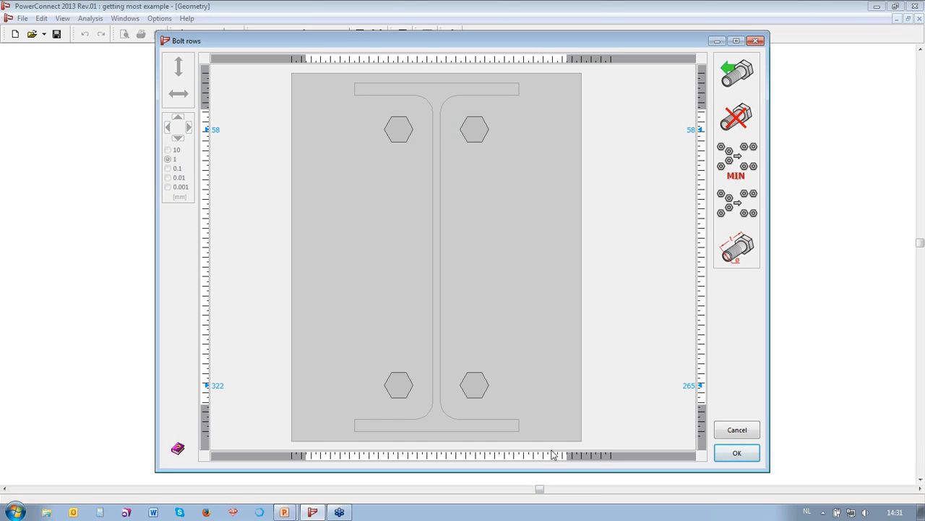
Accept the two-row bolt layout and calculate the connection.
click(737, 453)
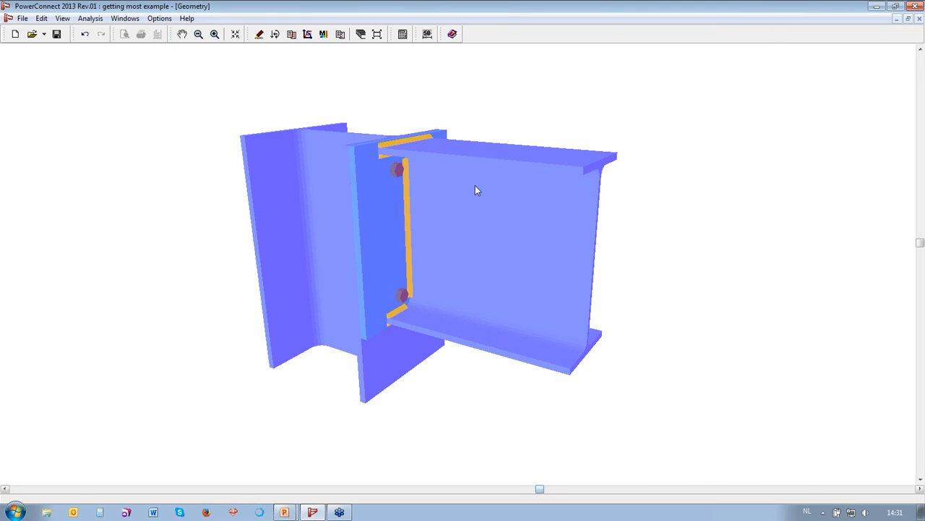
click(403, 34)
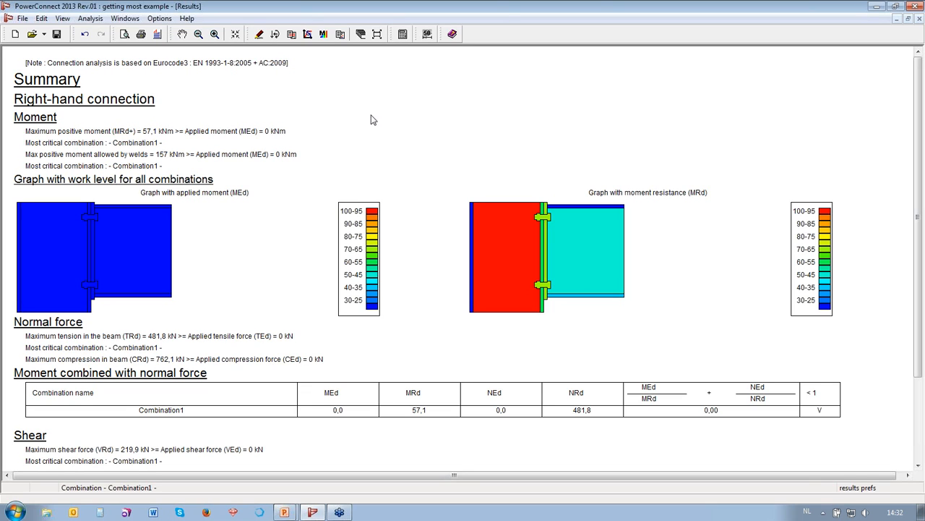
Return to the geometry, open the end plate's dimensions and consult the diagram of characteristic distances.
click(260, 35)
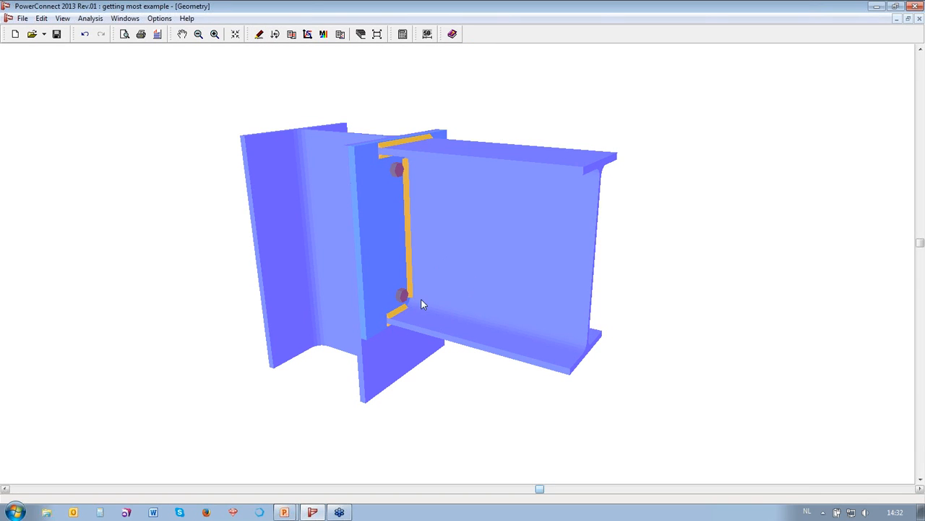
double_click(376, 257)
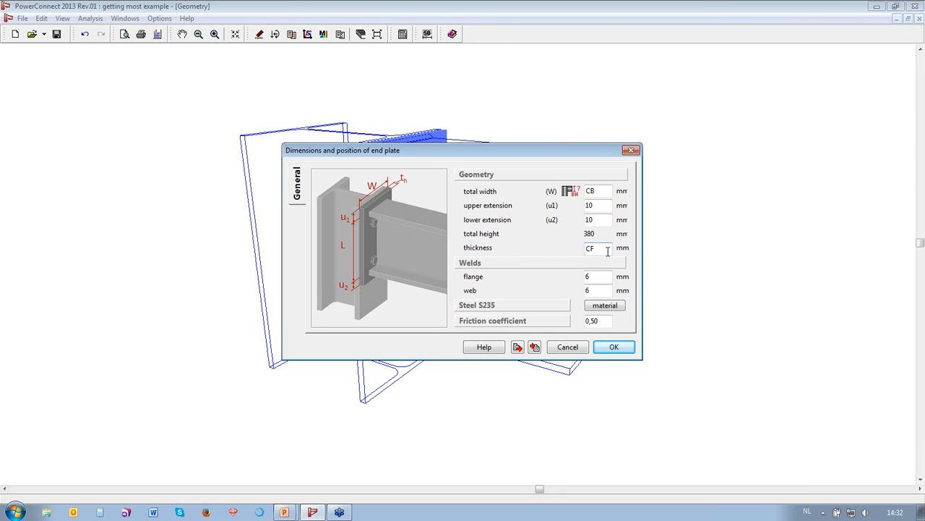
click(571, 192)
drag(547, 172, 355, 187)
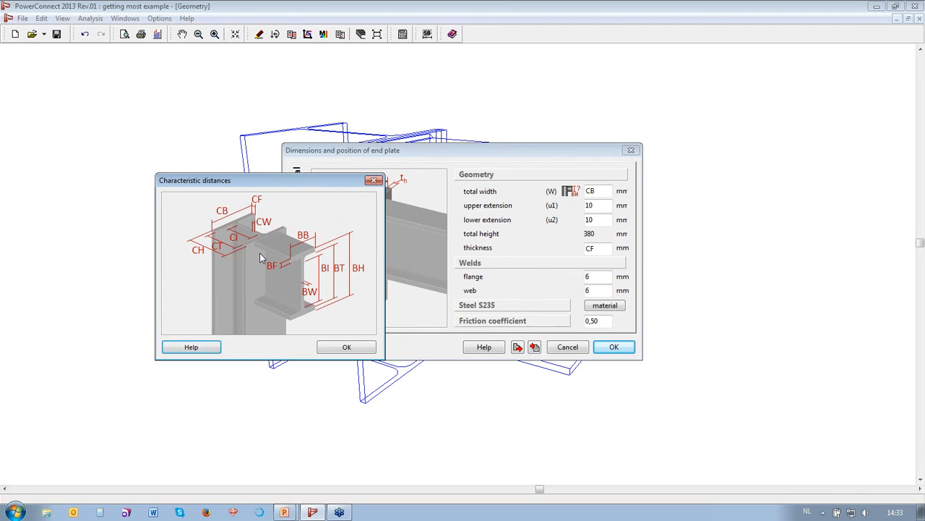
click(374, 180)
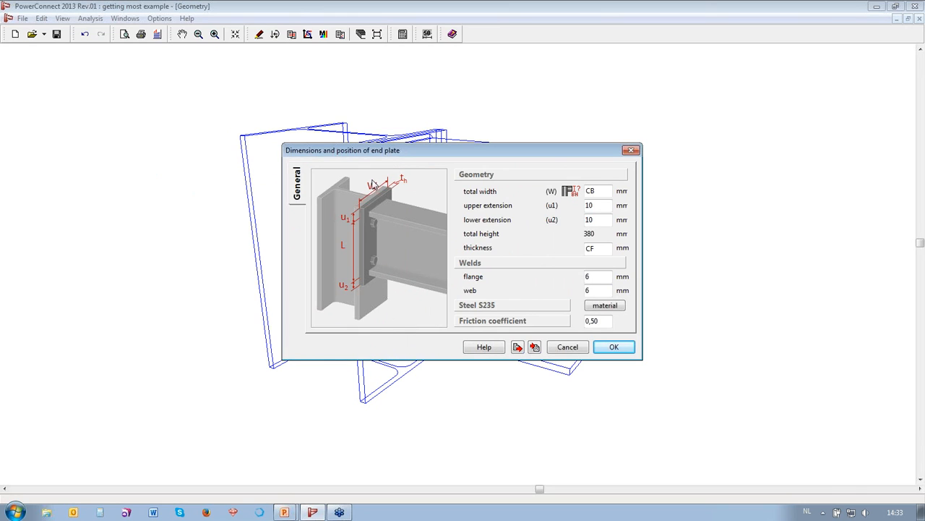
Set the end plate's thickness to 50 mm and recalculate the connection.
drag(601, 248, 570, 246)
text(50)
click(615, 347)
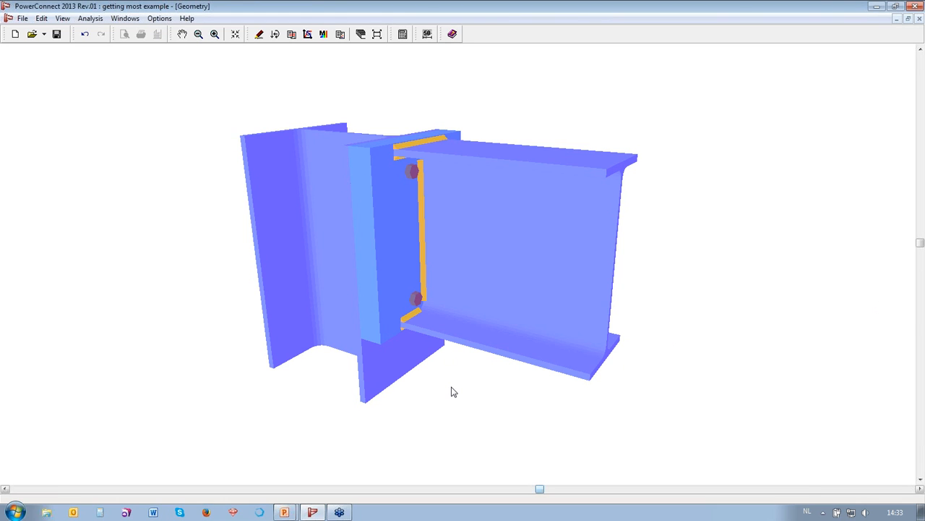
click(403, 34)
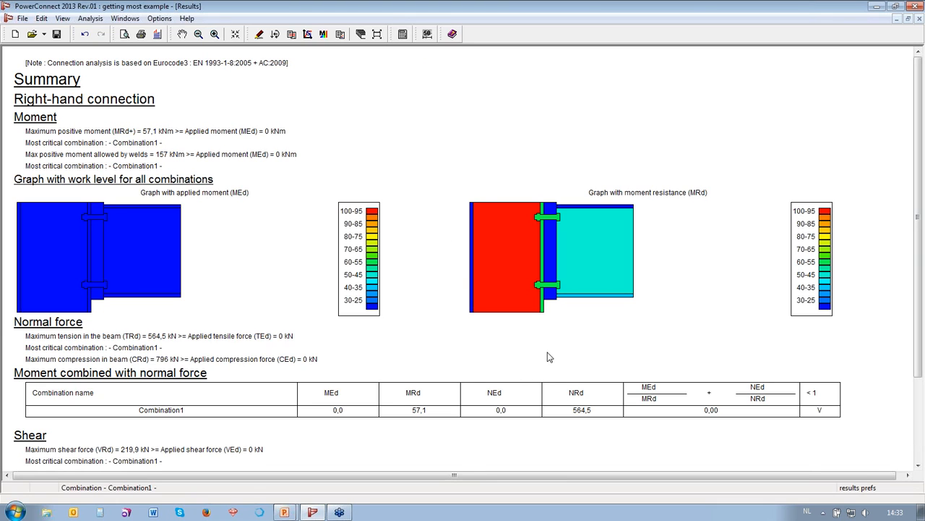
Return to the geometry and set the end plate's thickness back to the characteristic distance CF.
click(260, 35)
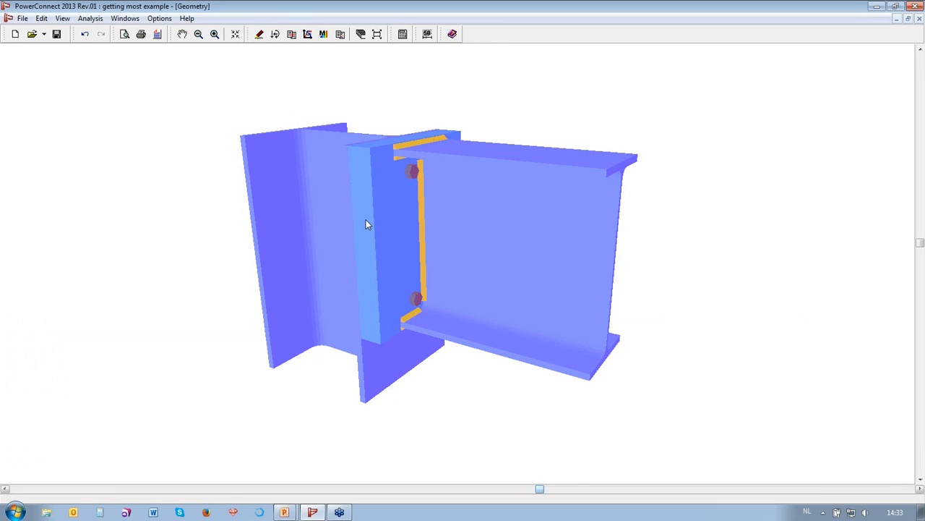
double_click(366, 225)
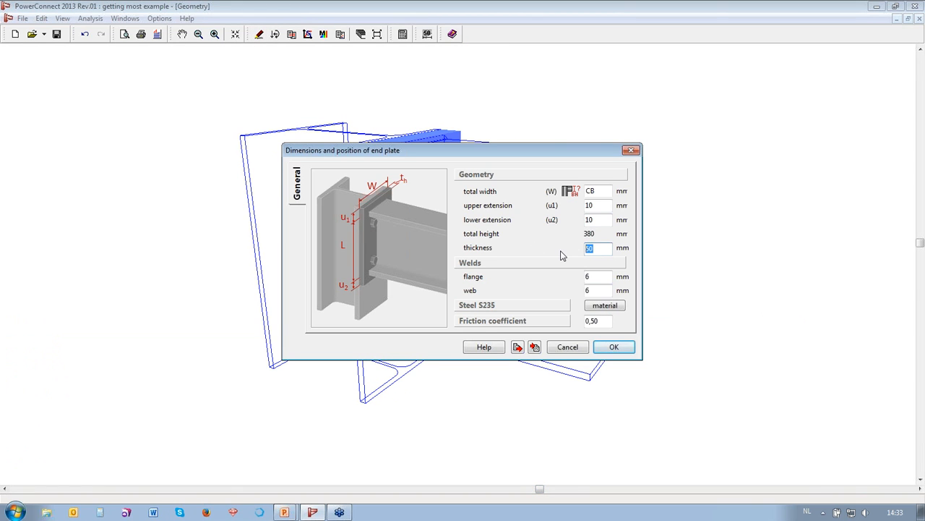
text(CF)
click(625, 346)
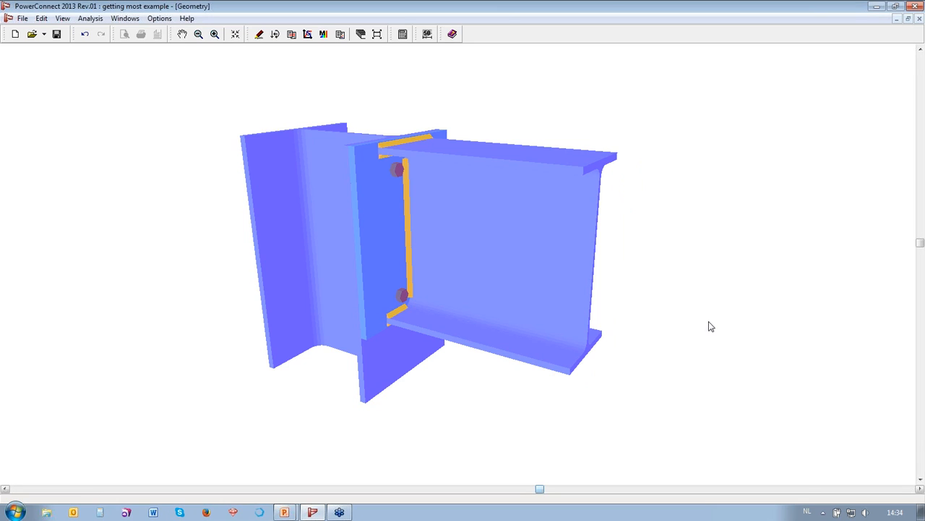
Add an upper stiffener (RHS) to the column and recalculate the connection.
click(294, 179)
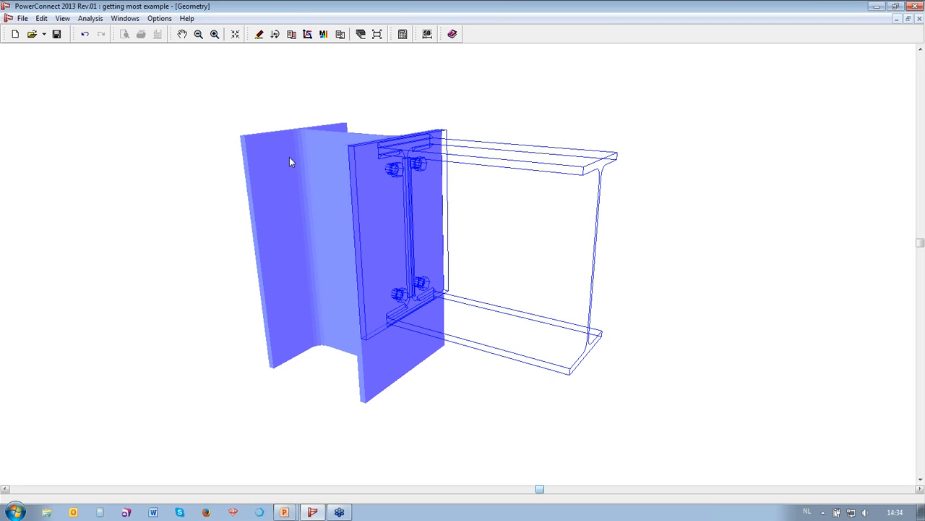
double_click(291, 168)
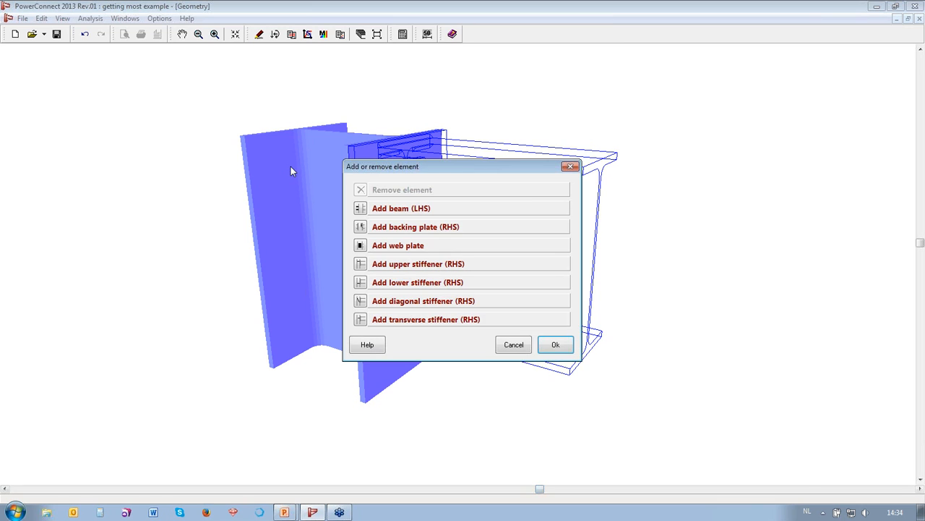
drag(443, 167, 436, 131)
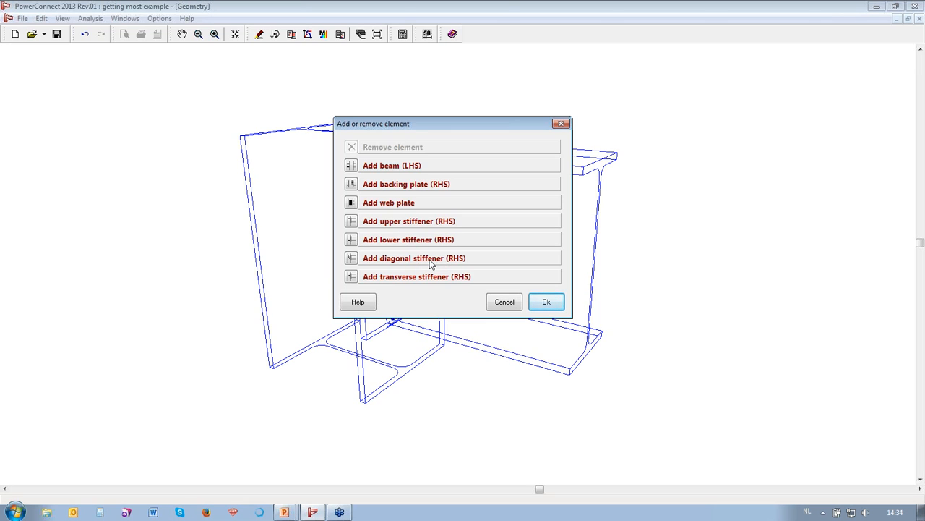
click(353, 222)
click(547, 302)
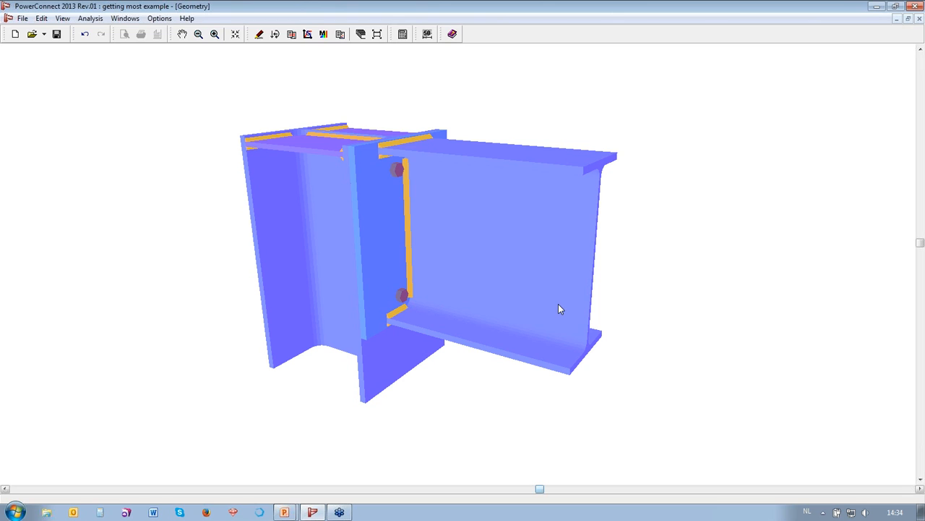
click(403, 34)
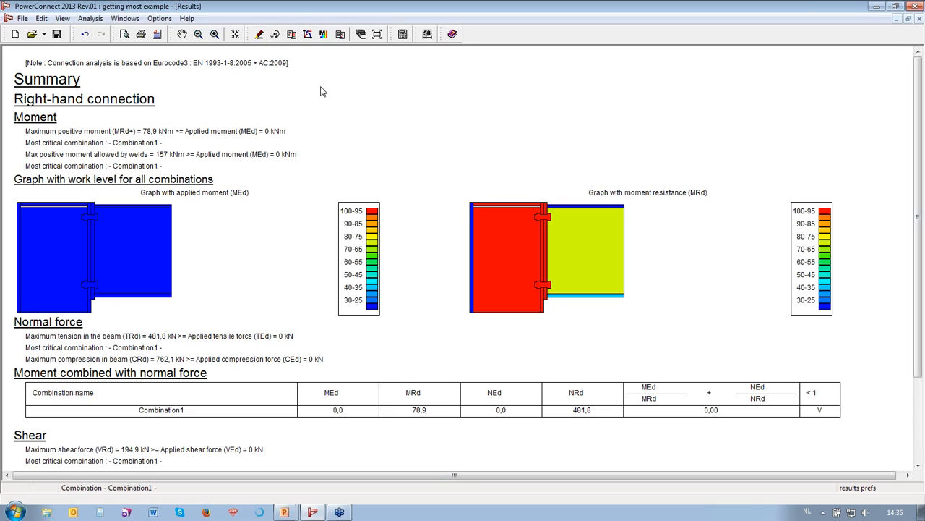
Add a third bolt row to the end plate with optimised row positions and recalculate the connection.
click(260, 35)
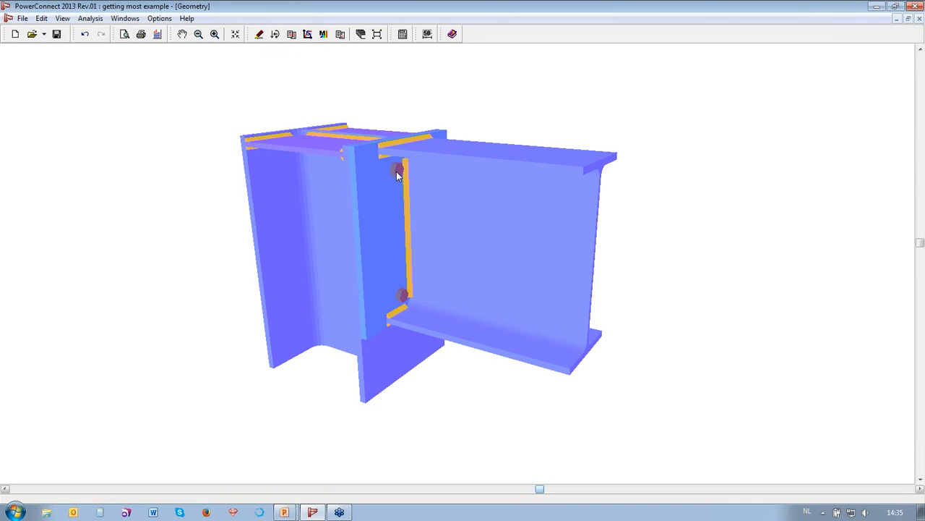
double_click(398, 174)
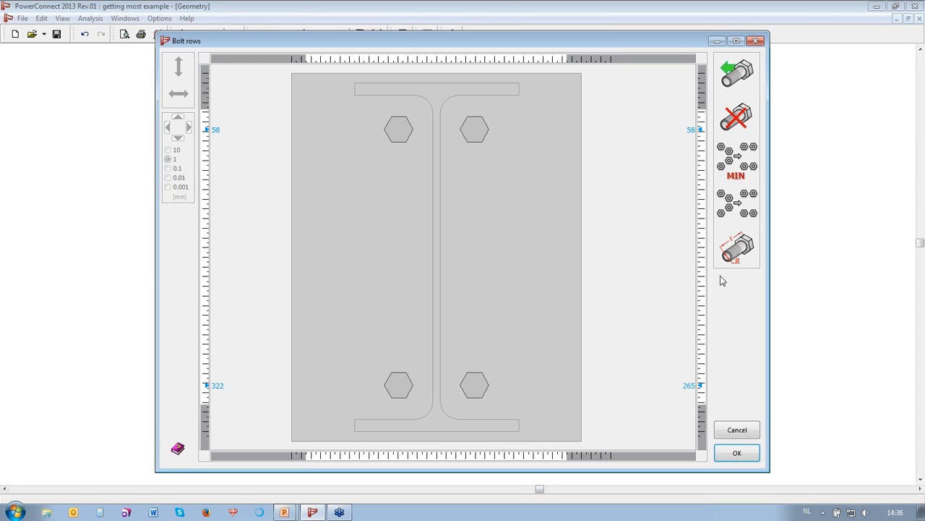
click(732, 82)
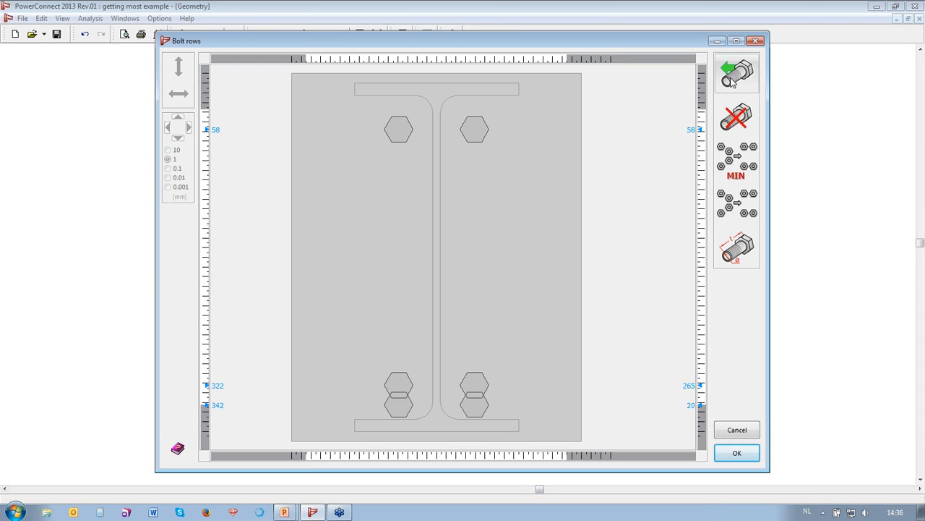
click(742, 216)
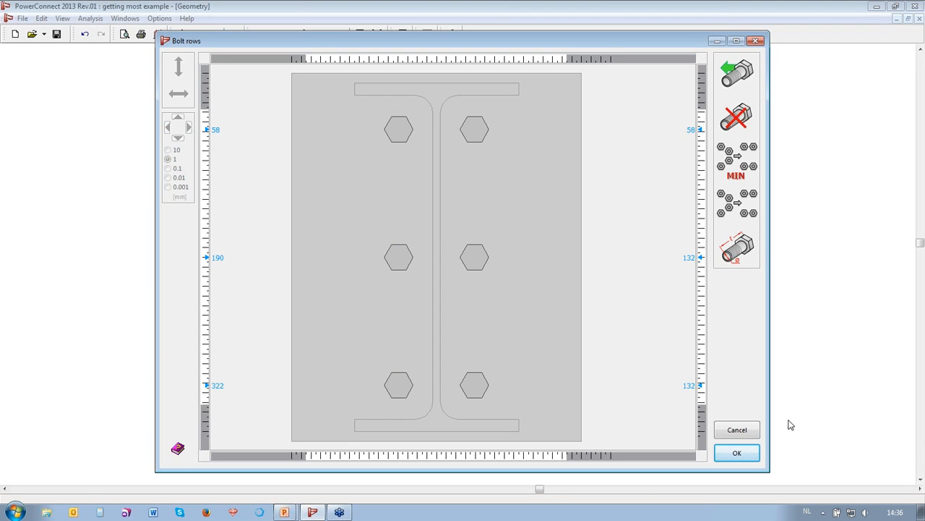
click(753, 458)
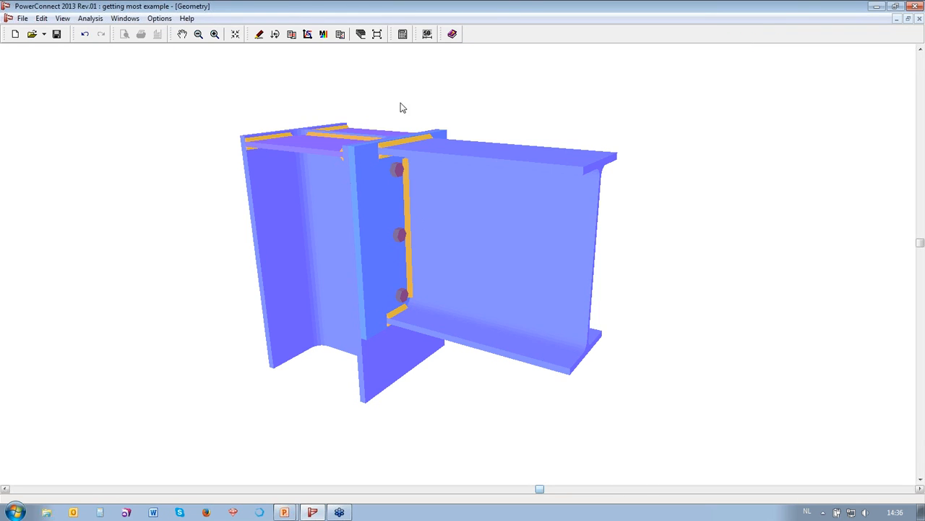
click(404, 35)
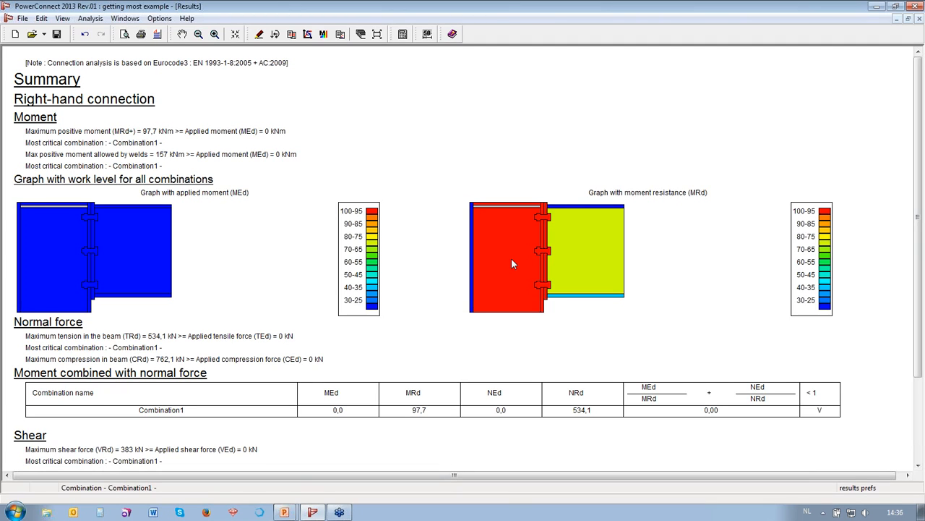
Add a fourth bolt row to the end plate with optimised row positions and recalculate the connection.
click(260, 35)
double_click(398, 177)
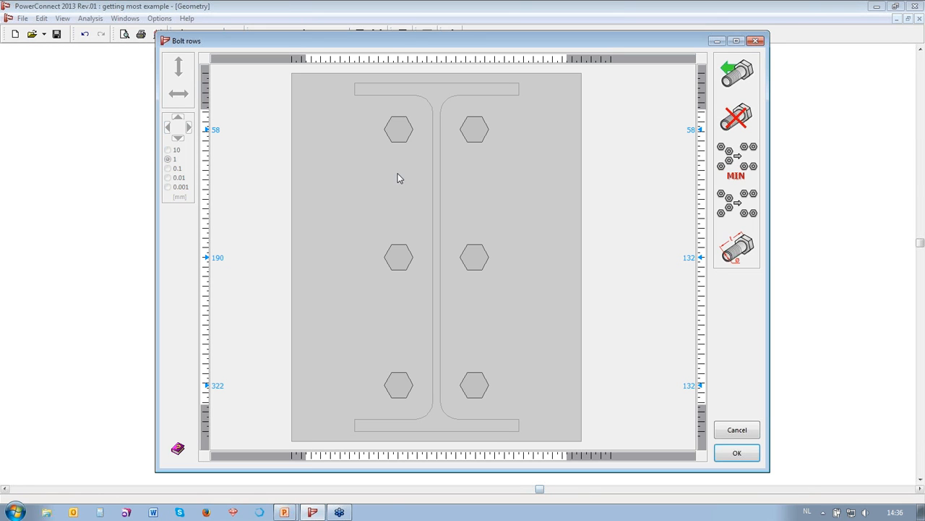
click(737, 81)
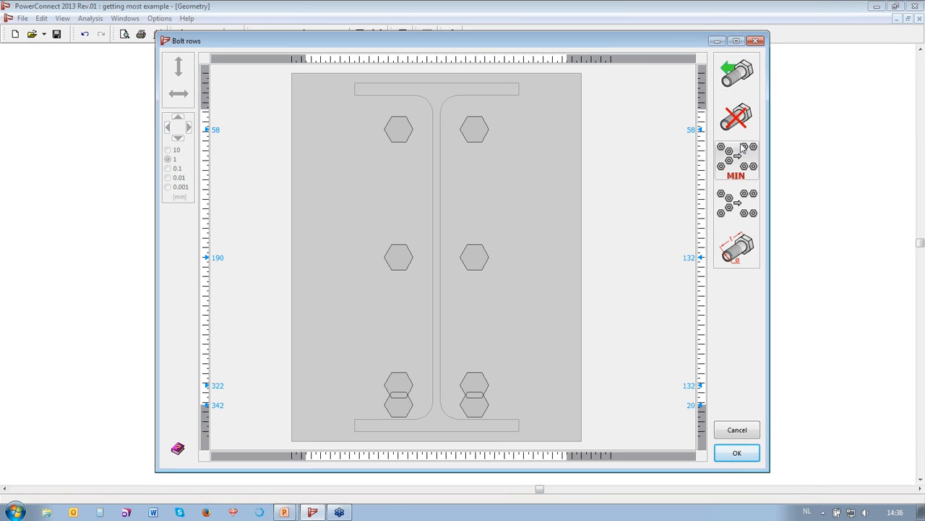
click(741, 206)
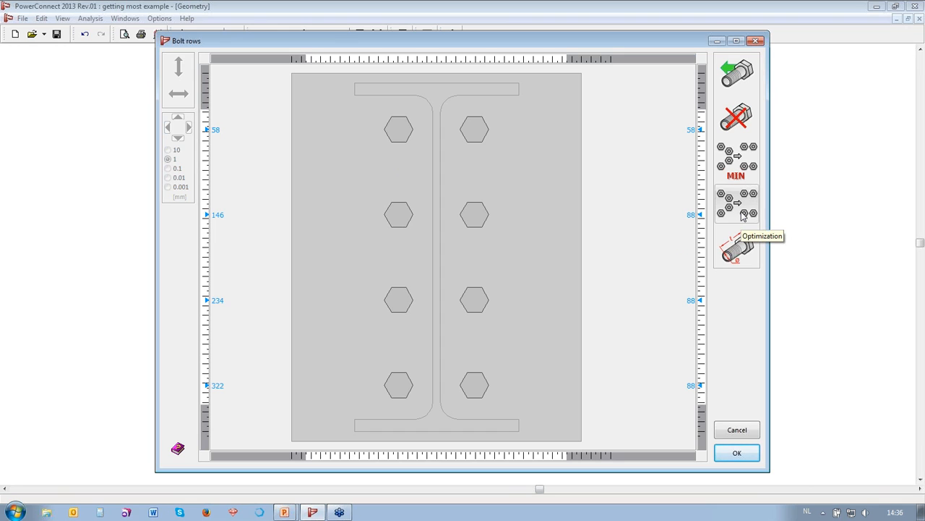
click(742, 456)
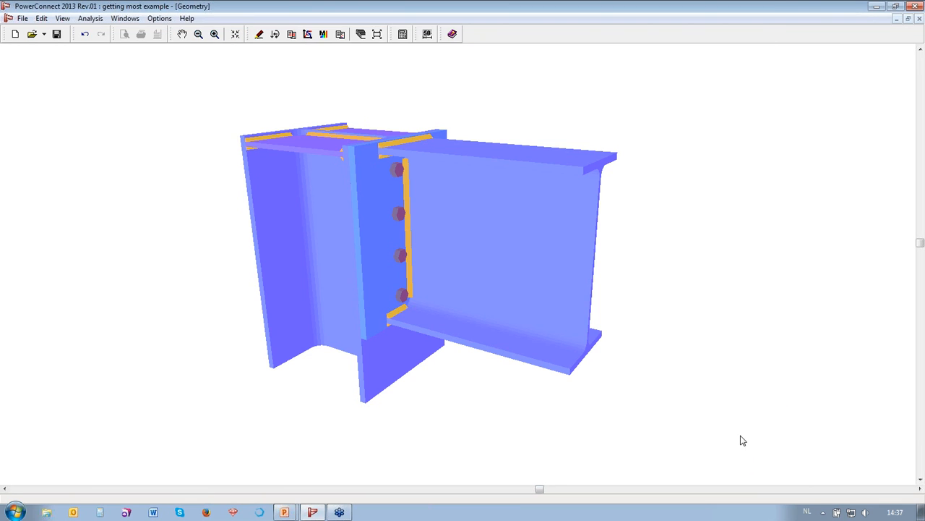
click(403, 34)
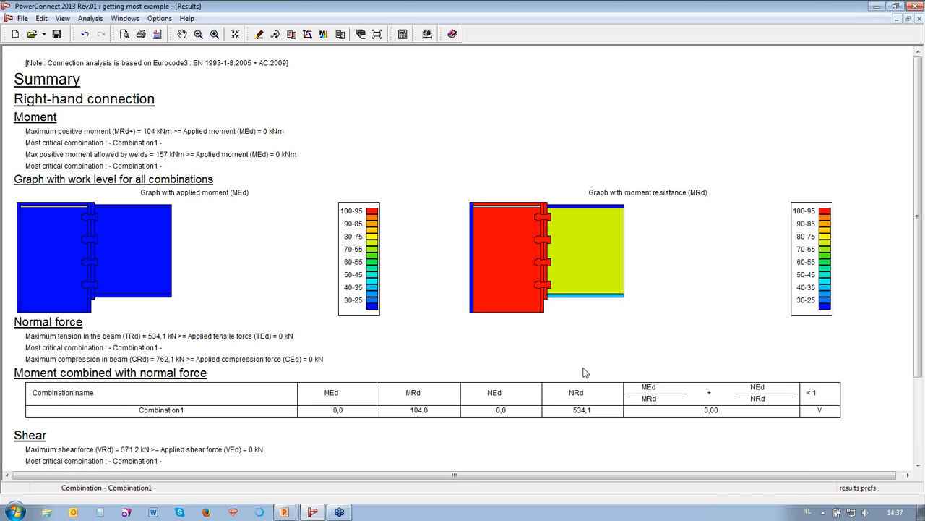
Reopen the bolt rows from the geometry and try to fit a fifth row using the optimisation.
click(259, 35)
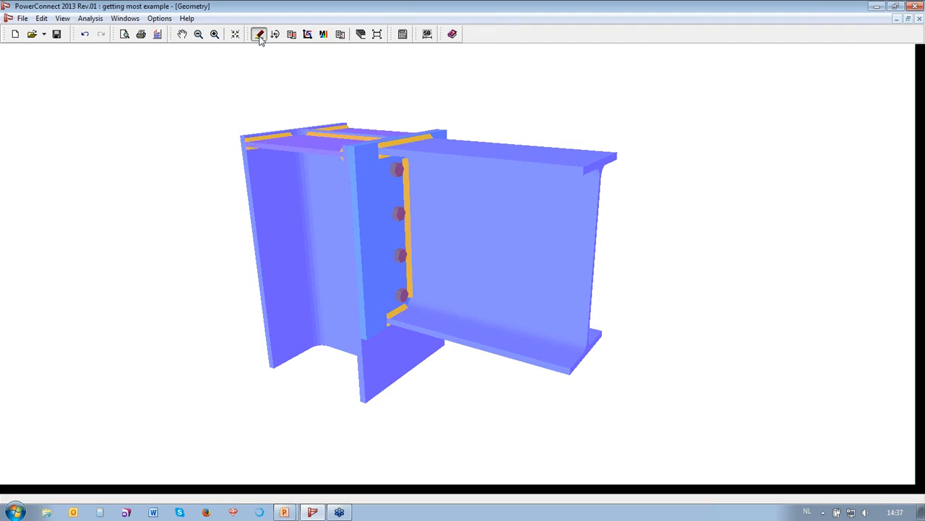
double_click(401, 171)
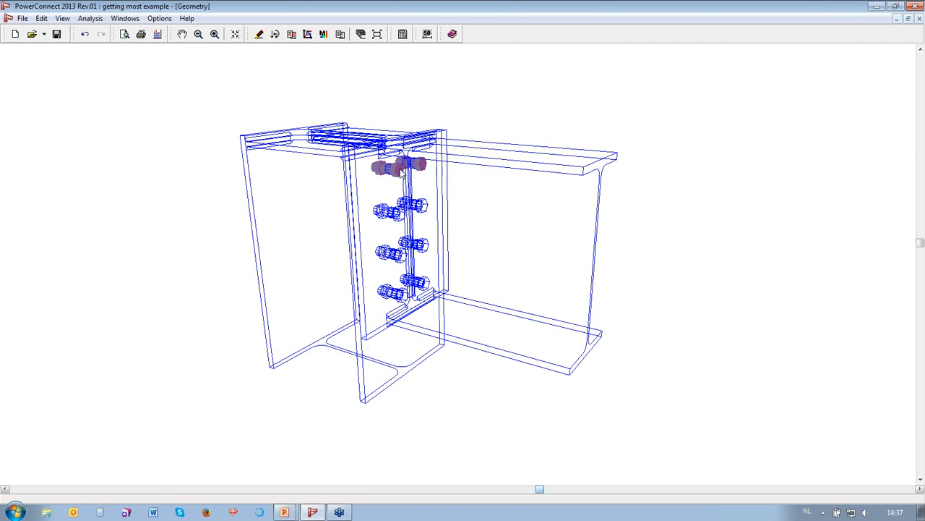
click(738, 74)
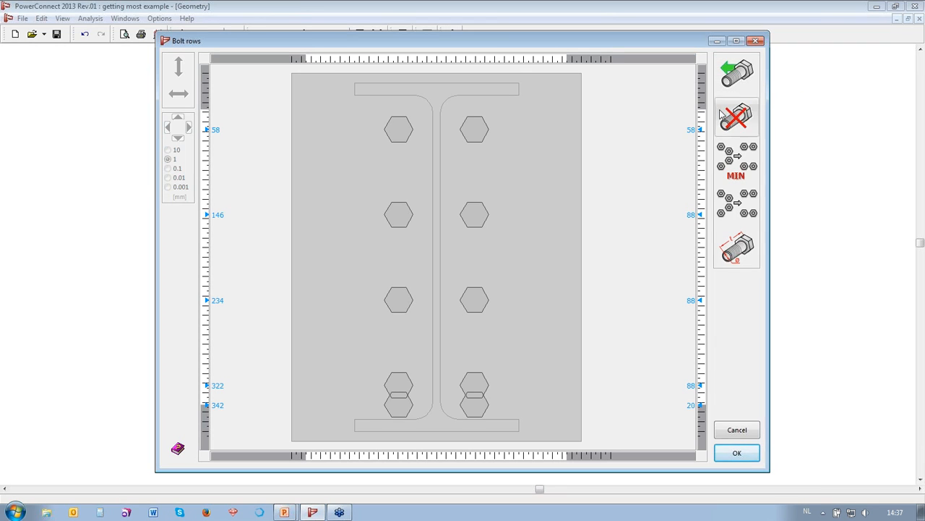
click(728, 209)
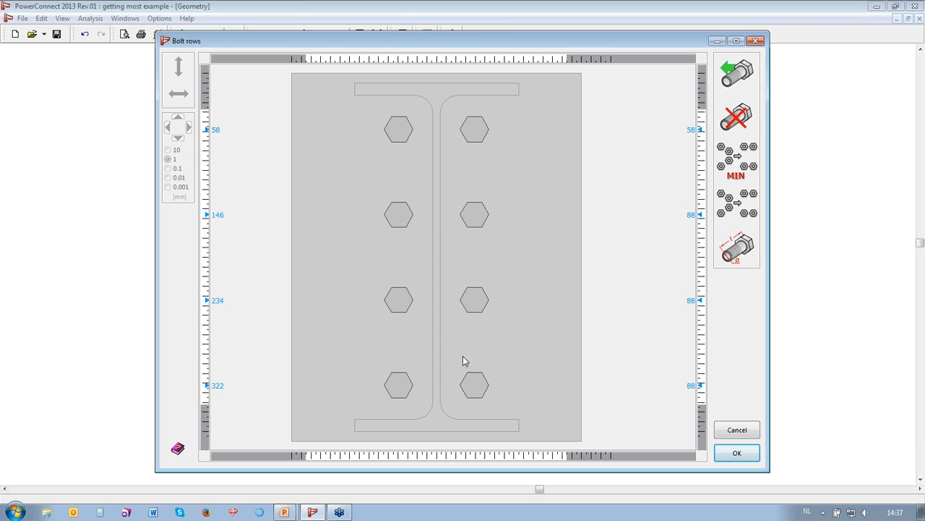
Set the bolt class to 10.9, accept the bolt rows and recalculate the connection.
click(473, 134)
click(745, 250)
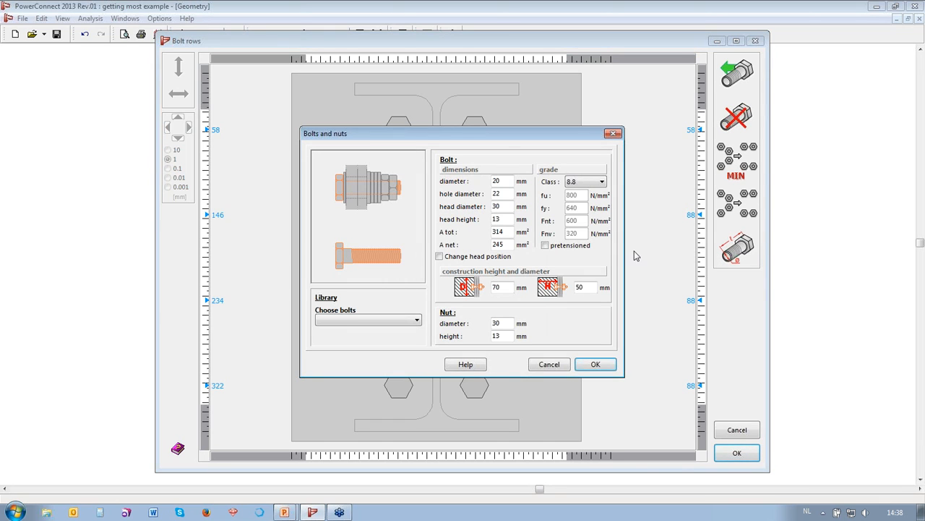
click(604, 184)
click(585, 209)
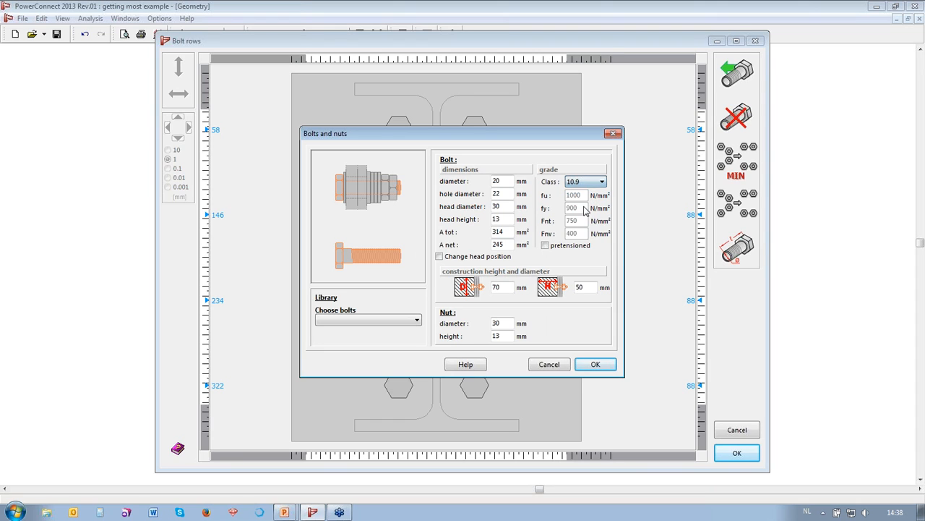
click(595, 365)
click(735, 453)
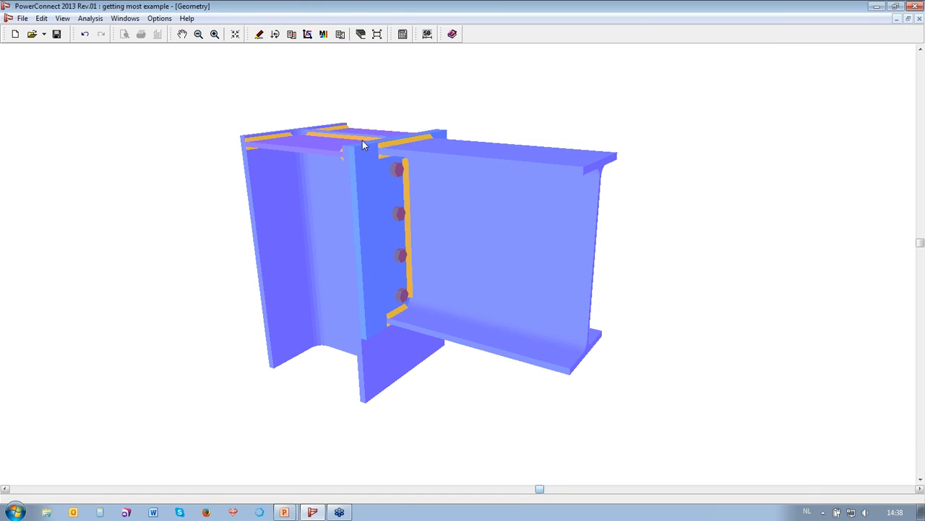
click(404, 35)
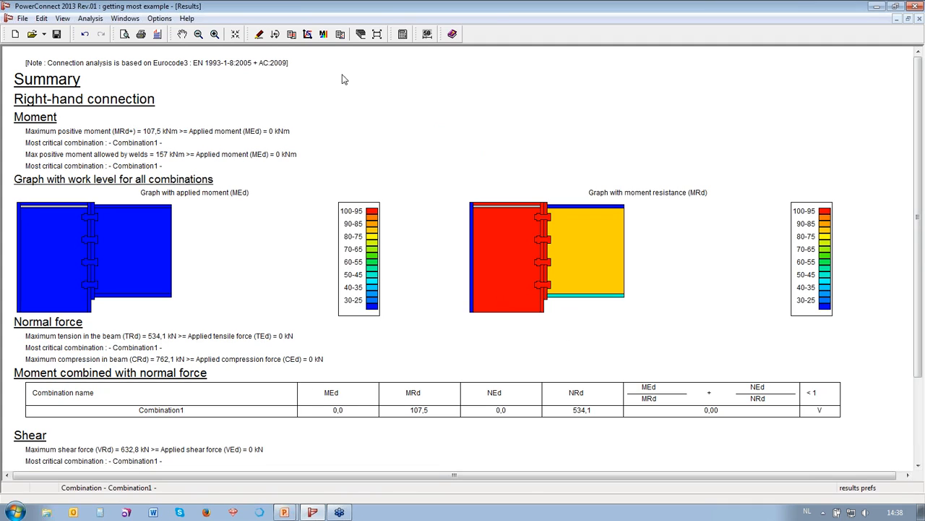
Add a lower stiffener on the beam side (RHS) of the column and recalculate the connection.
click(259, 36)
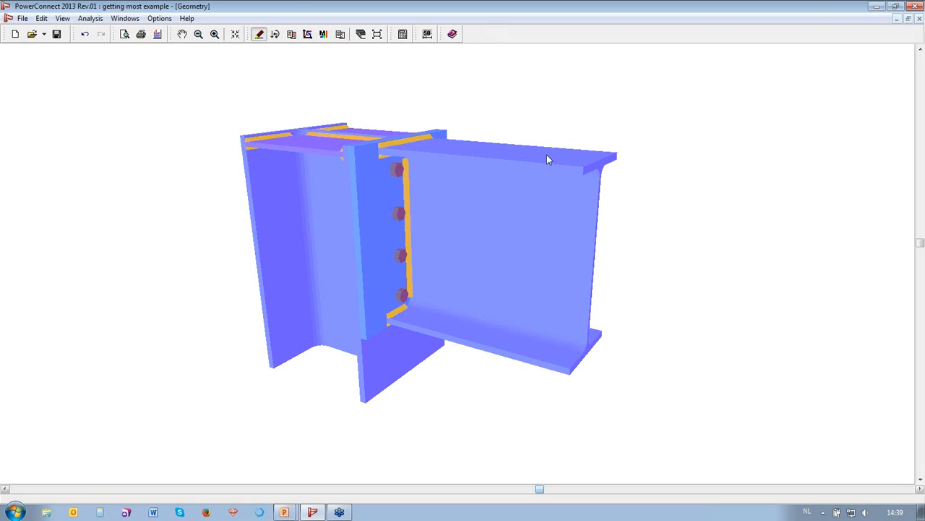
click(266, 244)
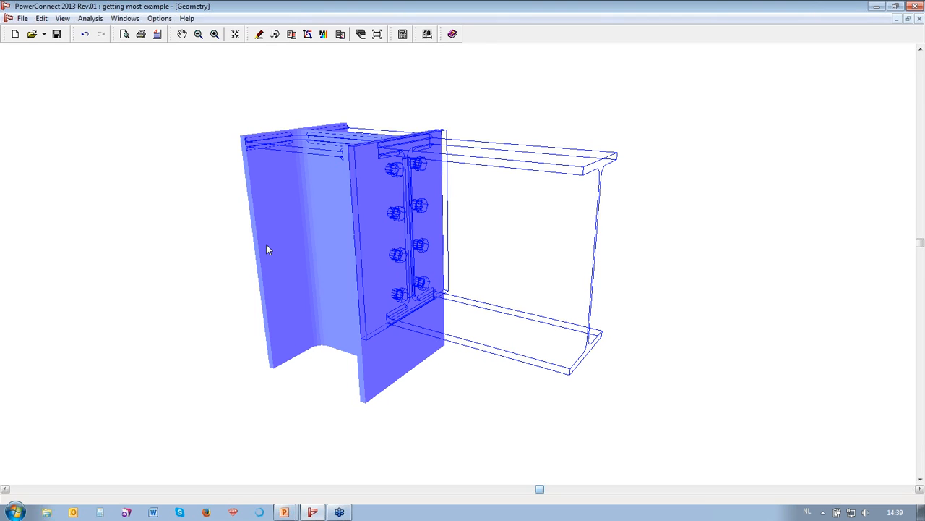
double_click(266, 244)
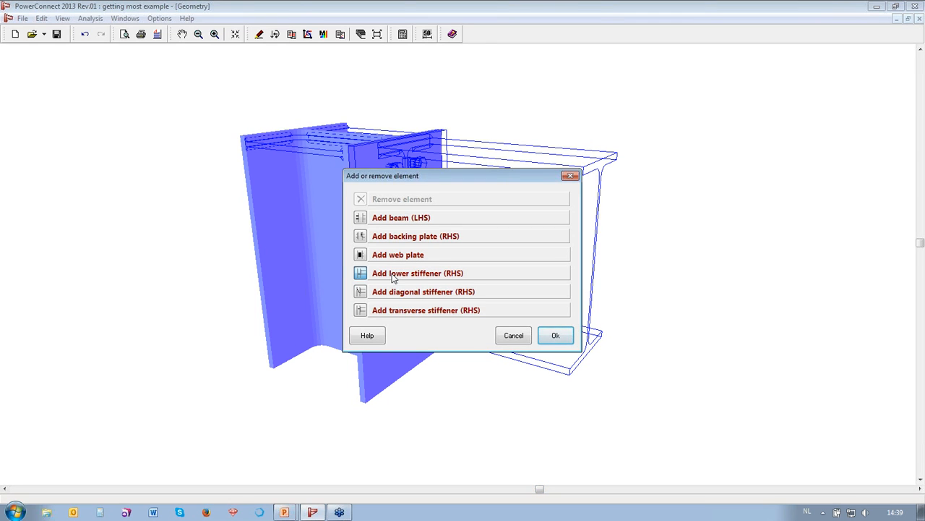
click(547, 333)
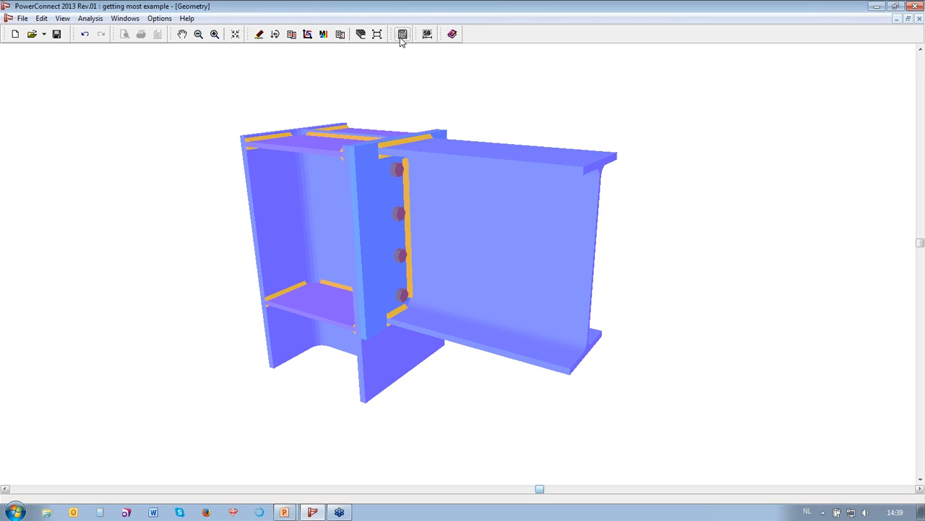
click(403, 35)
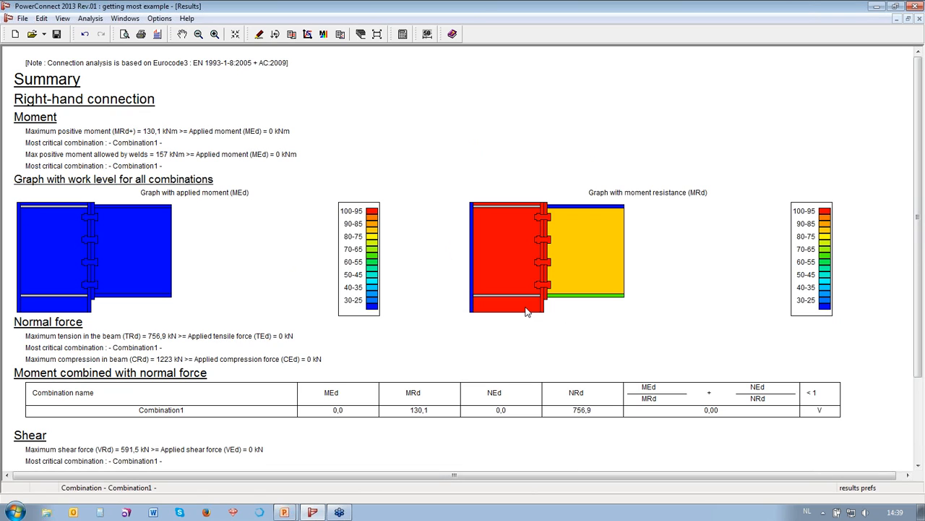
Add a web plate to the column and recalculate the connection.
click(259, 34)
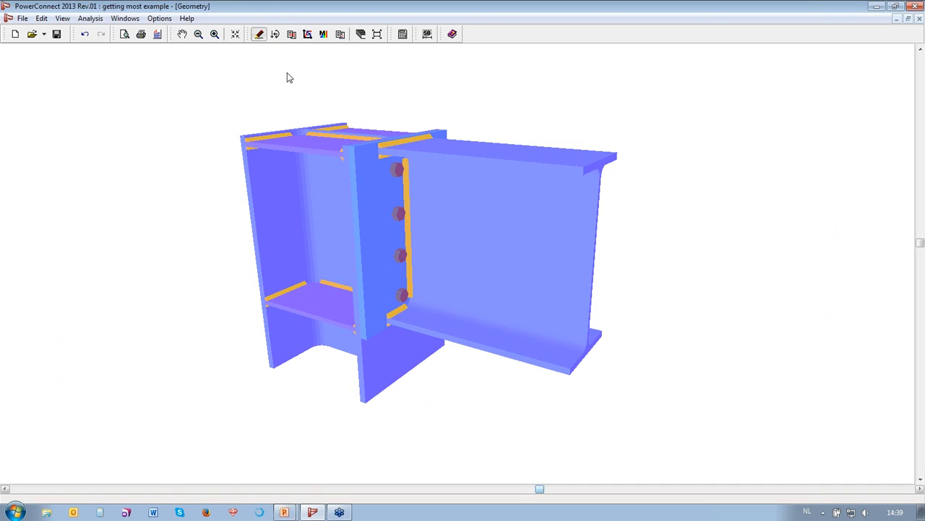
click(298, 193)
right_click(298, 192)
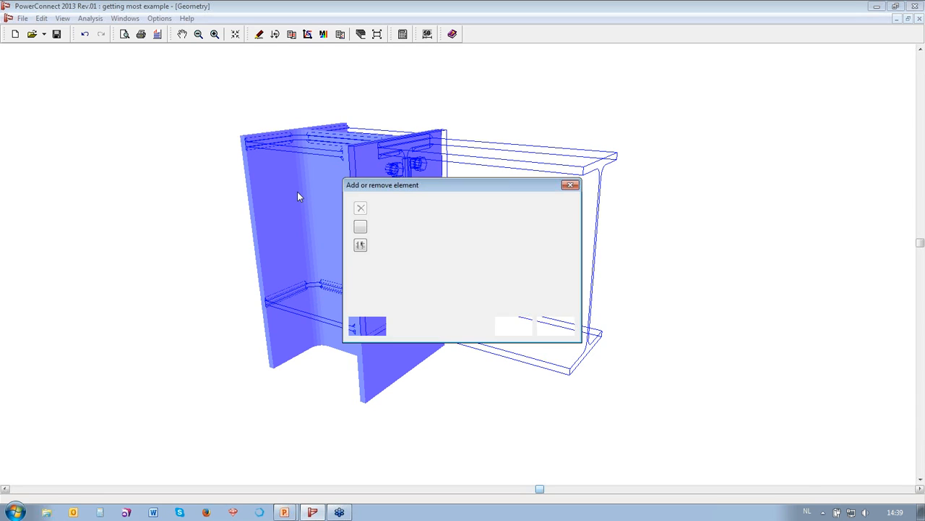
click(361, 265)
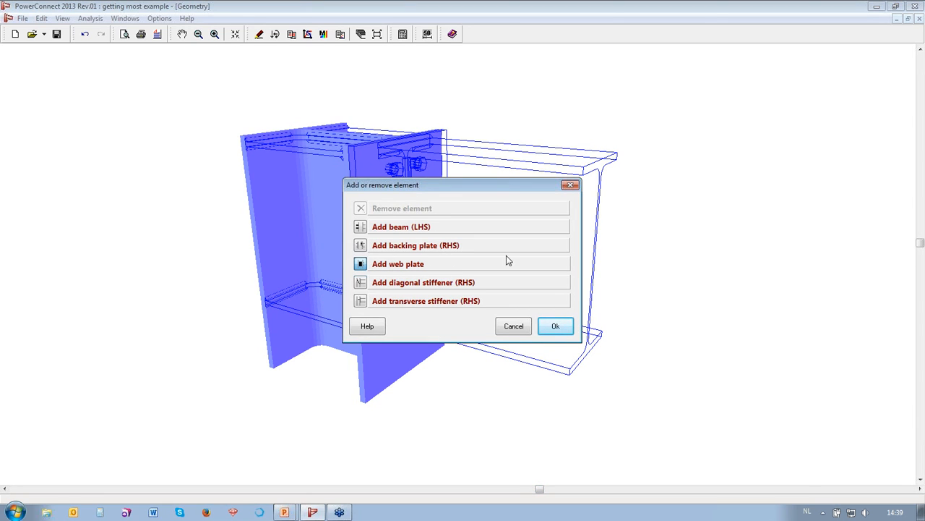
click(555, 326)
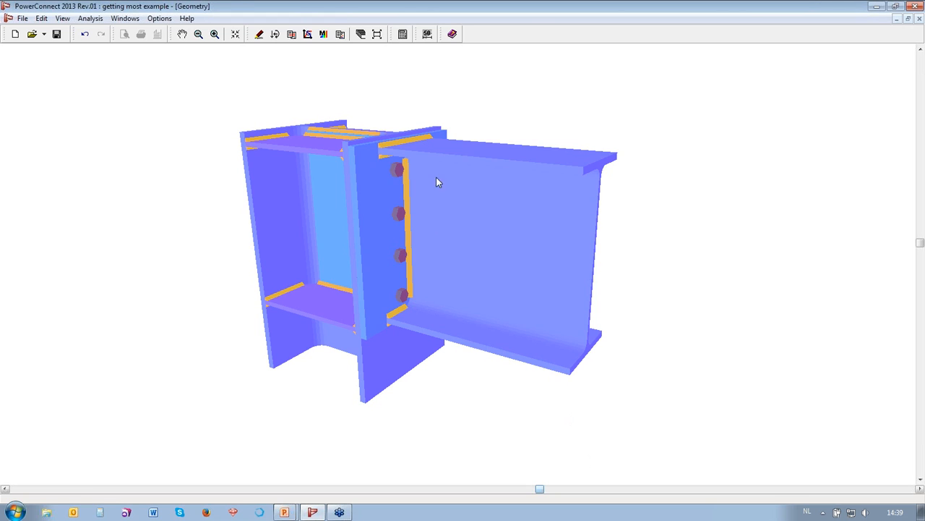
click(404, 35)
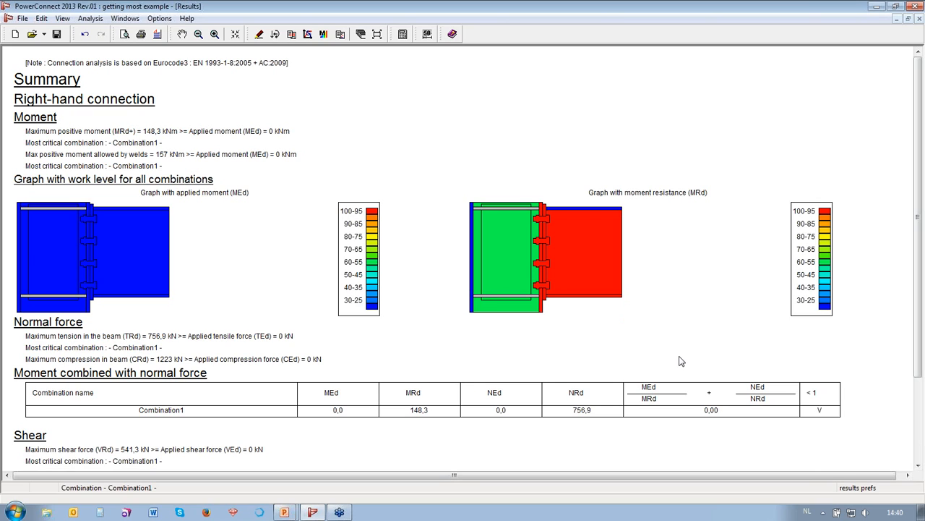
Display the detailed results for Combination1 instead of the summary and review the restrictive components and web plate checks.
click(853, 488)
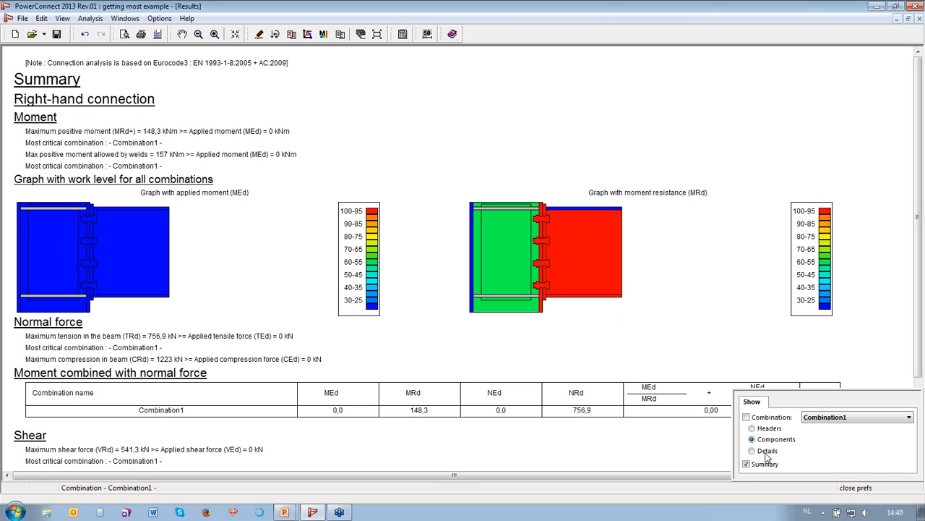
click(747, 417)
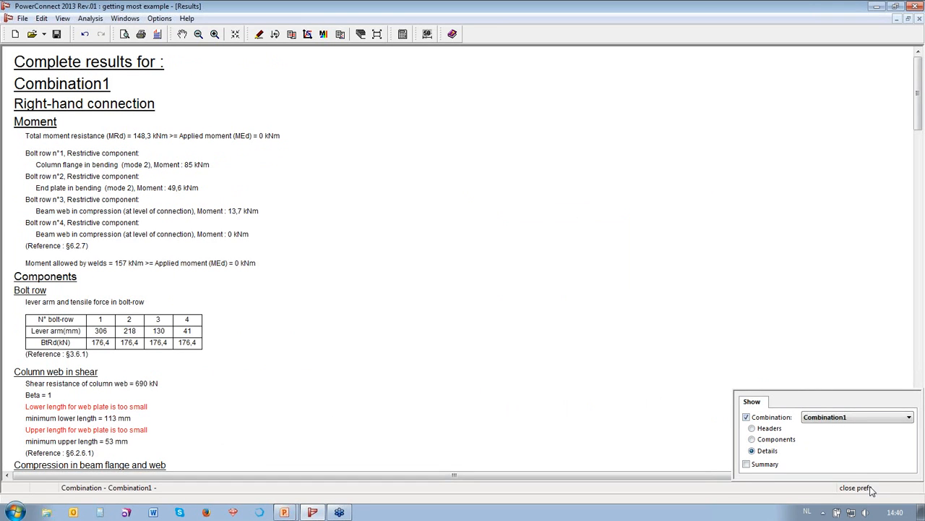
scroll(278, 292, down, 3)
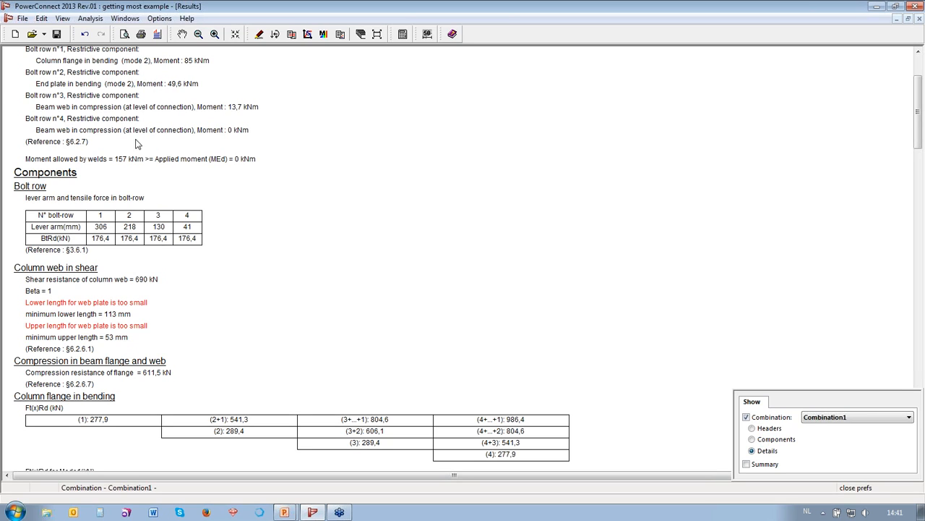
Set the web plate's minimum upper length to 60 mm and raise its minimum lower length above the required 113 mm.
click(259, 35)
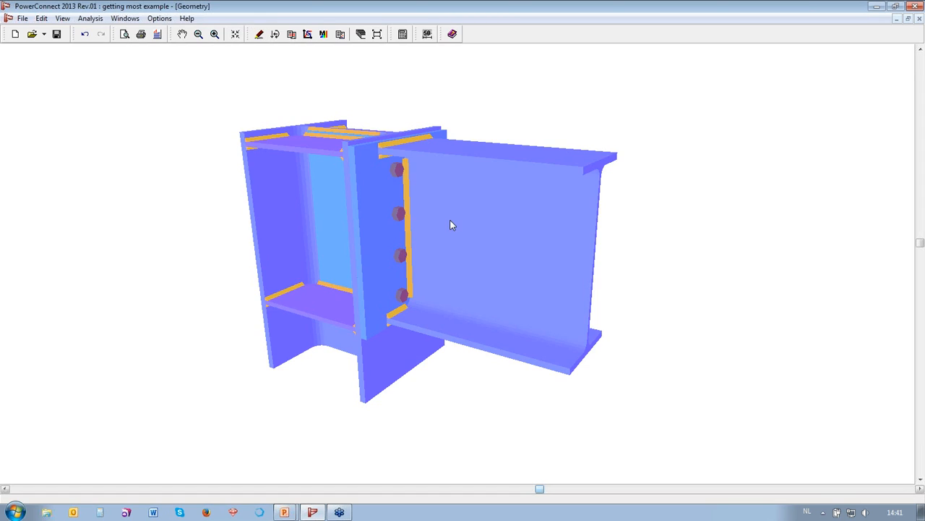
double_click(321, 232)
double_click(544, 254)
text(60)
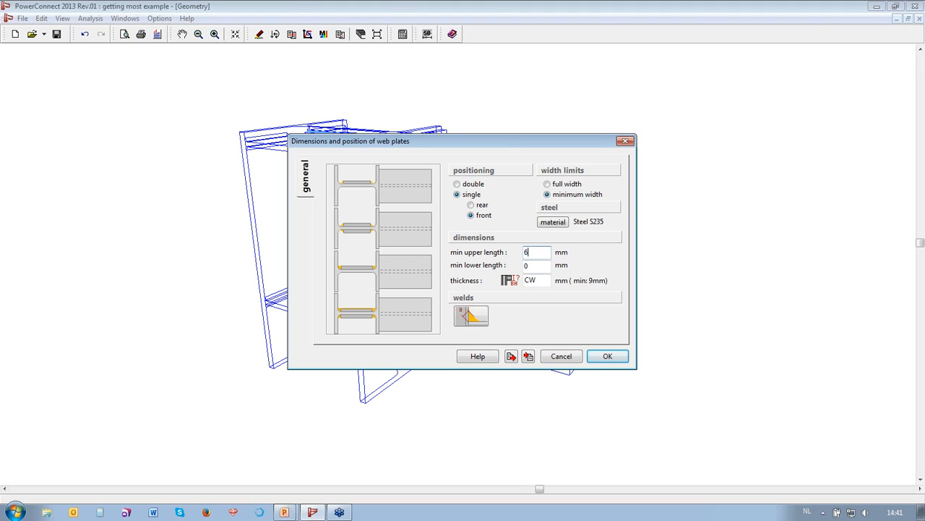
double_click(538, 267)
text(12)
click(616, 356)
Inspect the lengthened web plate from both sides, recalculate the connection and switch the results back to the summary.
drag(540, 489, 398, 489)
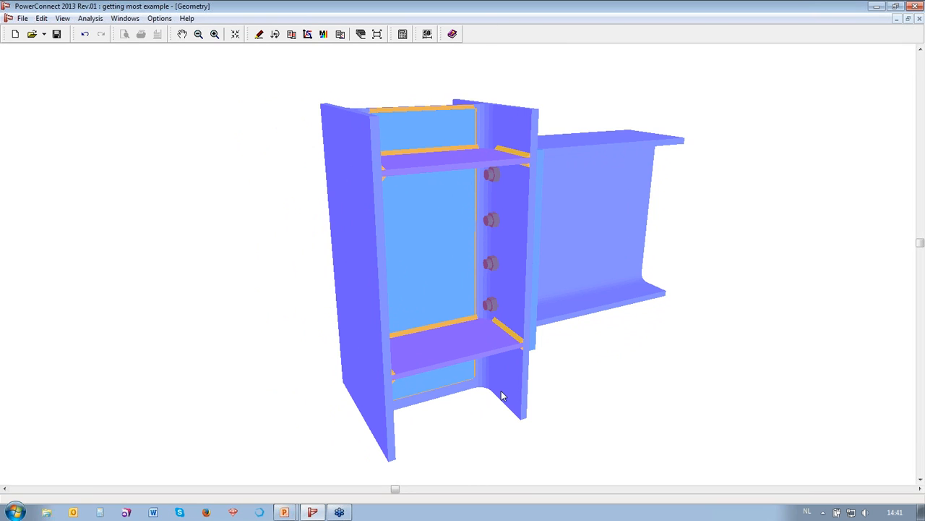
drag(396, 488, 521, 473)
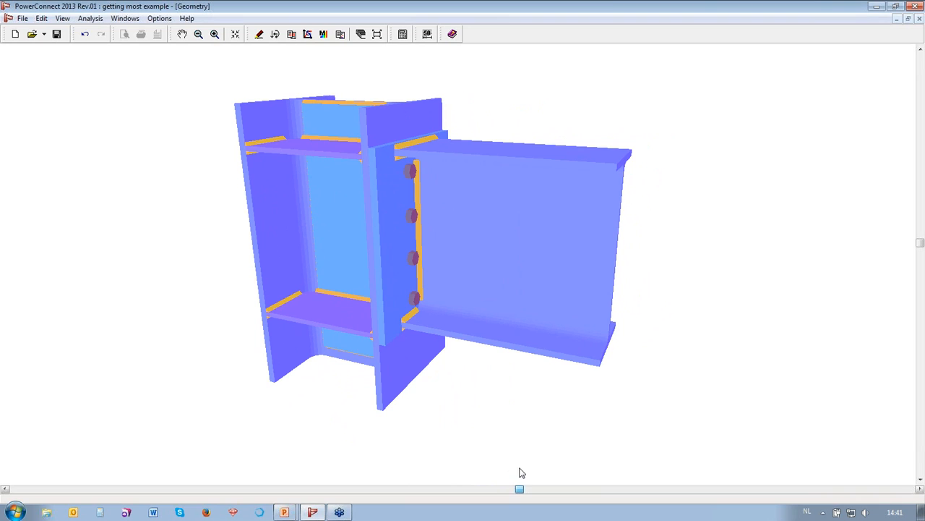
click(403, 34)
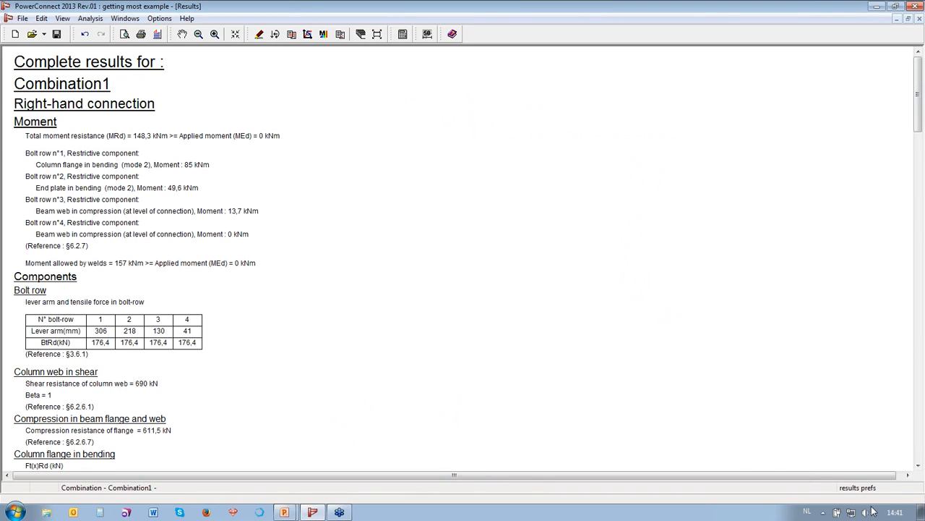
mouse_move(861, 489)
click(759, 471)
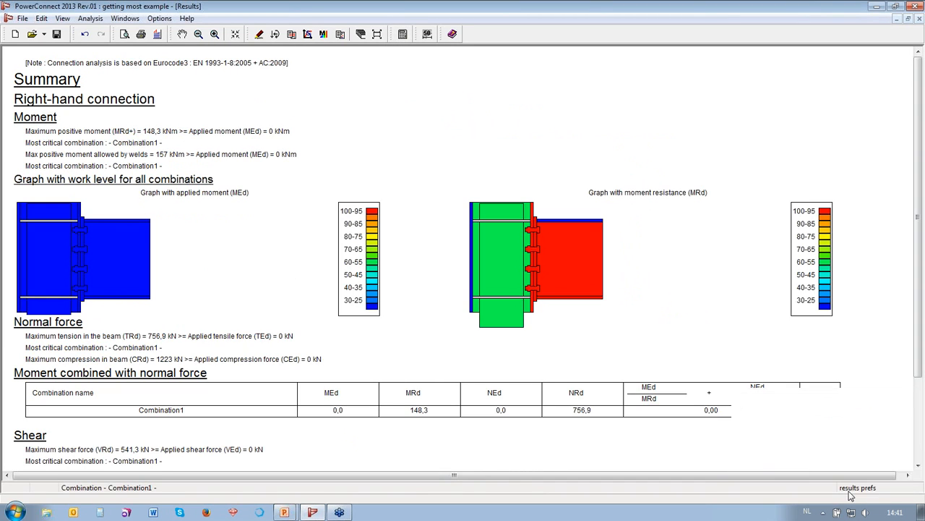
Return to the geometry and remove the web plate from the column.
click(260, 34)
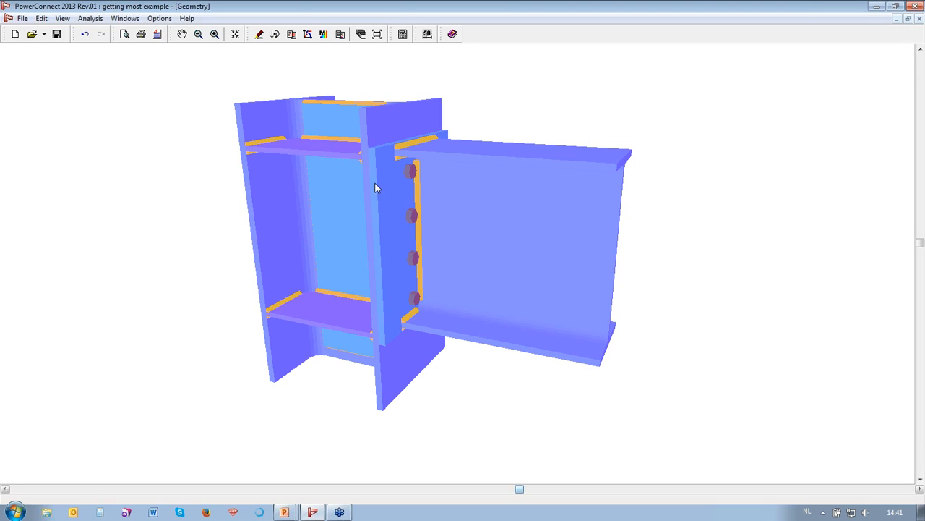
double_click(329, 225)
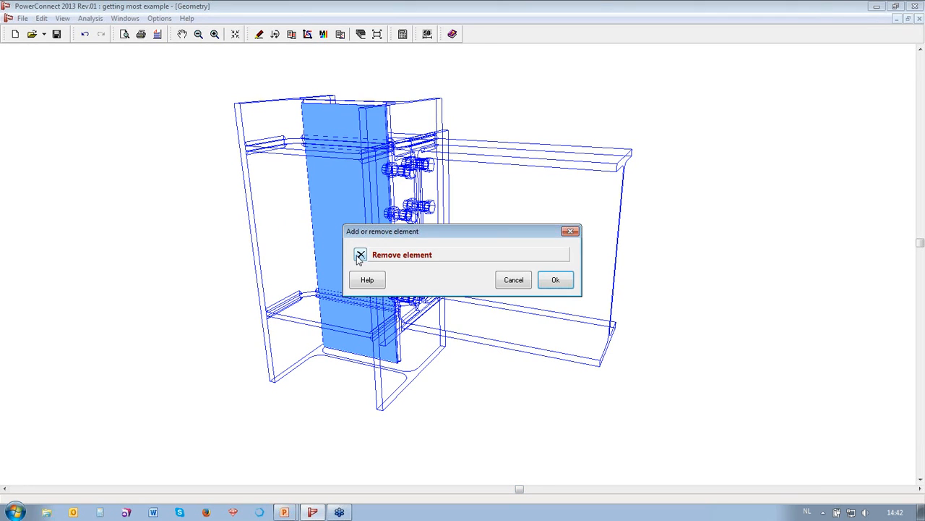
click(556, 280)
Set the end plate's upper extension to 75 mm.
drag(522, 489, 545, 489)
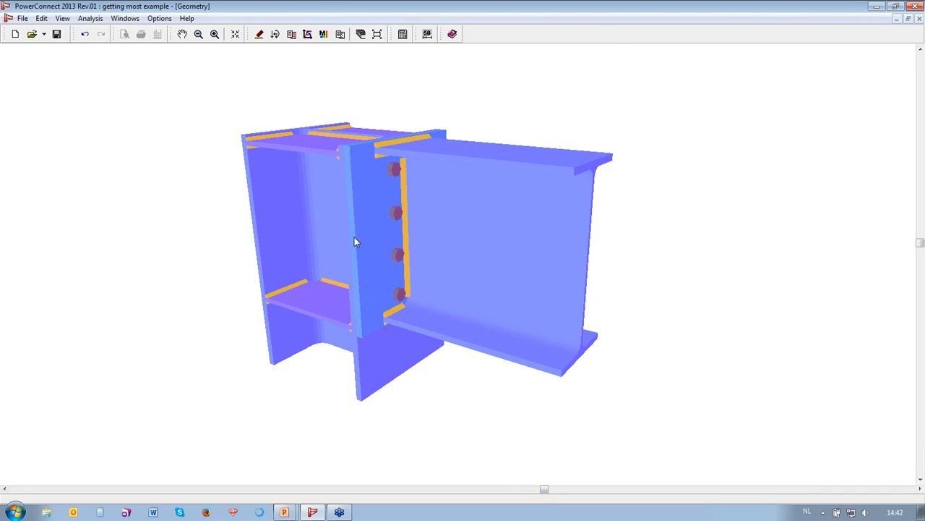
double_click(355, 241)
double_click(604, 205)
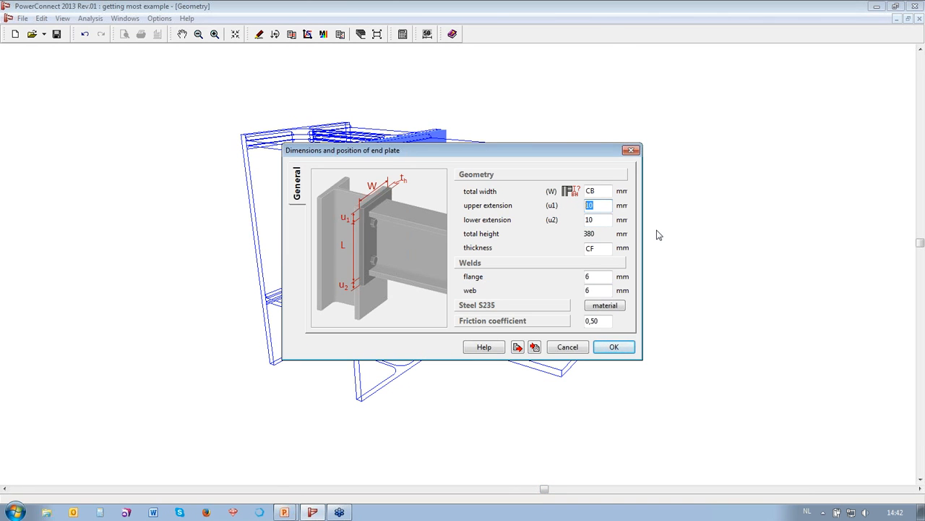
text(75)
click(614, 347)
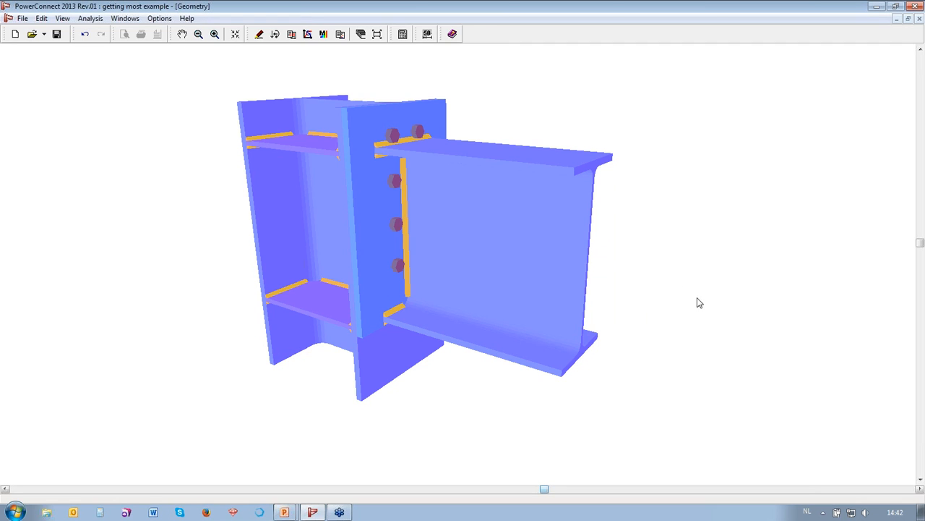
Redistribute the four bolt rows over the extended end plate with the automatic optimisation and recalculate the connection.
double_click(394, 137)
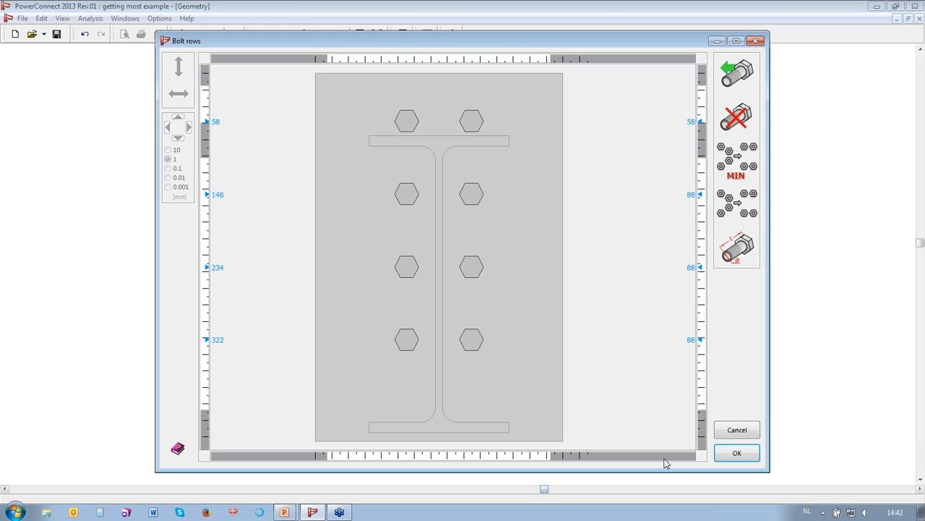
click(752, 211)
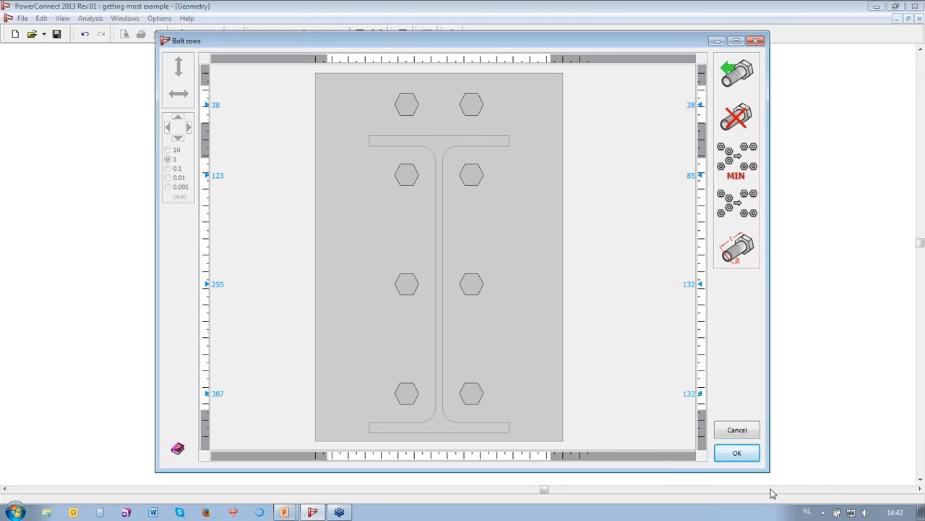
click(752, 453)
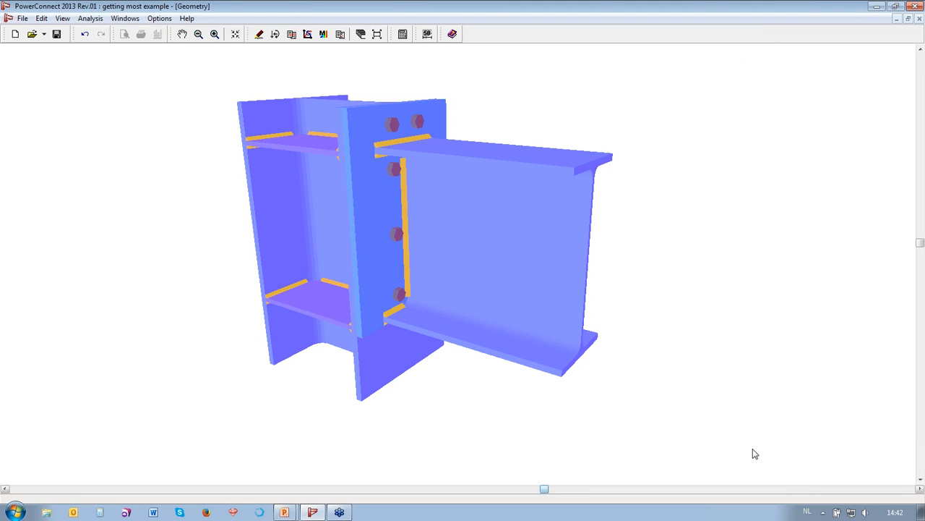
click(403, 34)
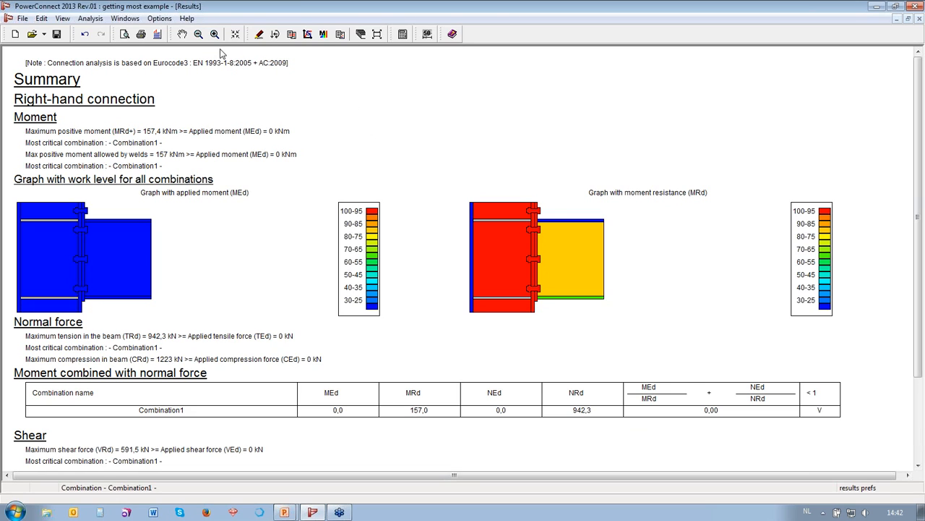
Set the end plate's thickness to 18 mm and recalculate the connection.
click(257, 37)
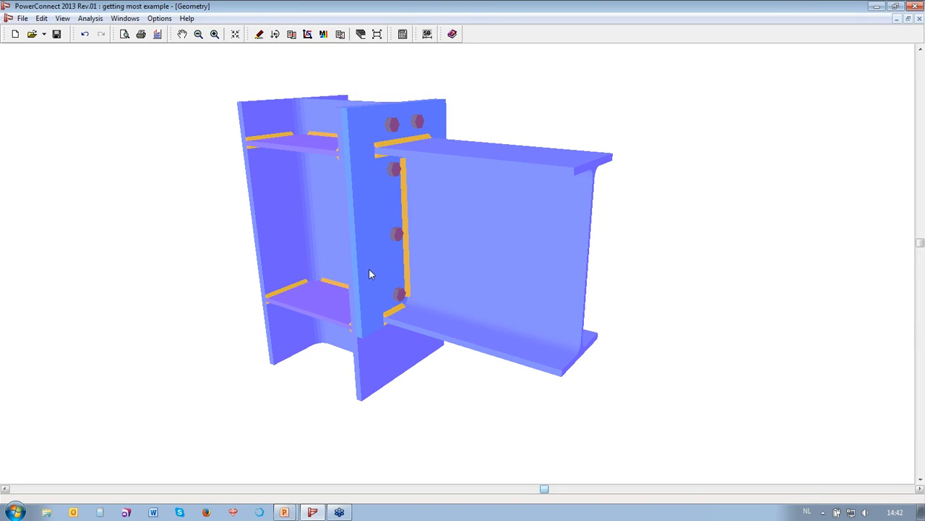
double_click(356, 267)
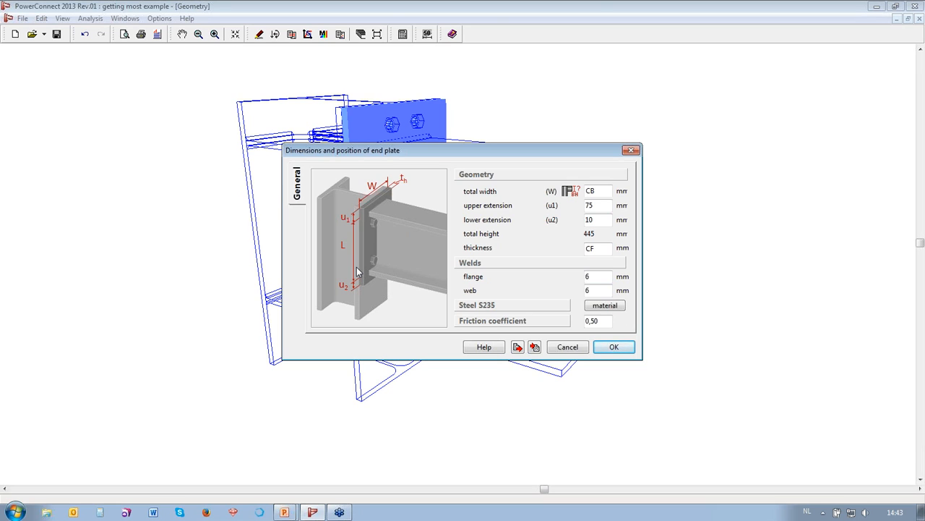
double_click(604, 248)
text(18)
click(627, 349)
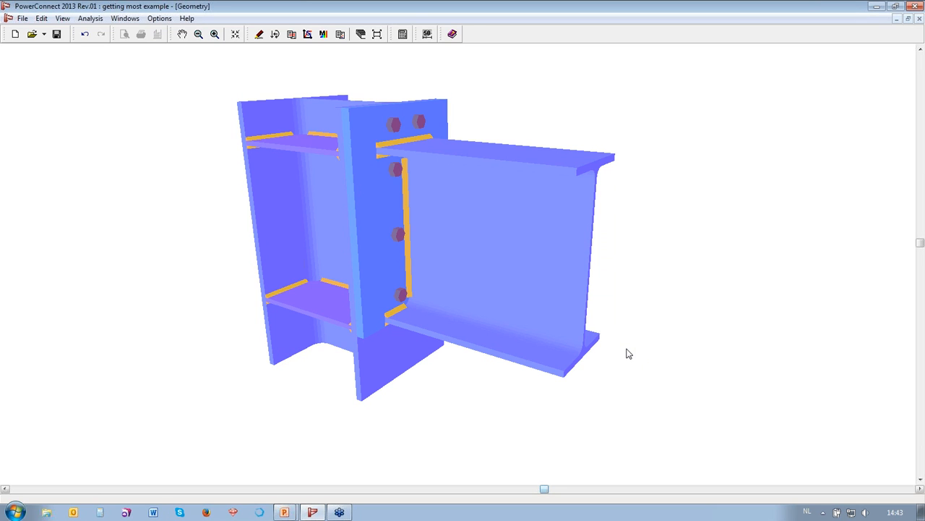
click(406, 37)
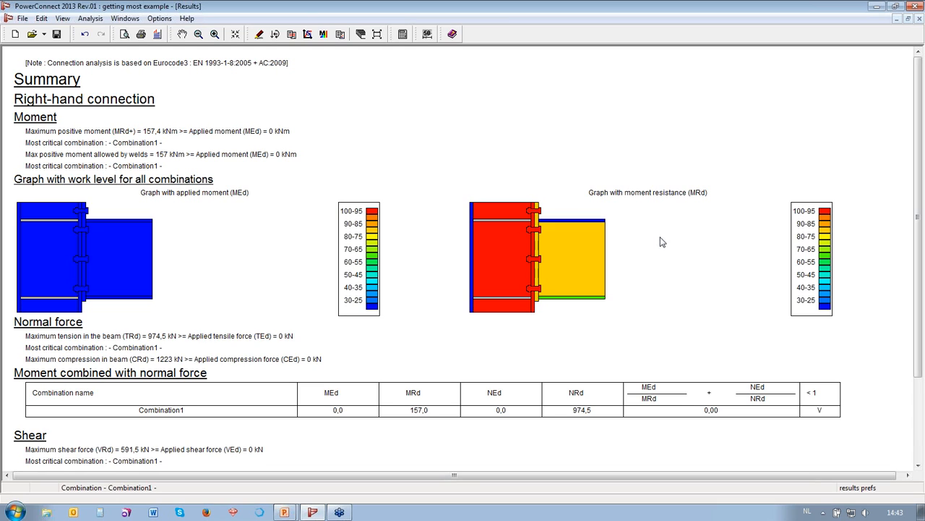
Return to the geometry and add a backing plate to the column flange on the beam side.
click(258, 36)
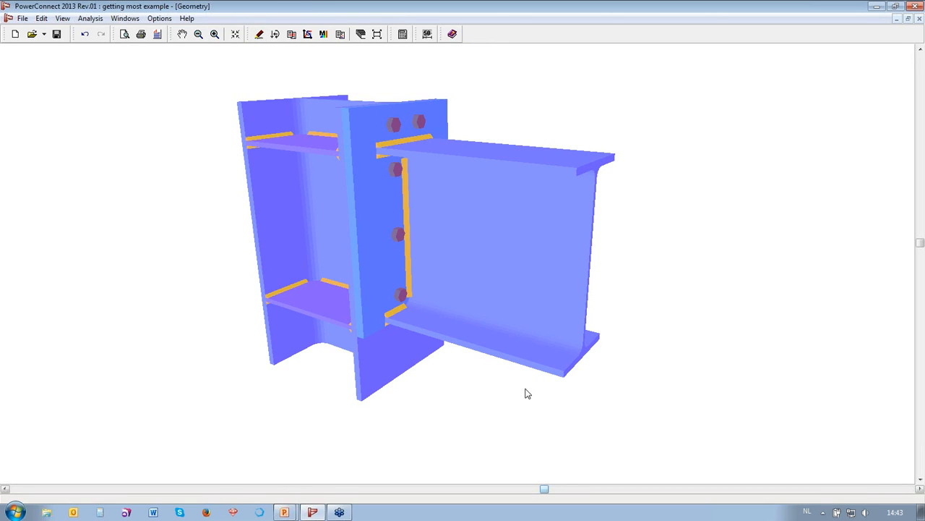
drag(545, 489, 373, 479)
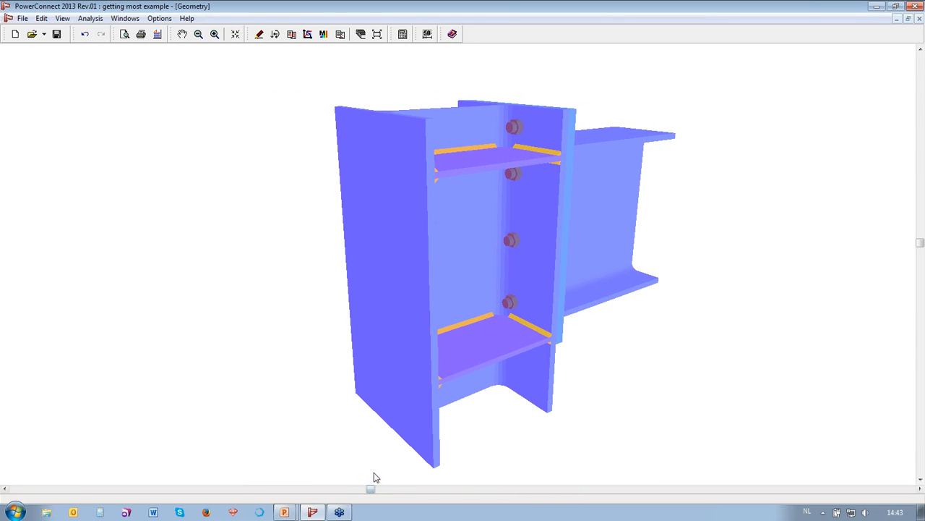
right_click(535, 183)
drag(535, 182, 357, 130)
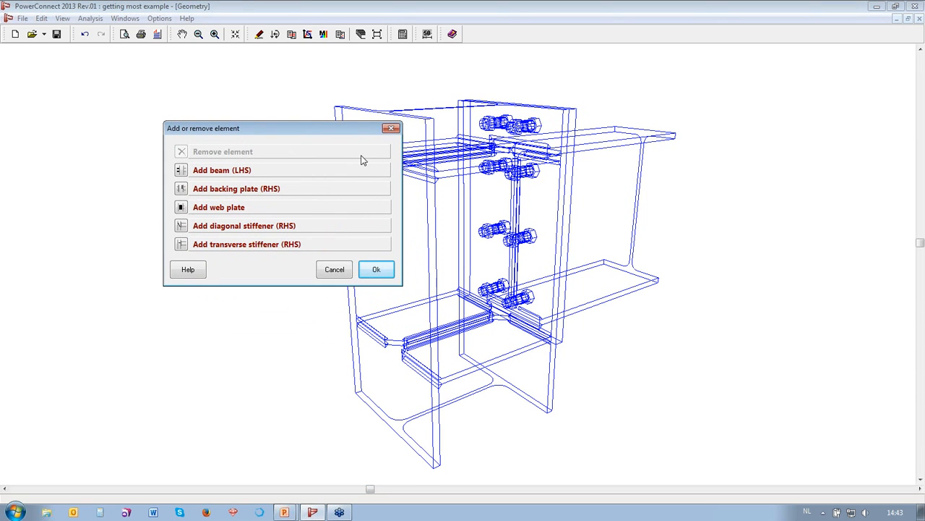
click(181, 190)
click(376, 270)
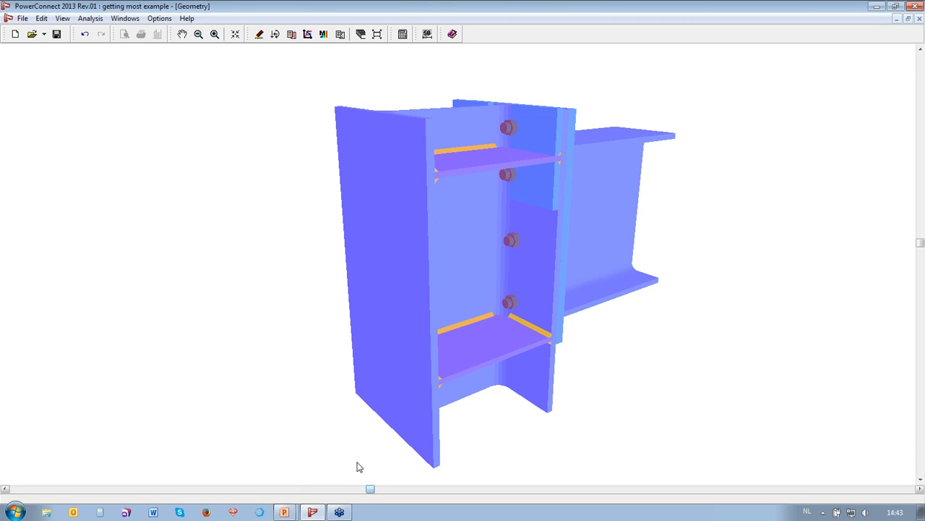
Extend the backing plate down to the fourth bolt row and recalculate the connection.
drag(370, 488, 387, 489)
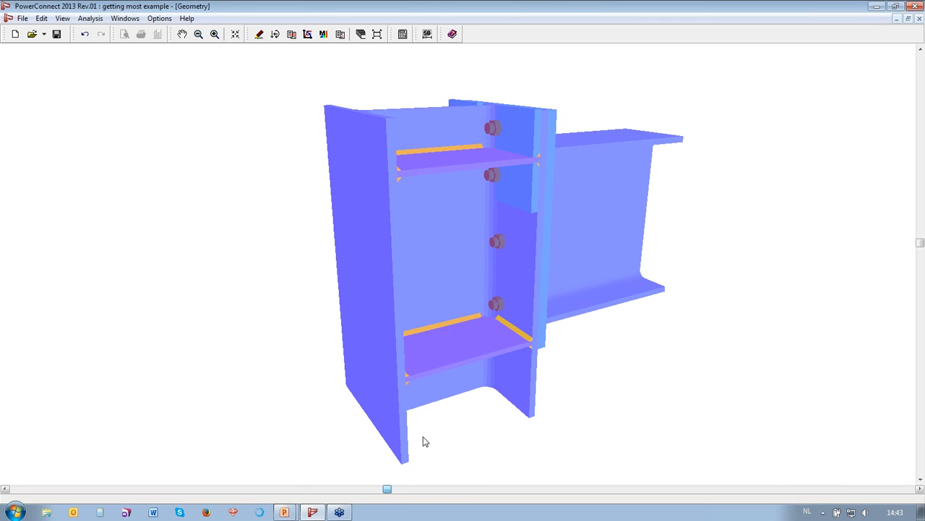
double_click(531, 133)
drag(504, 154, 293, 112)
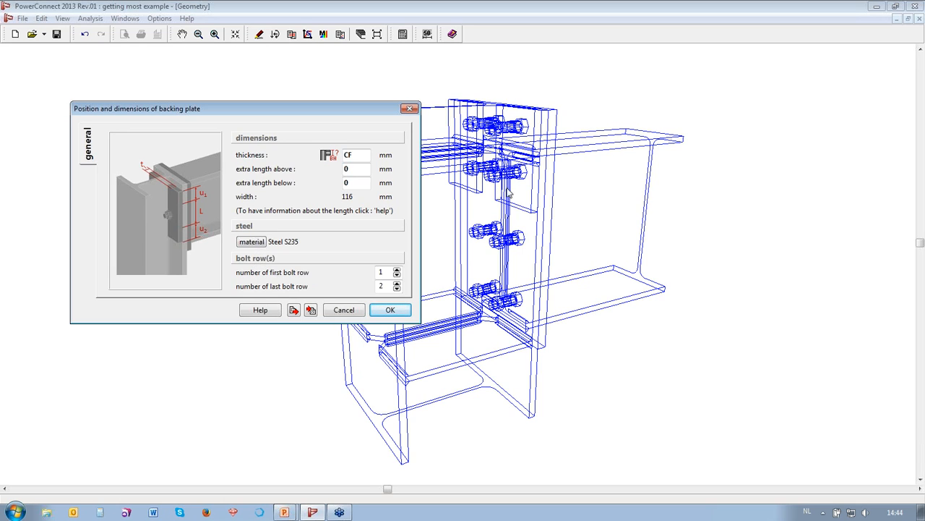
click(397, 283)
click(402, 312)
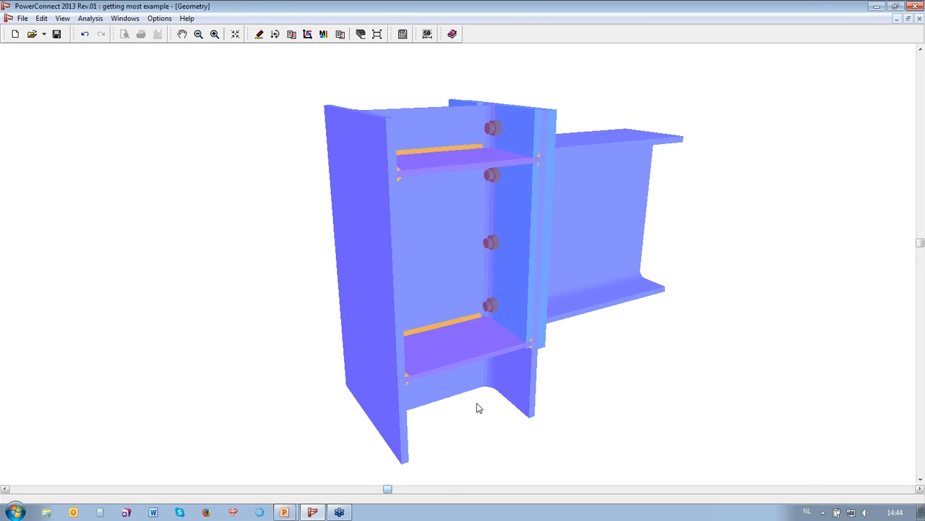
click(404, 36)
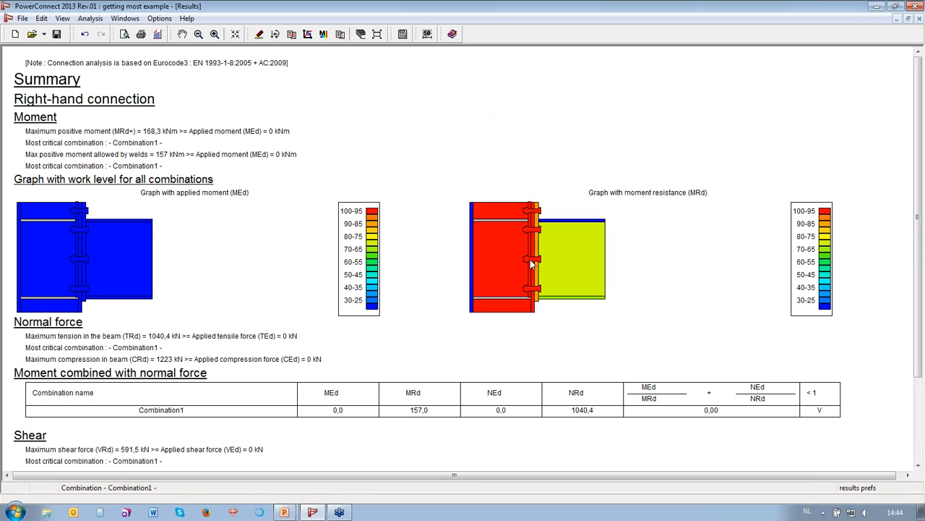
Return to the geometry, add a web plate to the column and recalculate the connection.
click(258, 37)
drag(390, 490, 537, 485)
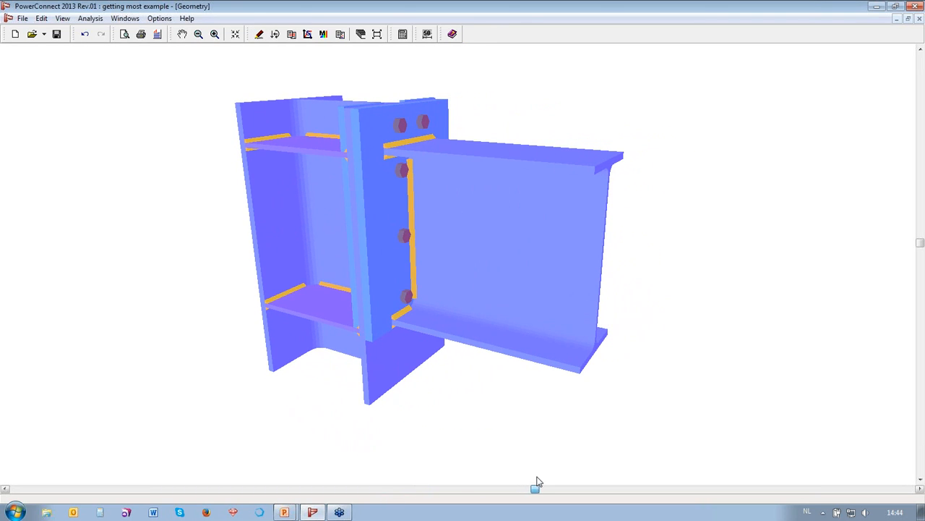
right_click(309, 188)
click(411, 268)
click(556, 327)
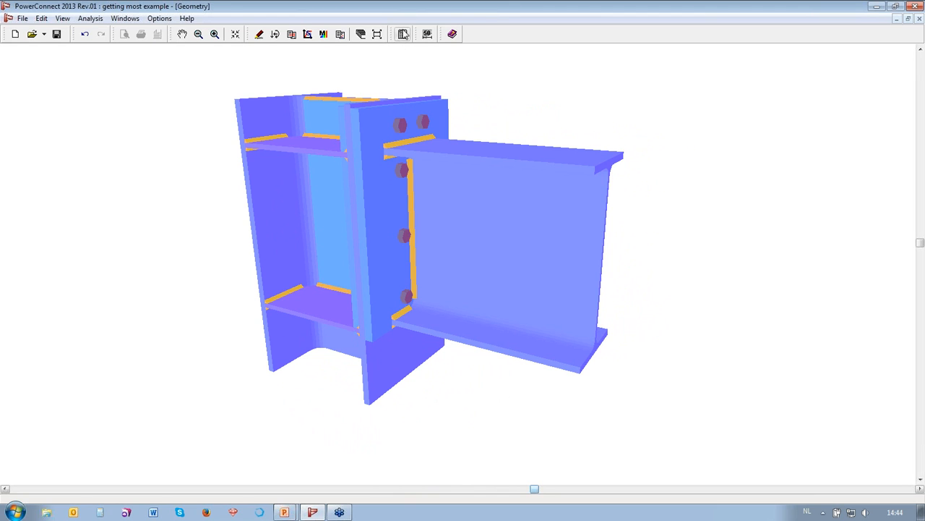
click(403, 34)
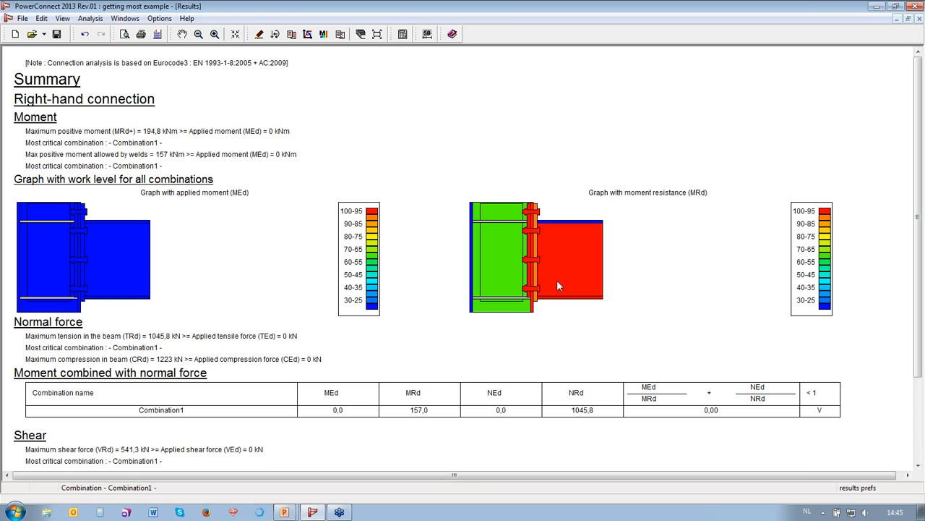
Return to the geometry and add a haunch underneath the beam.
click(260, 35)
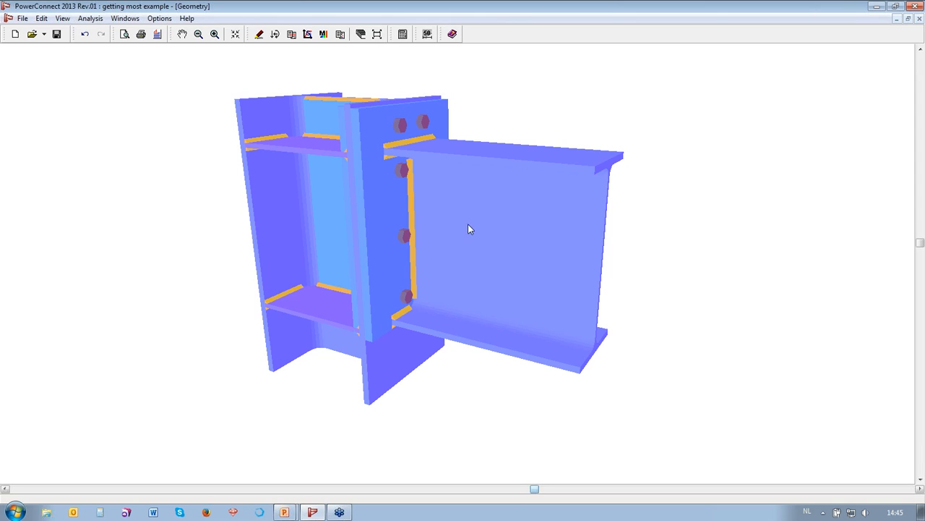
click(516, 230)
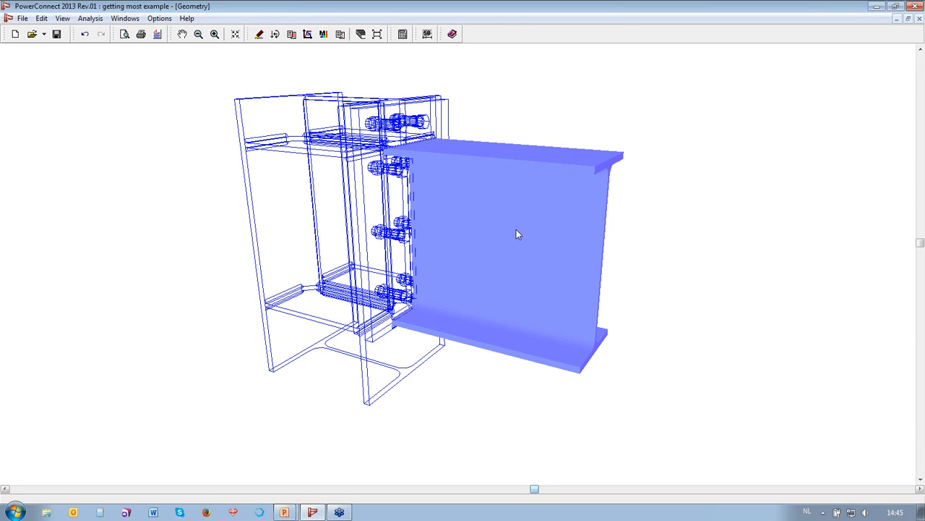
click(516, 233)
click(361, 246)
click(556, 326)
Redistribute the four bolt rows over the haunched connection's end plate with the automatic distribution and recalculate the connection.
click(403, 127)
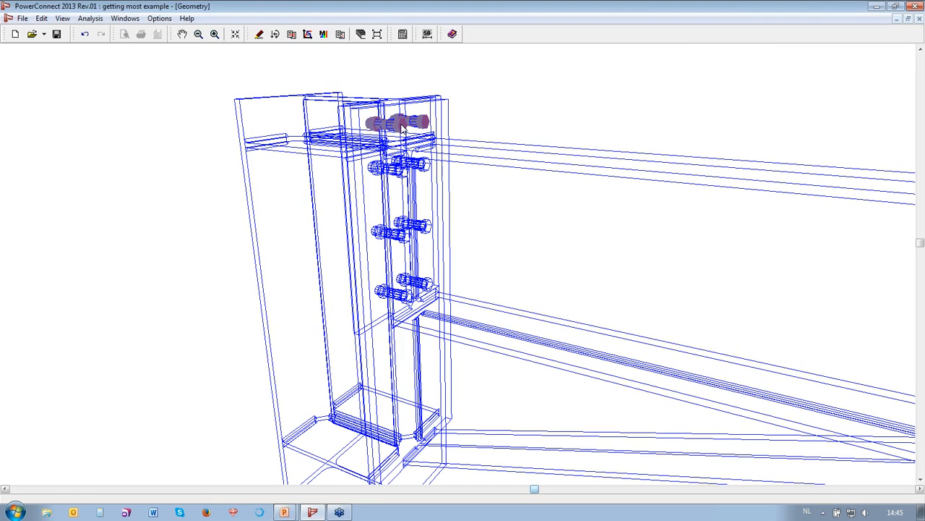
double_click(403, 127)
click(737, 204)
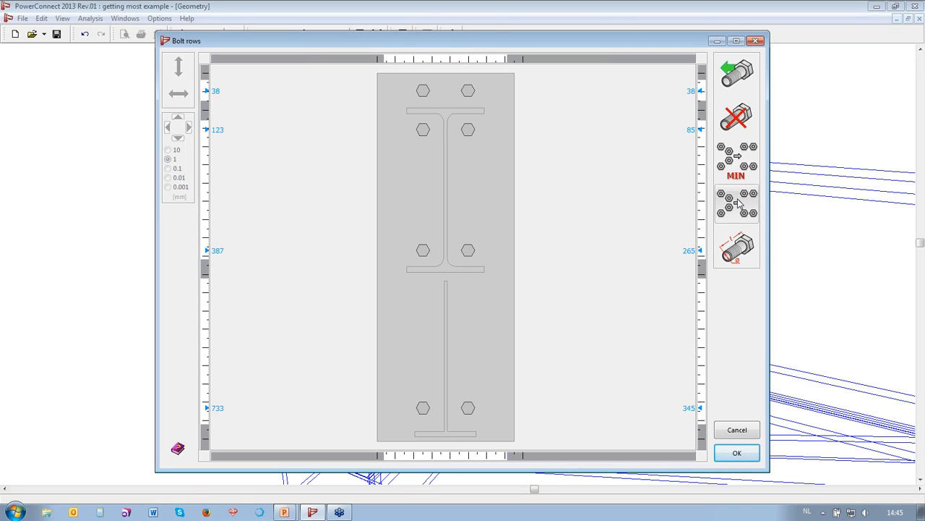
click(737, 453)
click(404, 34)
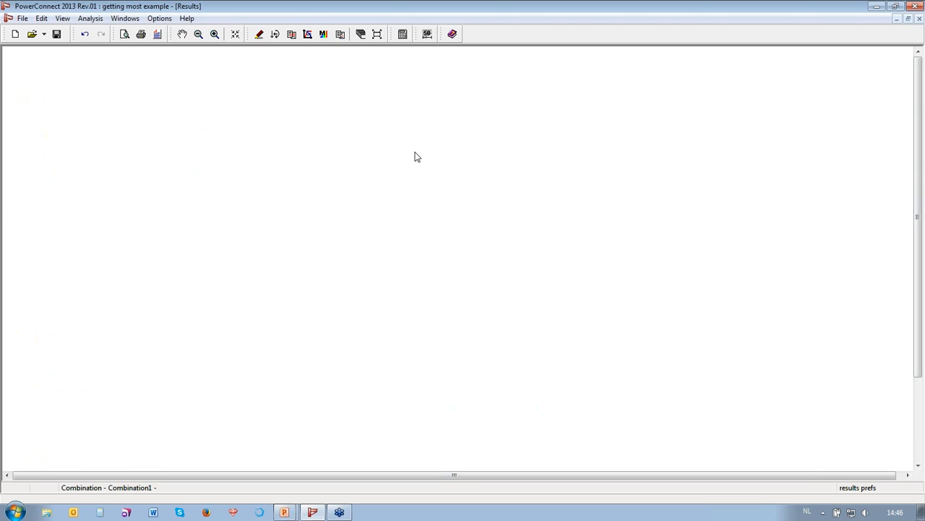
key(alt+Tab)
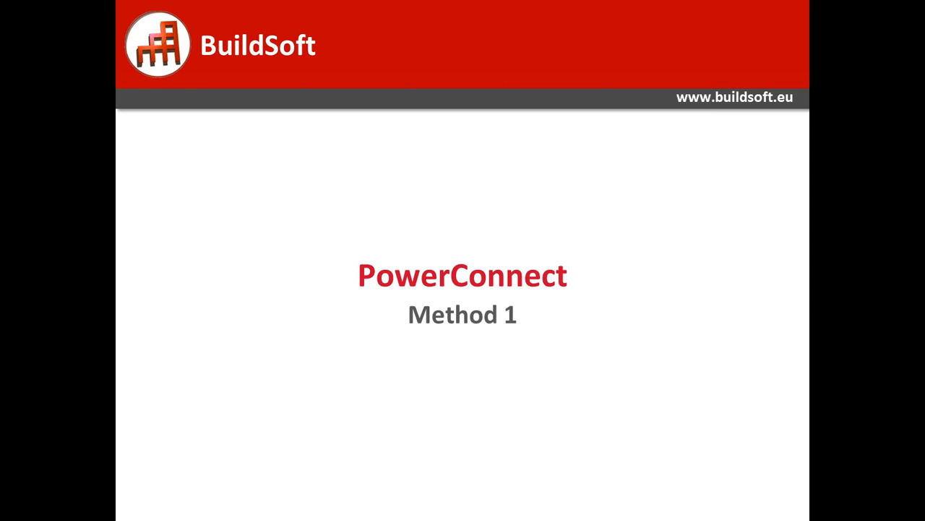
key(Right)
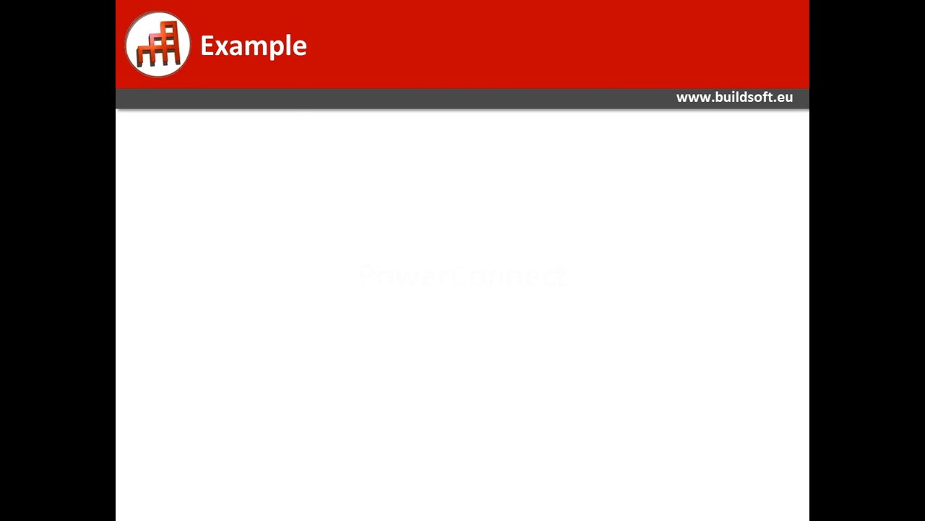
key(Right)
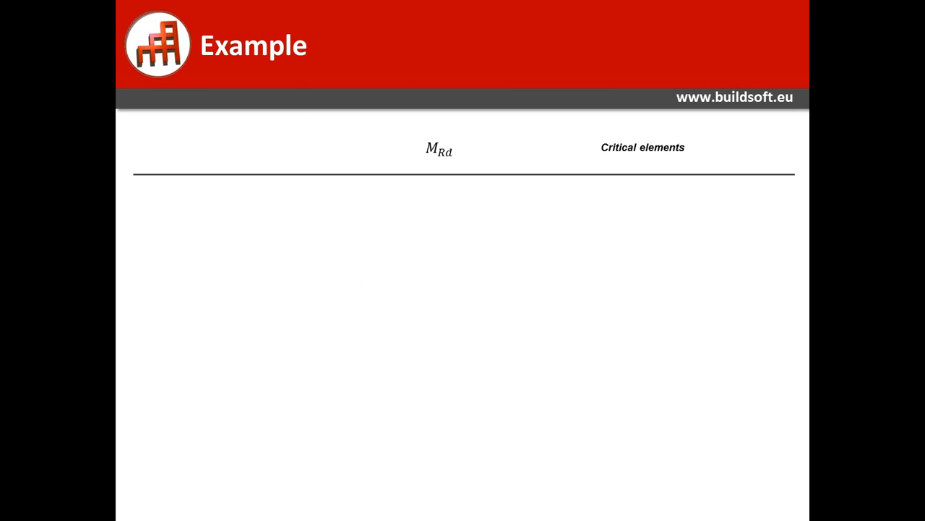
key(Right)
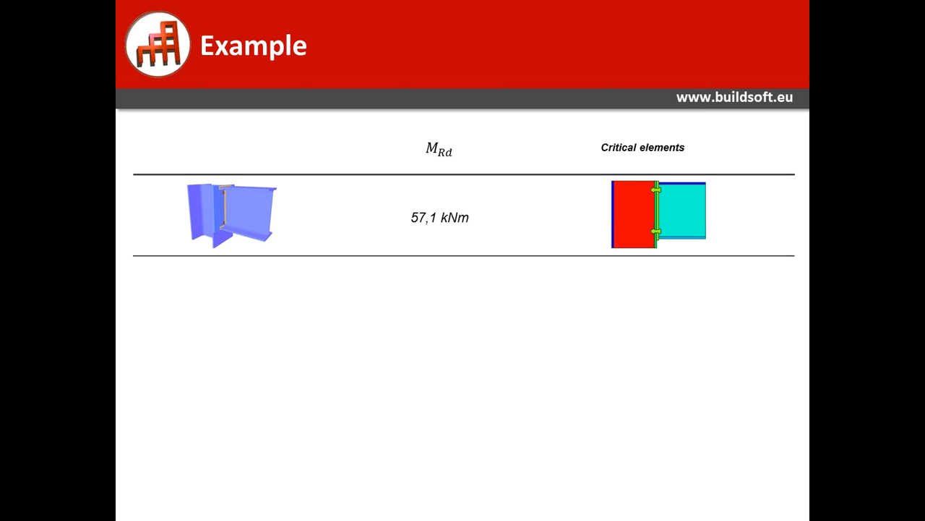
key(Right)
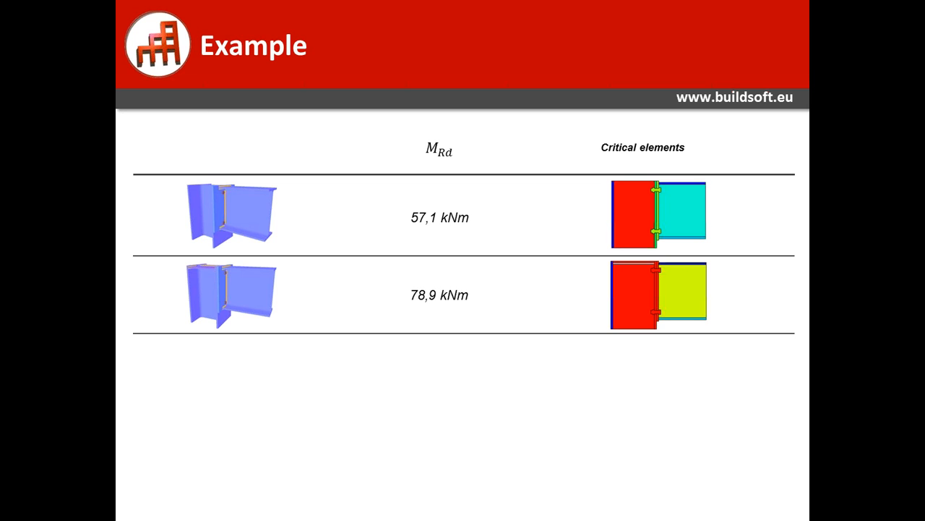
key(Right)
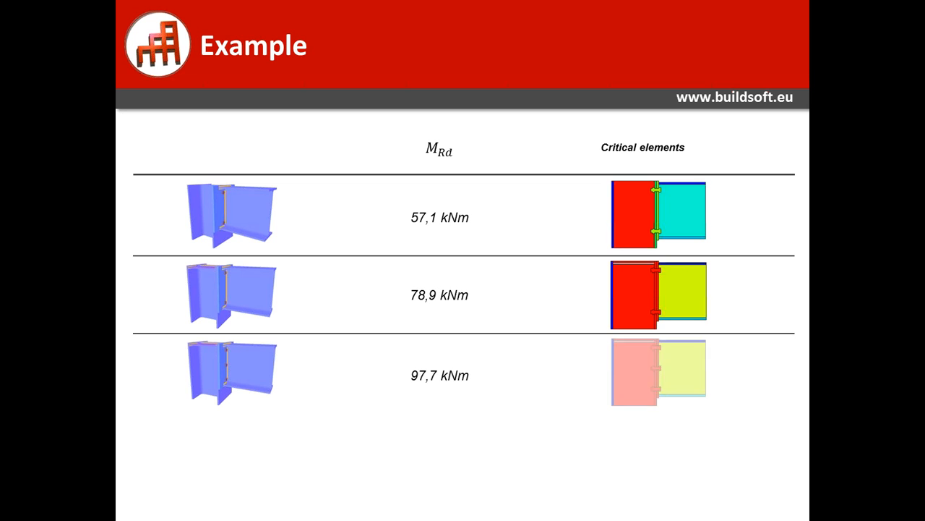
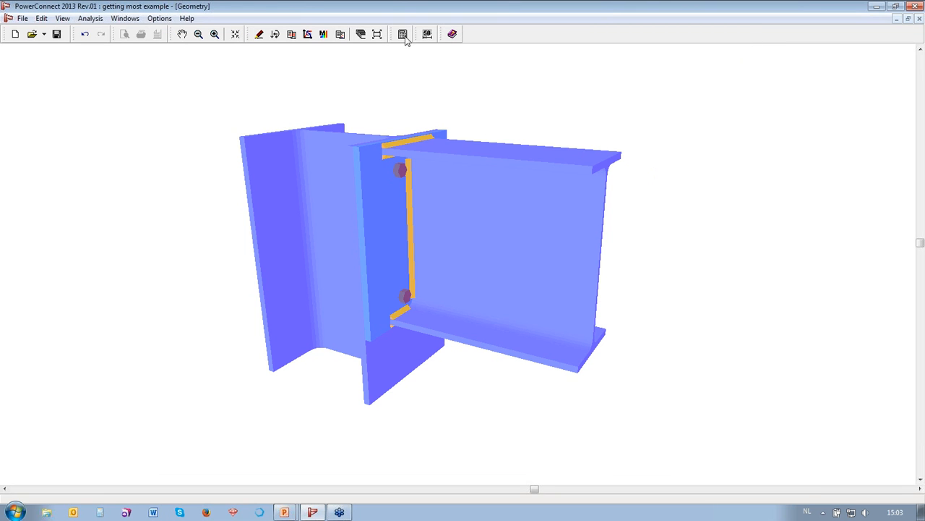
Calculate the unstiffened two-row connection and display the results of Combination1 at the Components level.
click(403, 34)
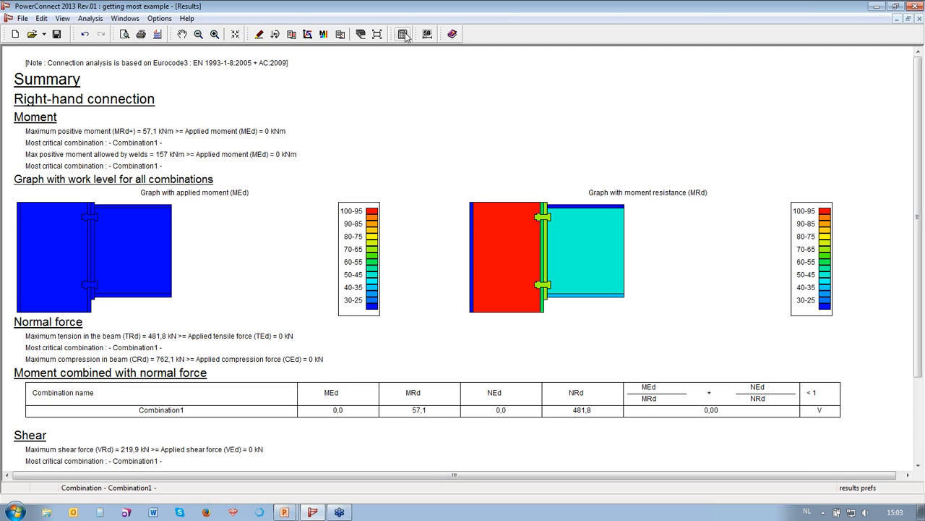
click(871, 487)
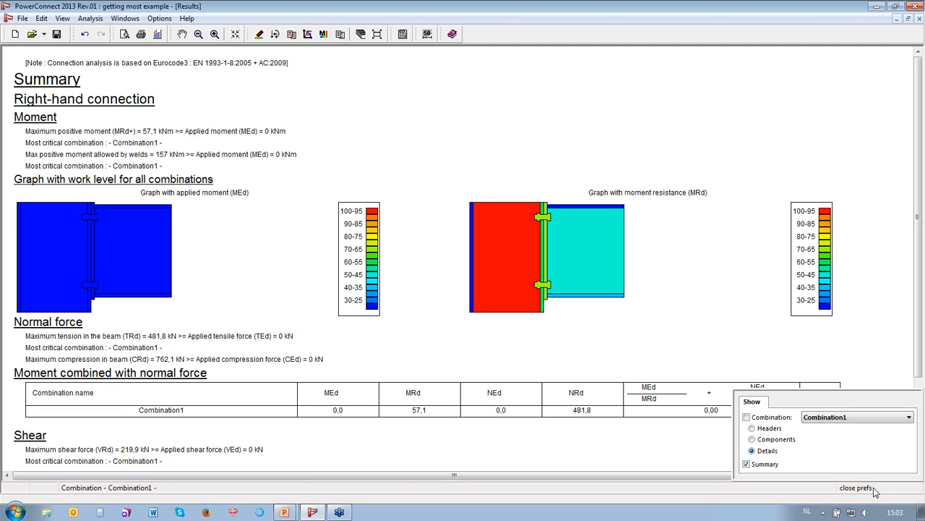
click(769, 441)
click(763, 419)
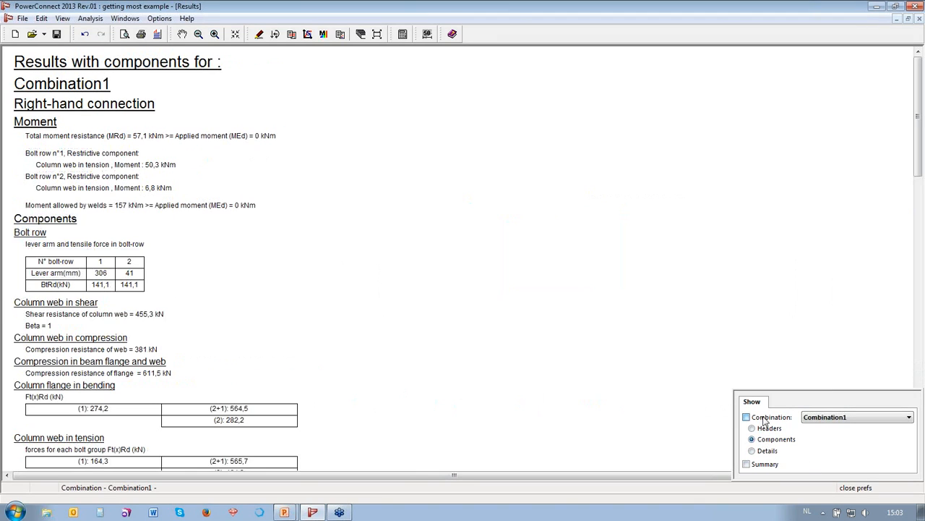
click(857, 487)
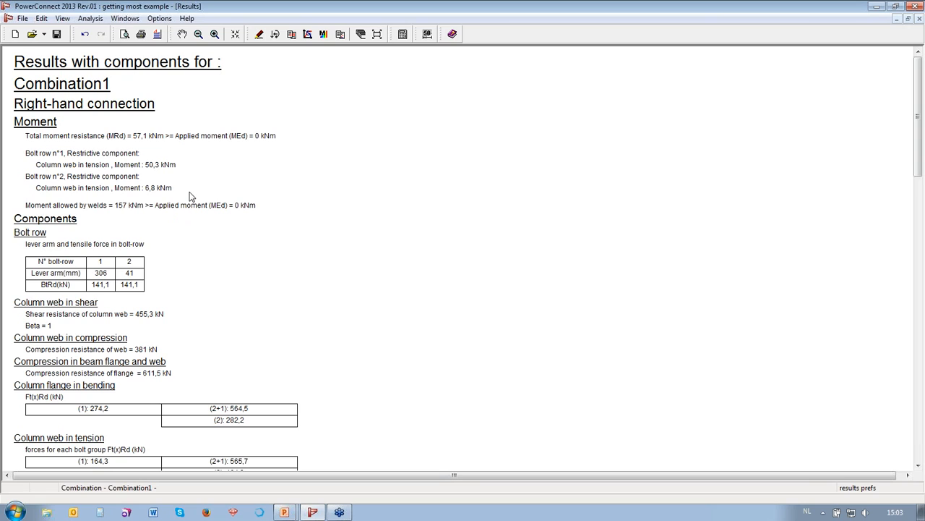
Examine the component results of Combination1, comparing the restrictive component per bolt row with the shear, compression, bending and tension resistances.
scroll(191, 197, down, 1)
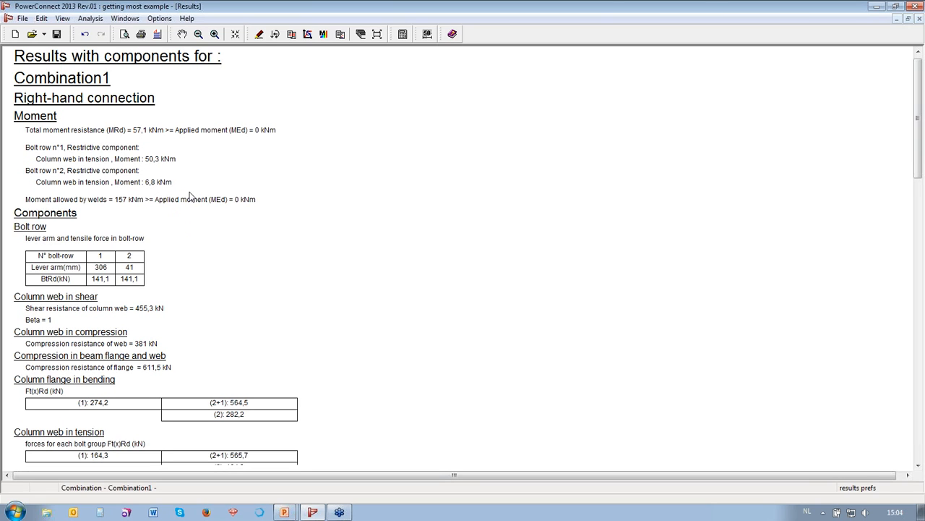
scroll(279, 253, down, 5)
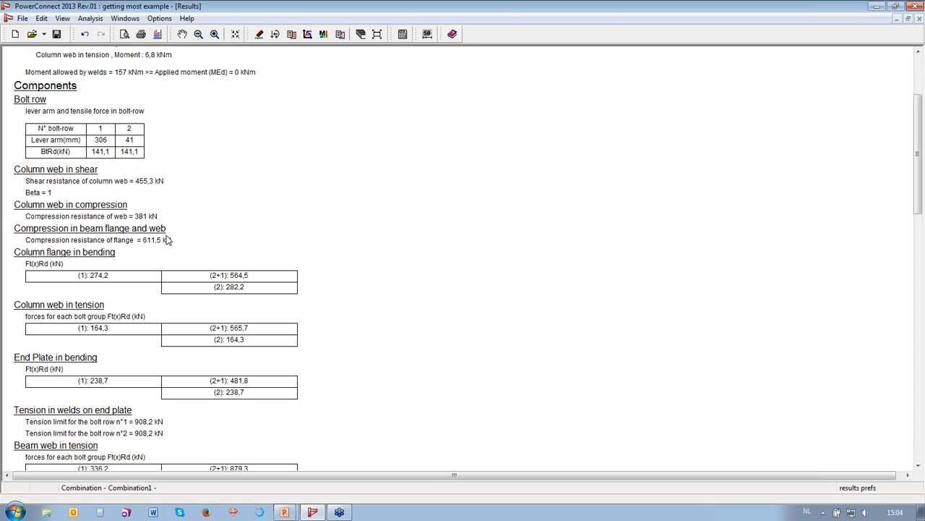
scroll(292, 240, down, 2)
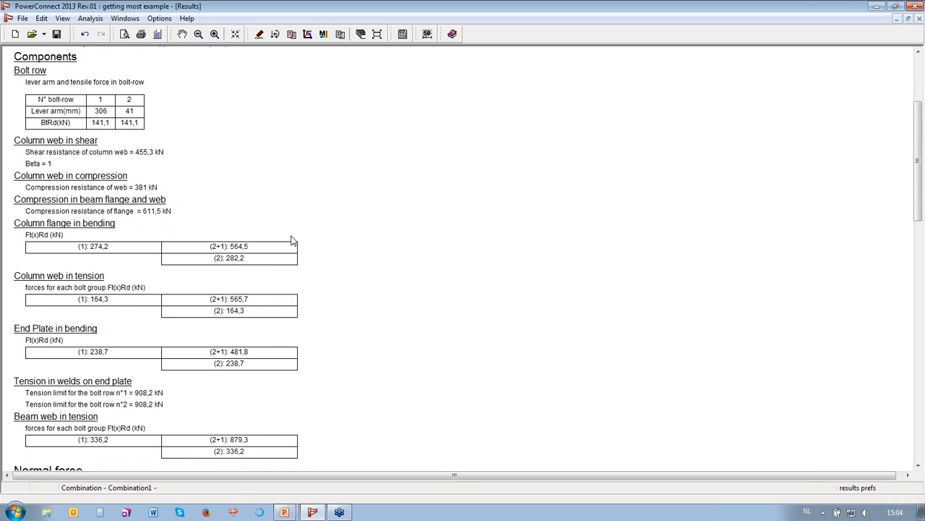
scroll(192, 287, down, 1)
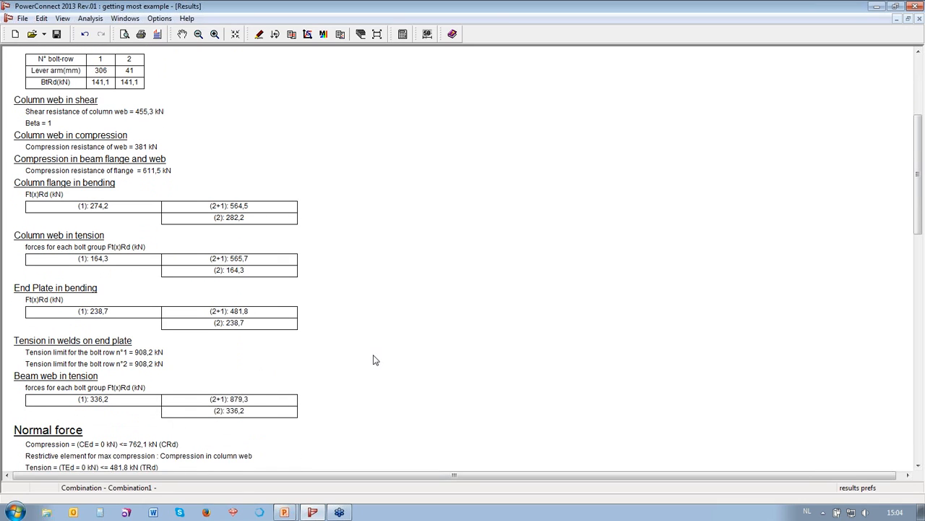
scroll(375, 359, up, 4)
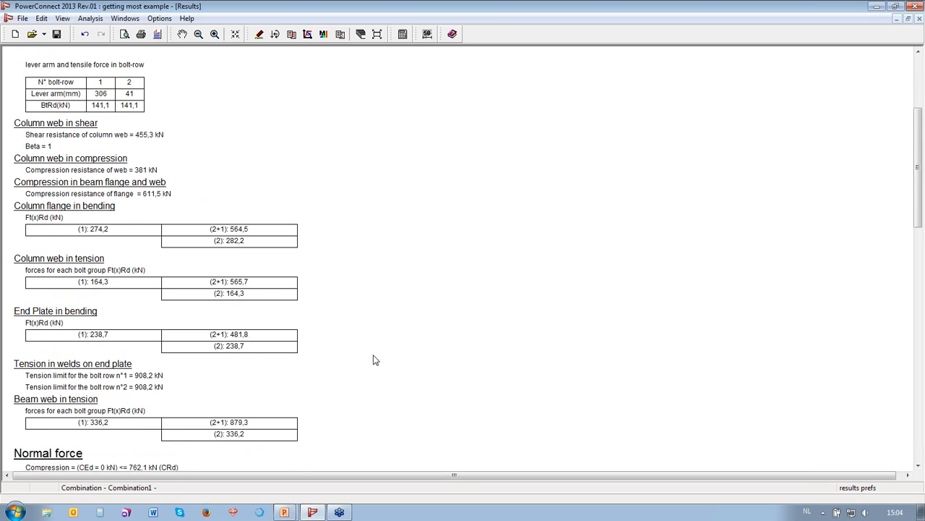
scroll(223, 124, up, 2)
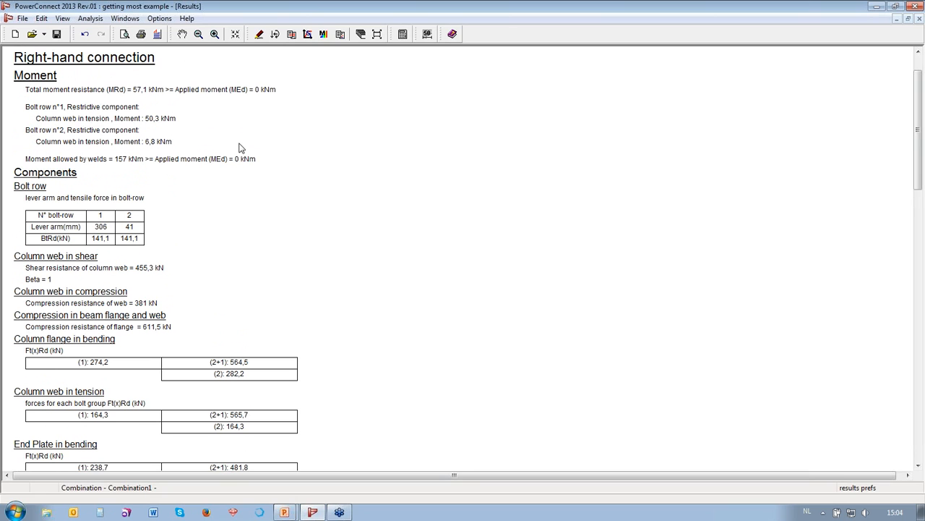
scroll(241, 148, down, 2)
scroll(241, 148, down, 2)
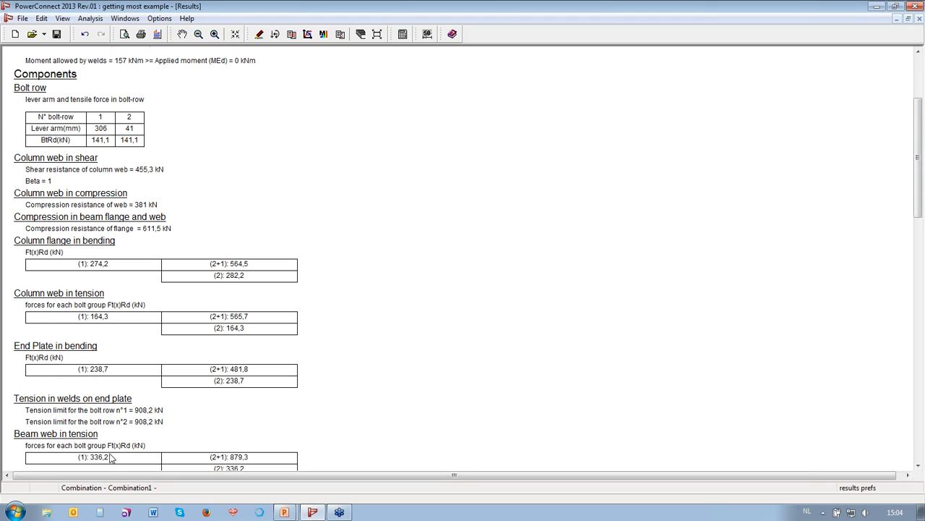
scroll(112, 456, up, 3)
scroll(93, 365, up, 3)
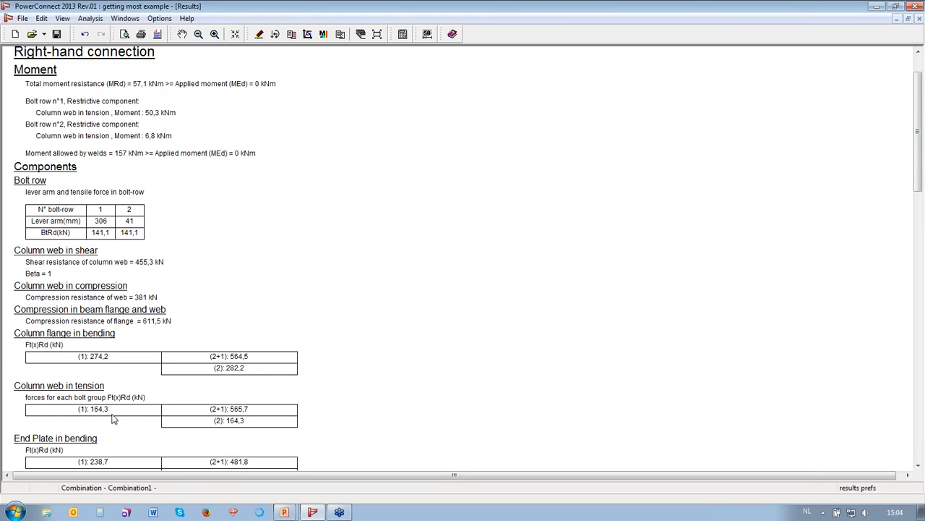
Check bolt row 1's moment contribution in the calculator by multiplying its column web tension resistance 164,3 by the lever arm 0,306.
scroll(136, 415, up, 1)
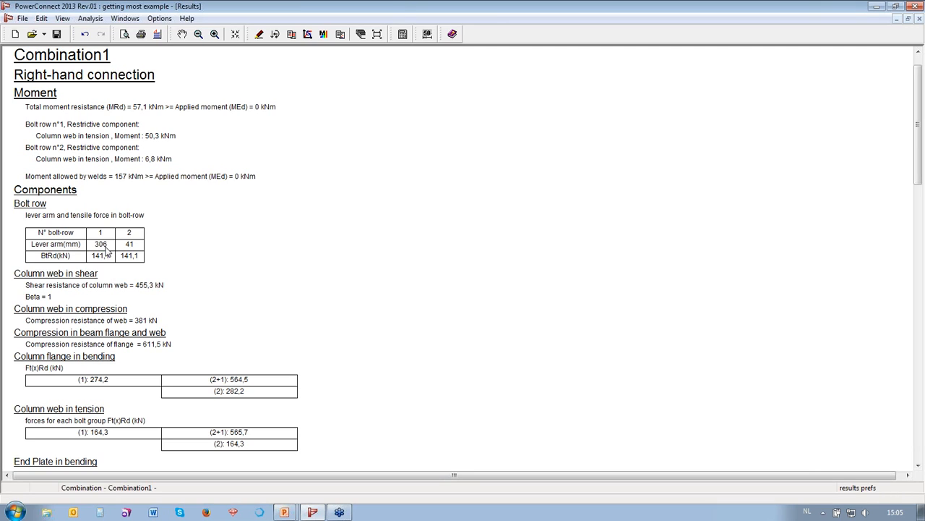
click(101, 512)
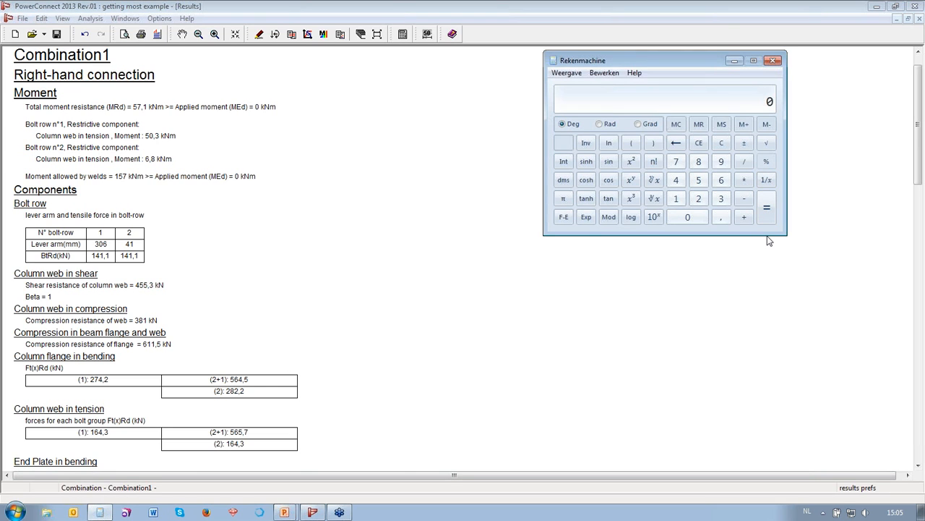
text(164,3)
key(asterisk)
text(0,306)
key(Return)
click(773, 60)
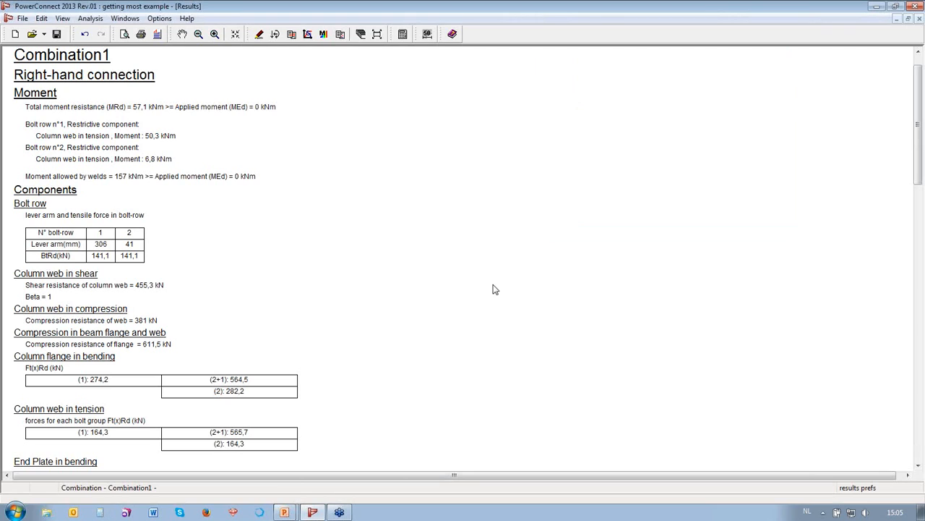
Switch to the presentation and consult the Summary slide for measures that improve column web in tension, returning to the PowerConnect results.
scroll(495, 290, down, 1)
scroll(495, 290, down, 3)
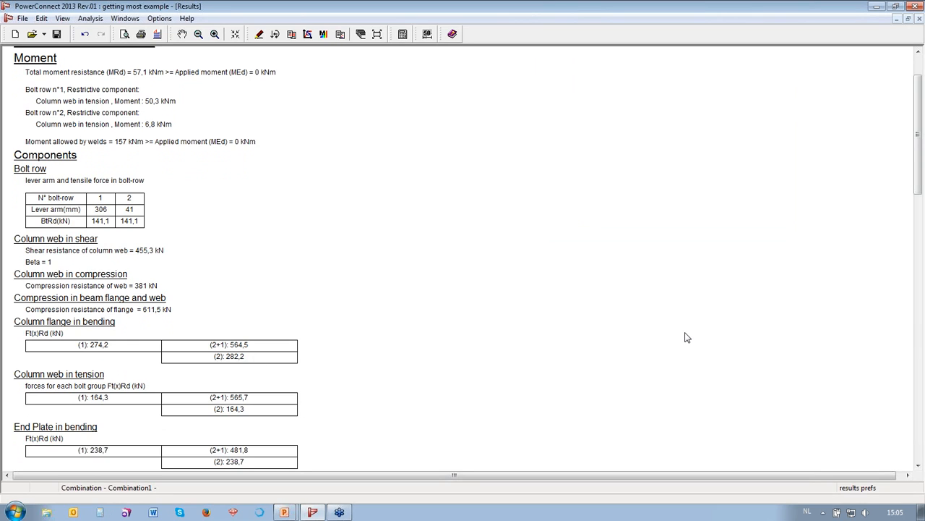
key(alt+Tab)
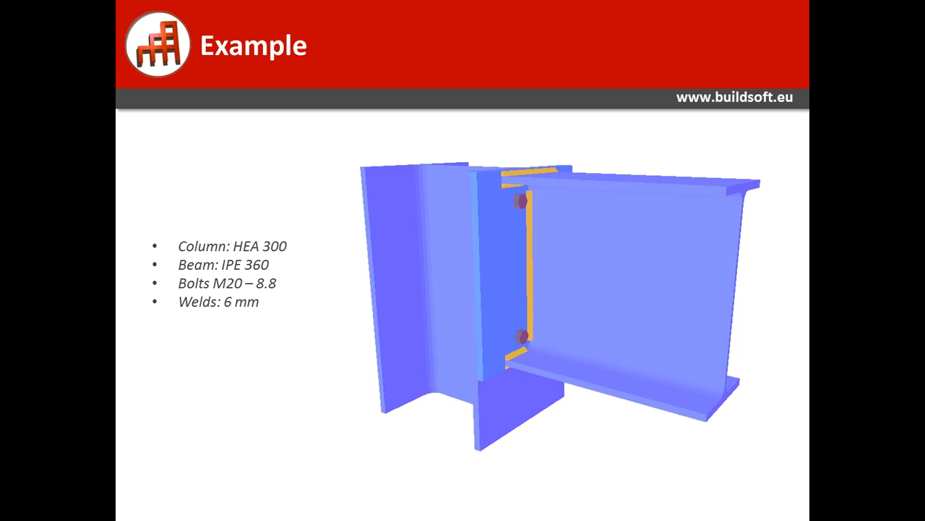
key(Right)
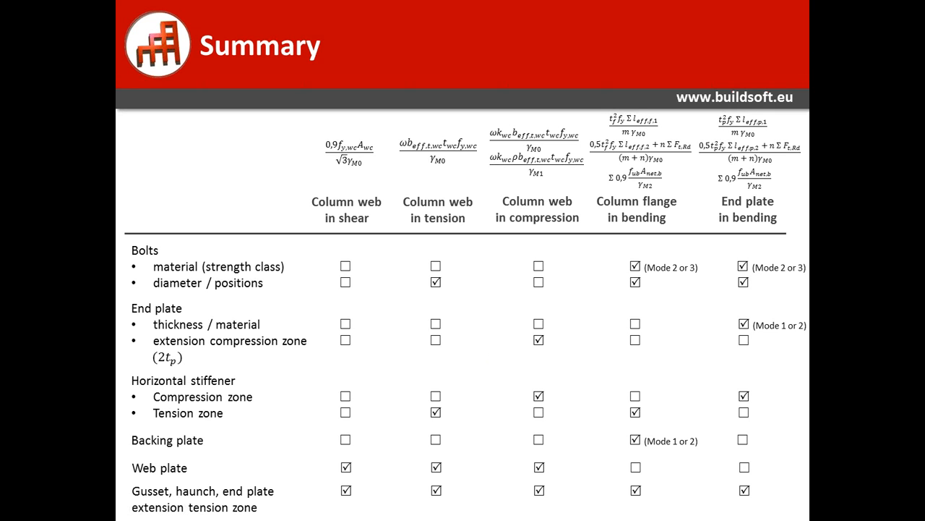
key(alt+Tab)
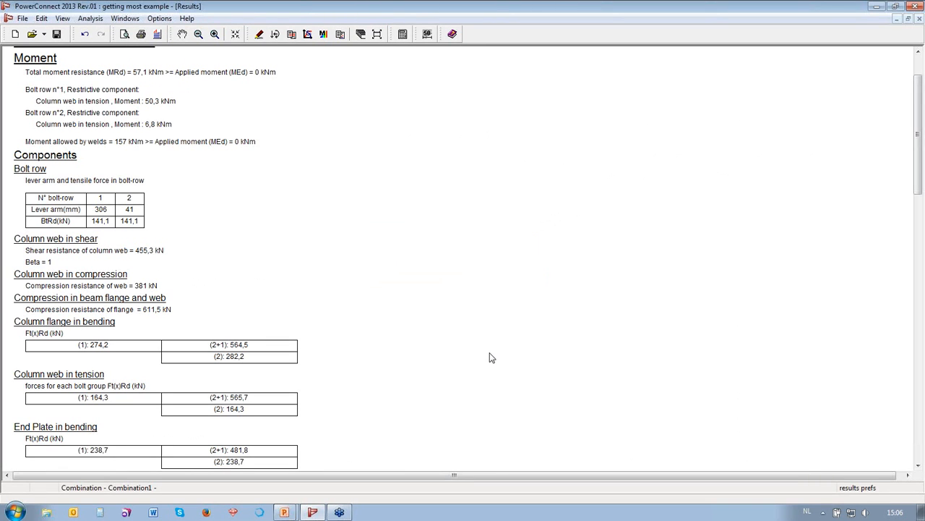
Return to the geometry and widen the horizontal bolt spacing of both bolt rows together to 119 mm in 10 mm increments.
click(259, 36)
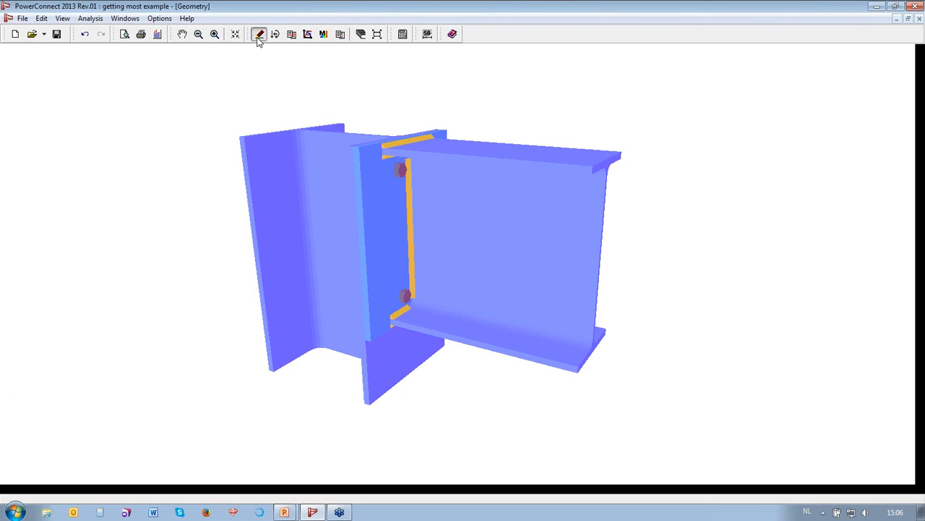
double_click(402, 172)
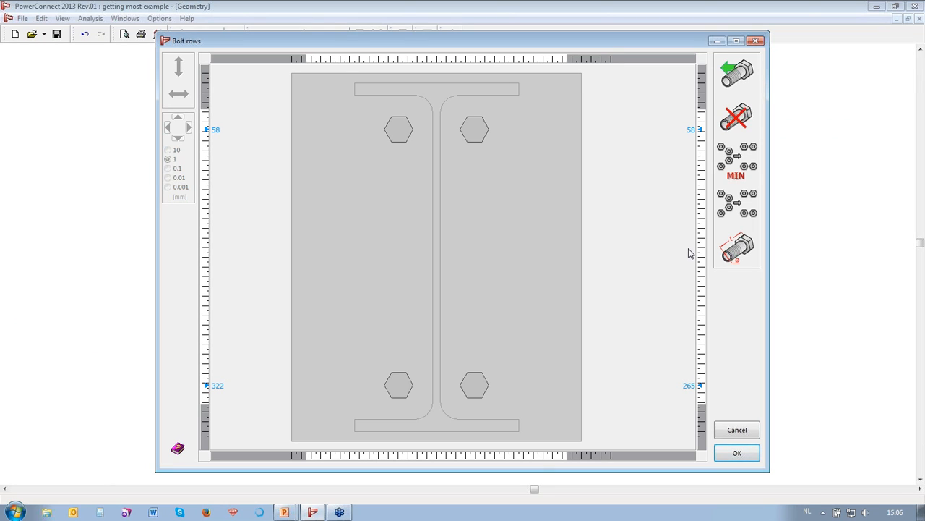
click(476, 130)
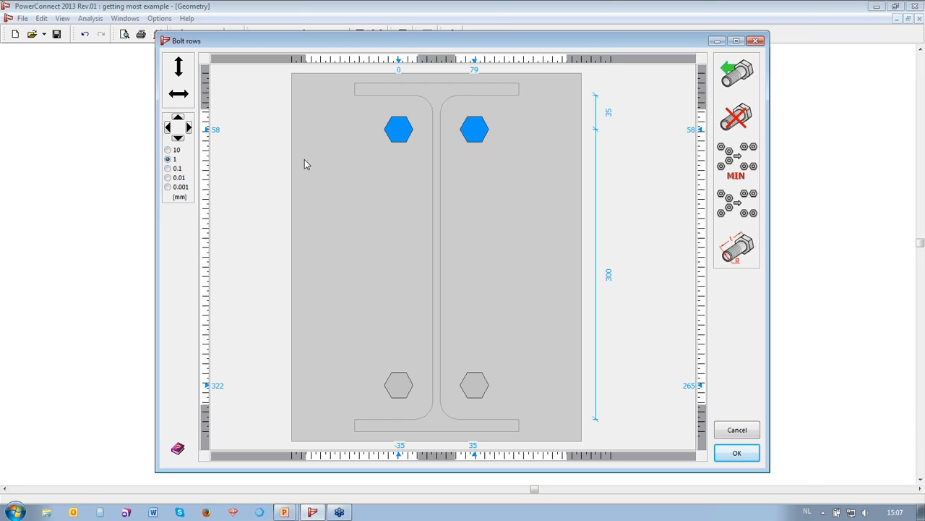
click(182, 98)
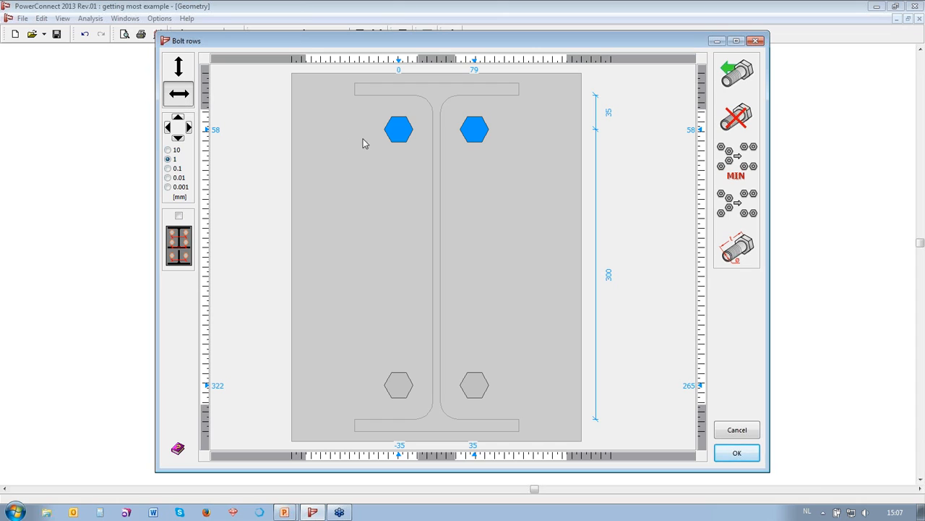
click(178, 216)
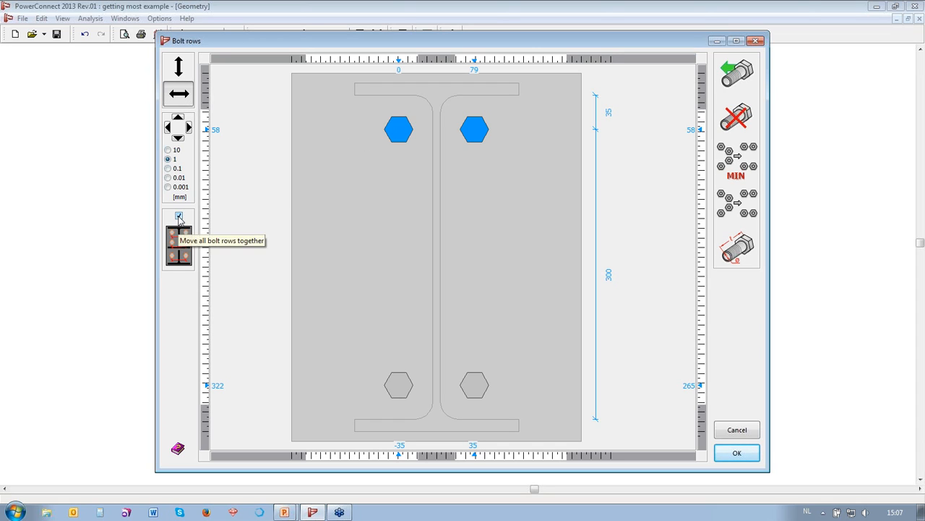
click(169, 150)
click(189, 128)
click(189, 128)
click(190, 128)
click(190, 128)
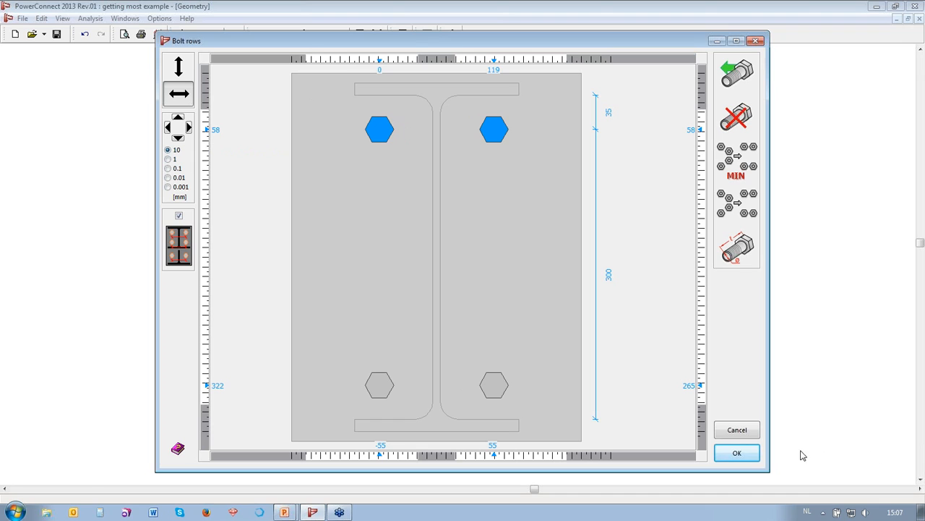
click(759, 456)
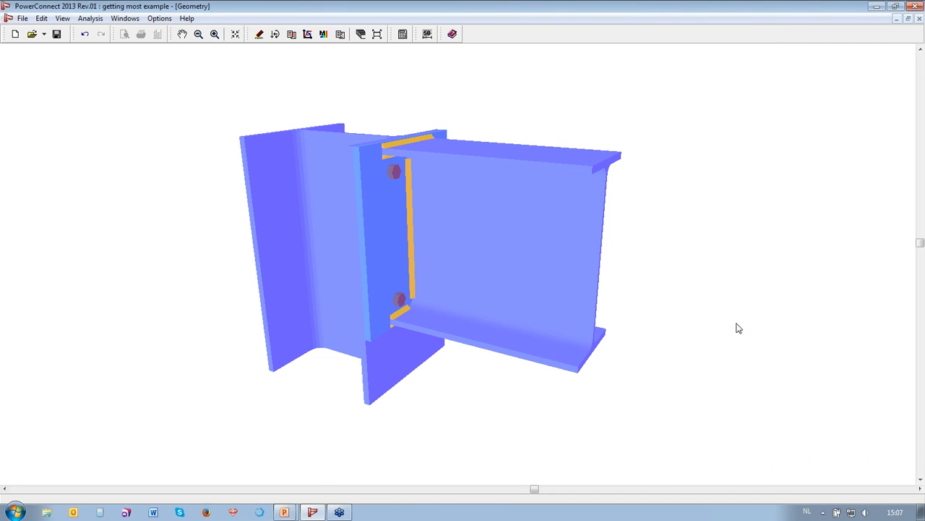
Recalculate the connection with the widened bolts and examine the restrictive component per row against the flange, web and end plate resistances.
click(406, 39)
scroll(329, 220, down, 5)
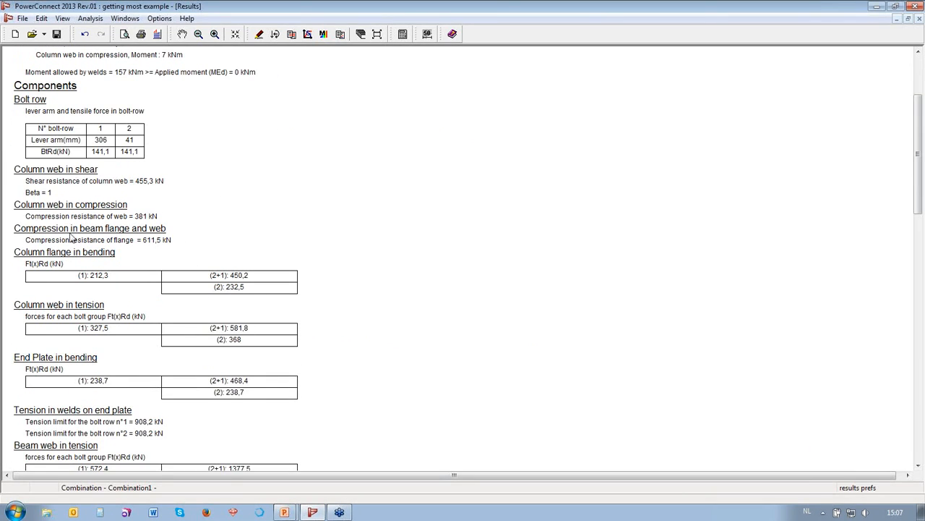
scroll(164, 285, up, 1)
scroll(165, 285, up, 1)
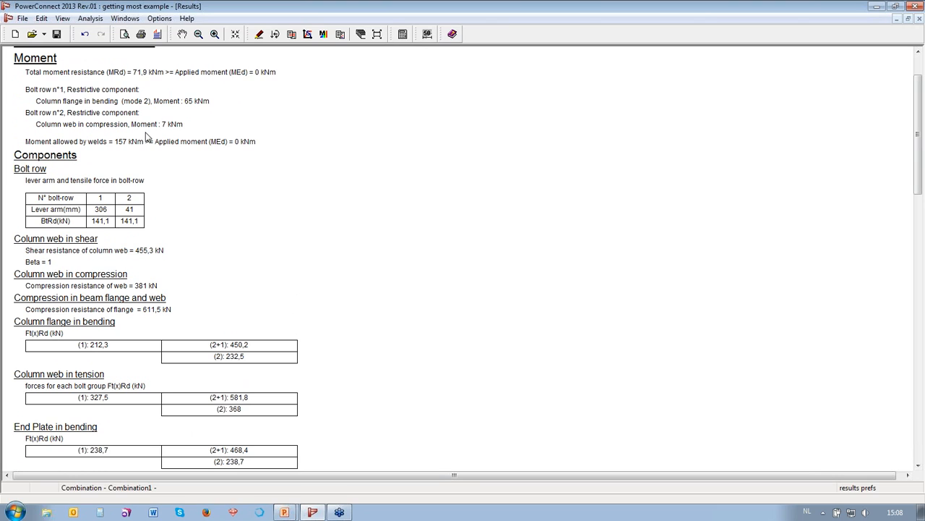
scroll(80, 253, down, 2)
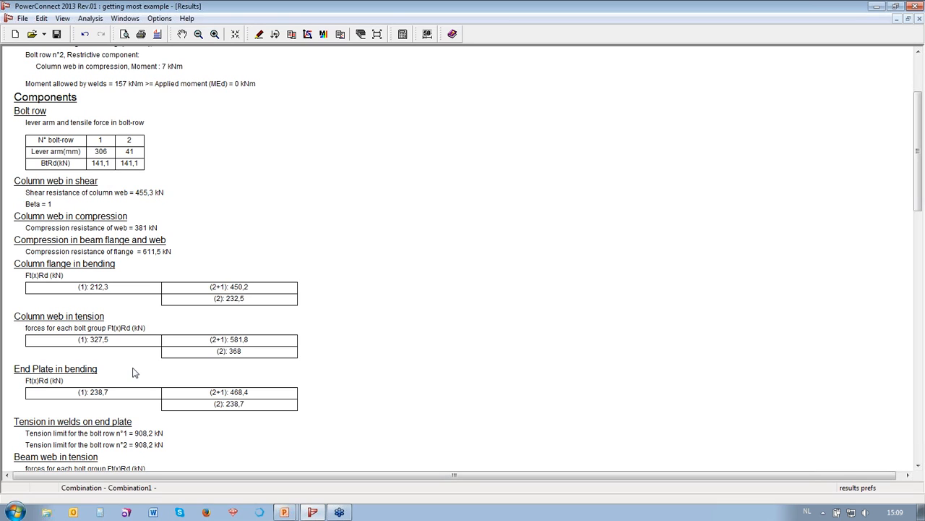
Return to the geometry and reduce the horizontal bolt spacing of both rows to 99 mm, moving all bolt rows together.
click(260, 36)
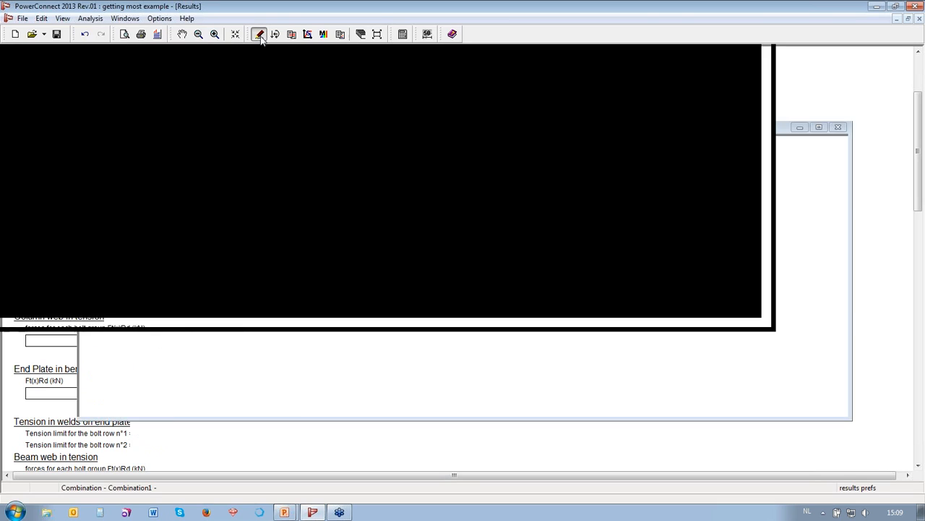
click(398, 174)
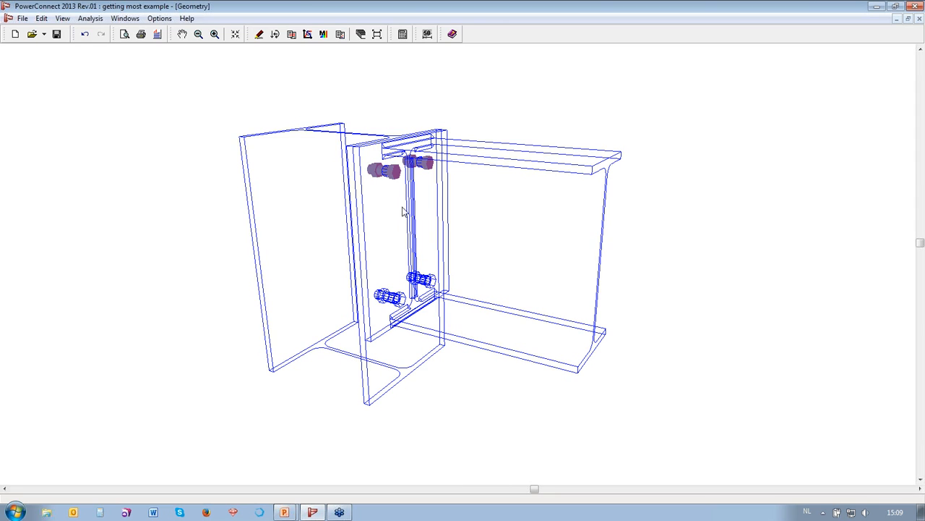
double_click(400, 182)
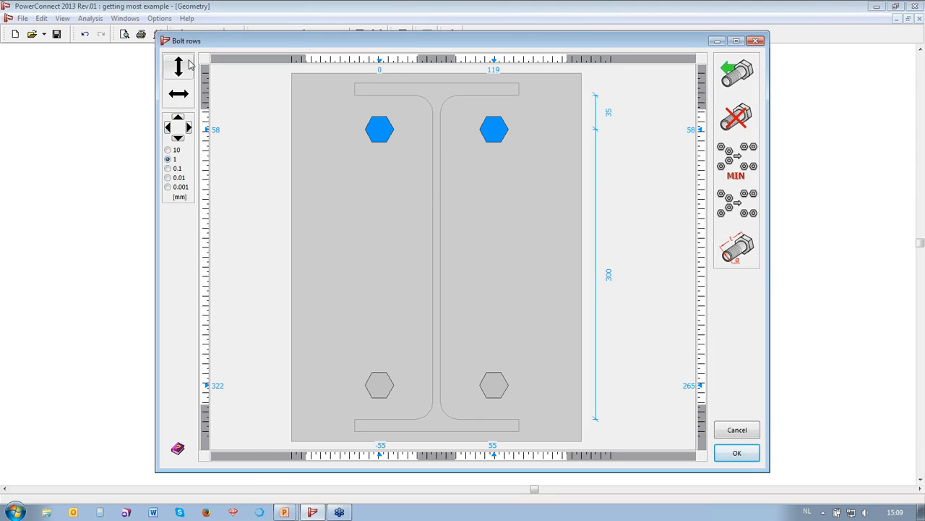
click(178, 93)
click(168, 150)
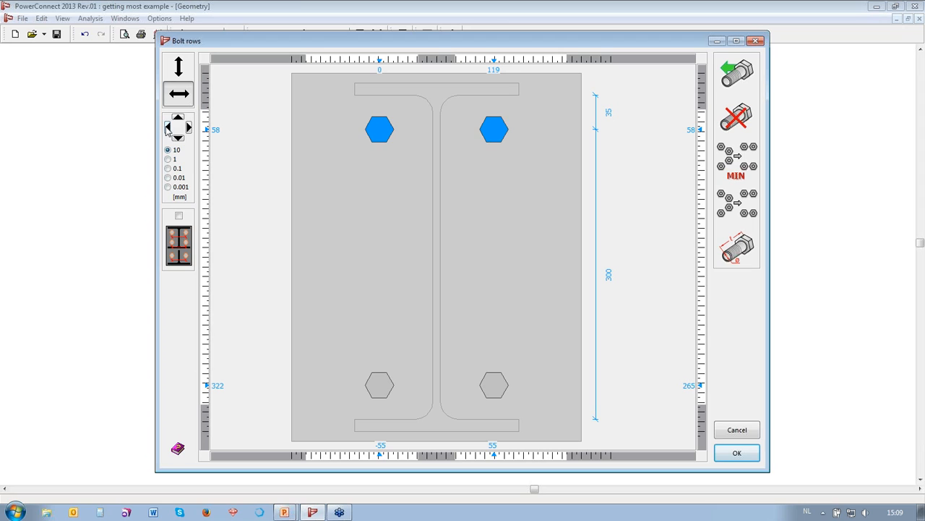
click(167, 128)
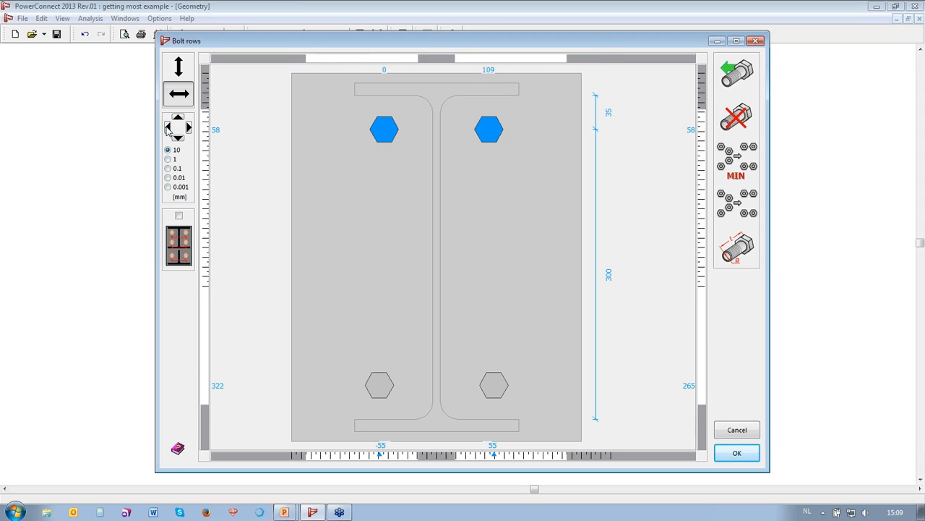
click(178, 216)
click(167, 128)
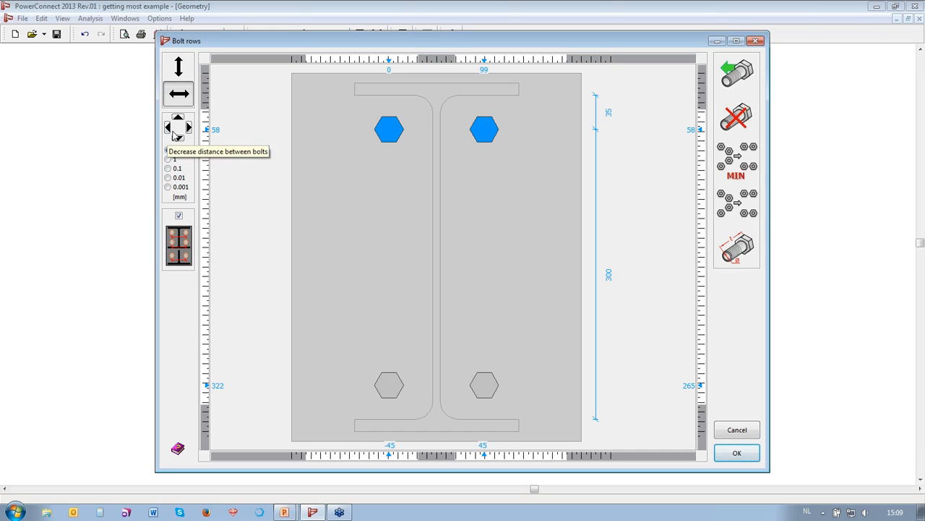
click(732, 453)
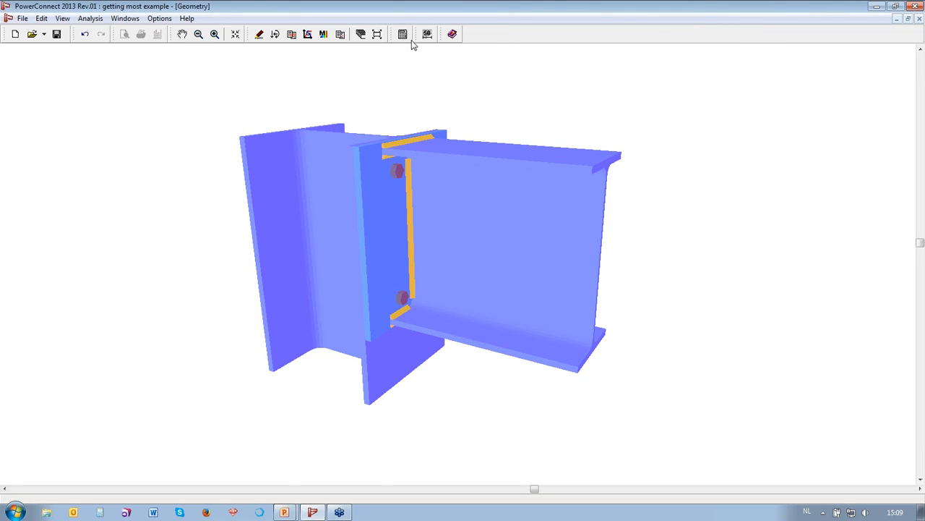
Recalculate the connection with the 99 mm bolt spacing and review the moment resistance and component results.
click(403, 34)
scroll(382, 217, down, 3)
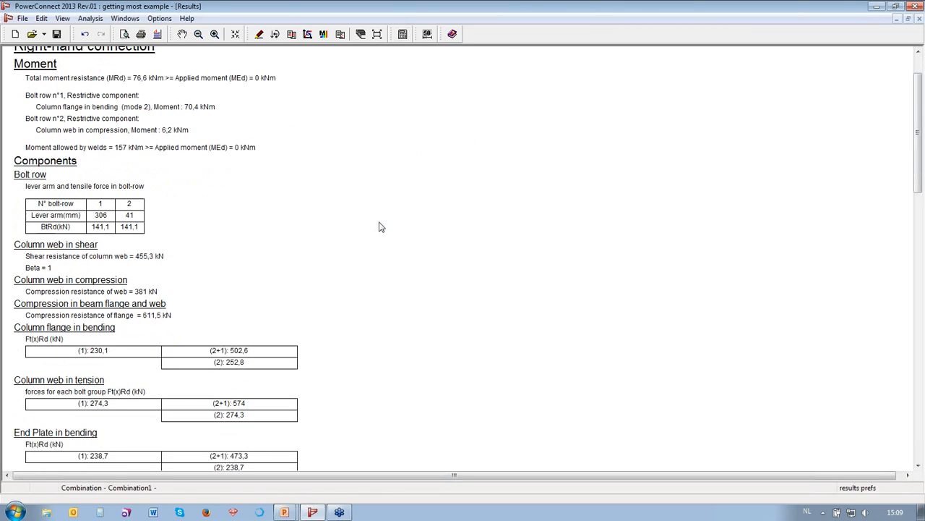
scroll(381, 227, down, 2)
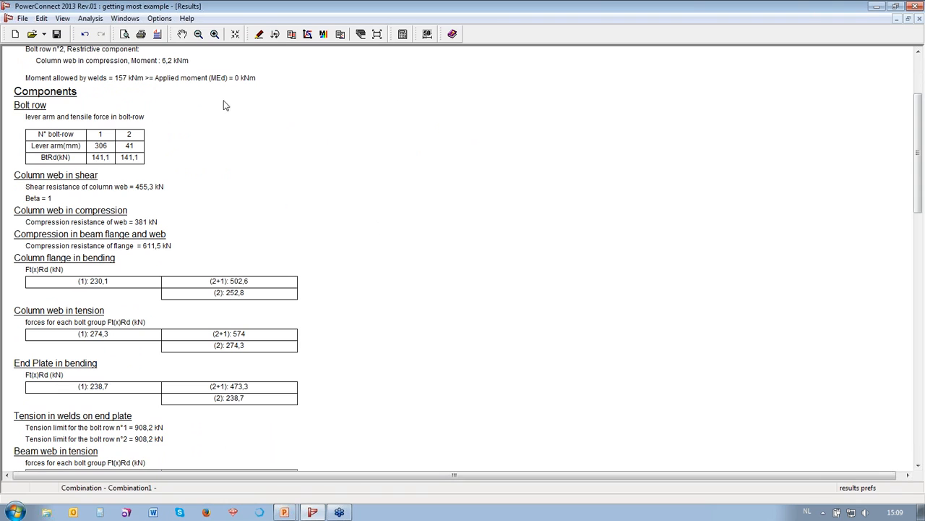
Reopen the bolt rows in the geometry and fine-tune the horizontal spacing of all rows together to 93 mm in 1 mm increments.
click(258, 35)
double_click(398, 172)
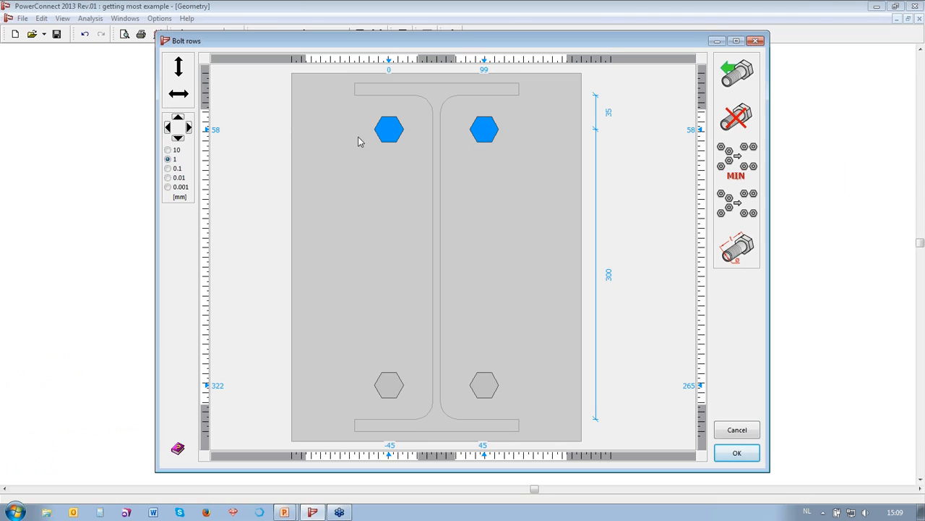
click(178, 93)
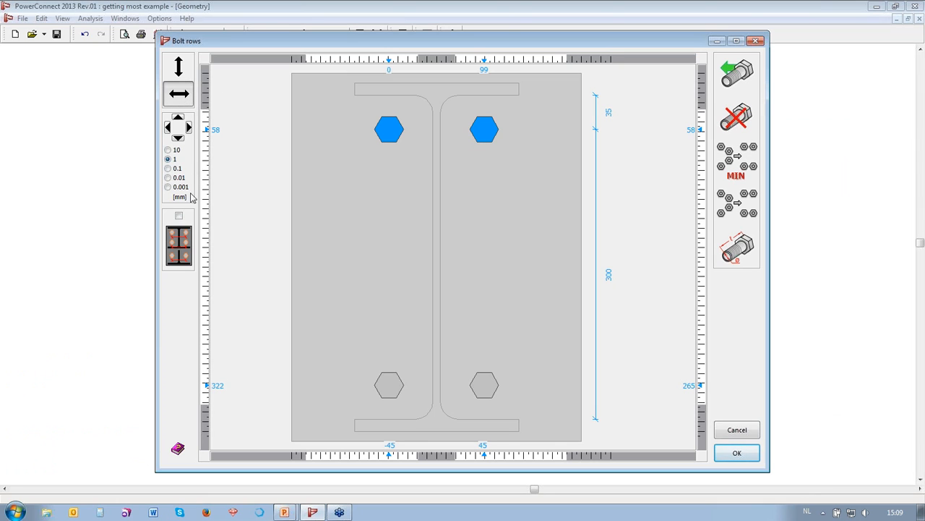
click(169, 128)
click(168, 128)
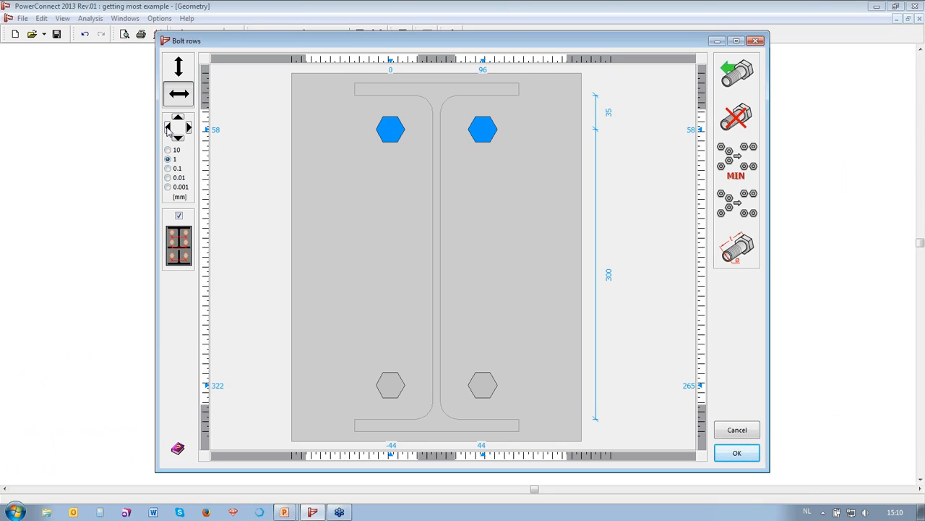
click(169, 128)
click(168, 128)
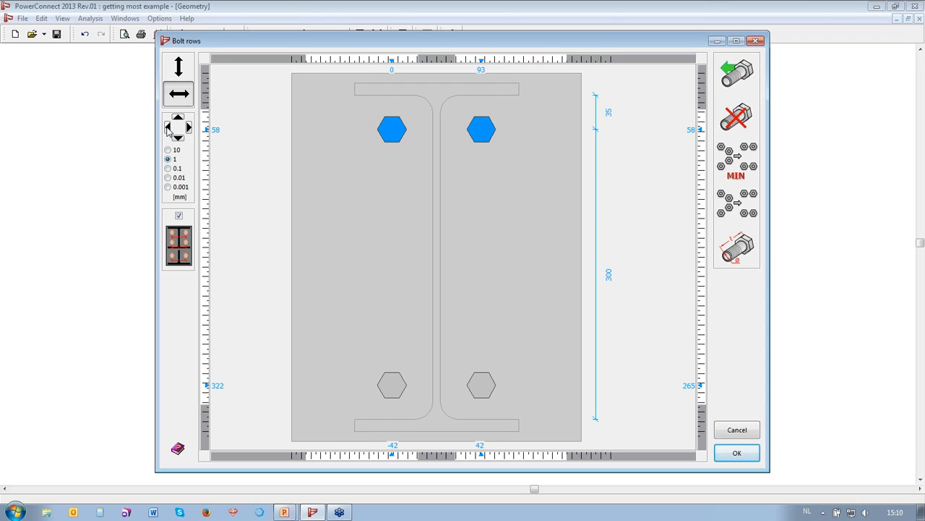
click(731, 455)
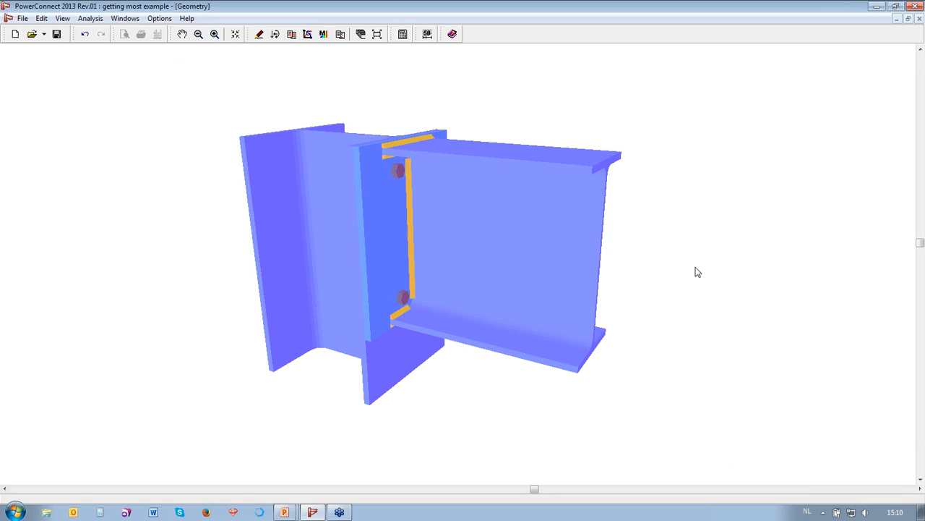
Recalculate the connection with the 93 mm bolt spacing and compare its component resistances with the measures on the presentation's Summary slide.
click(405, 39)
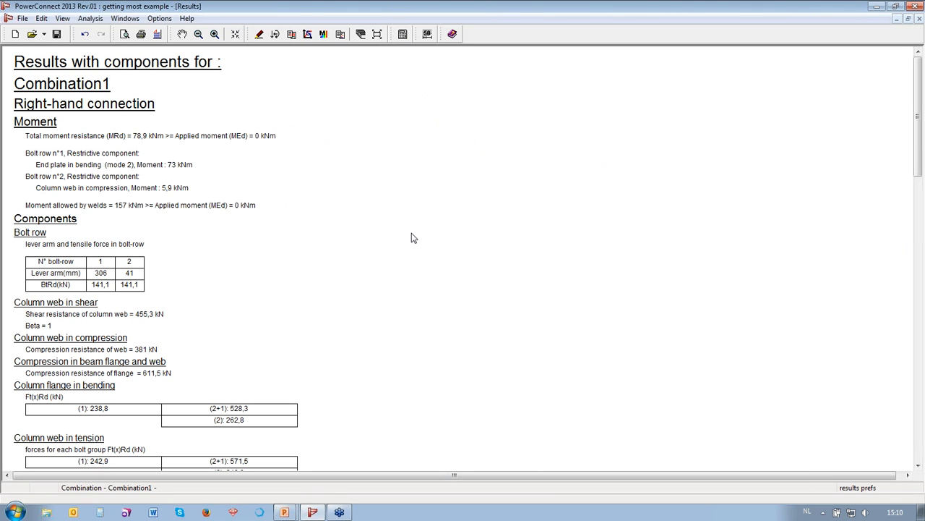
scroll(412, 238, down, 3)
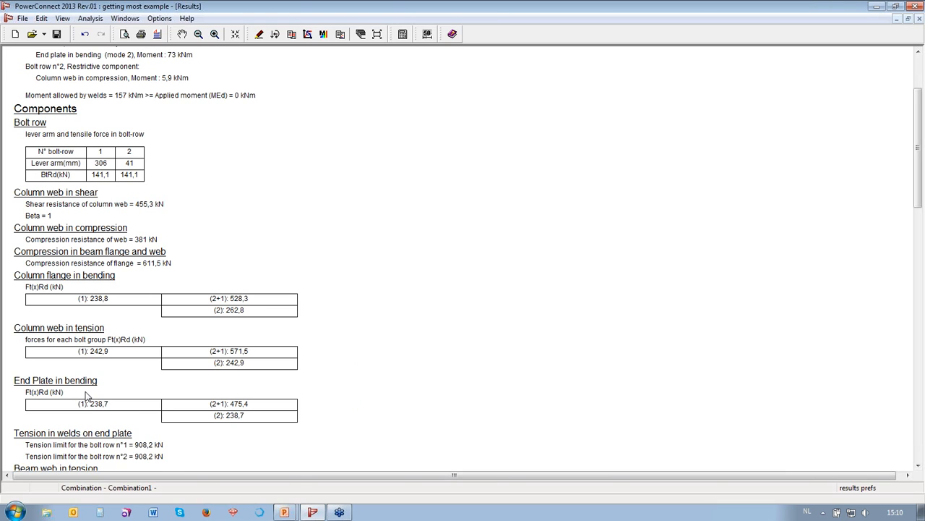
scroll(86, 394, up, 3)
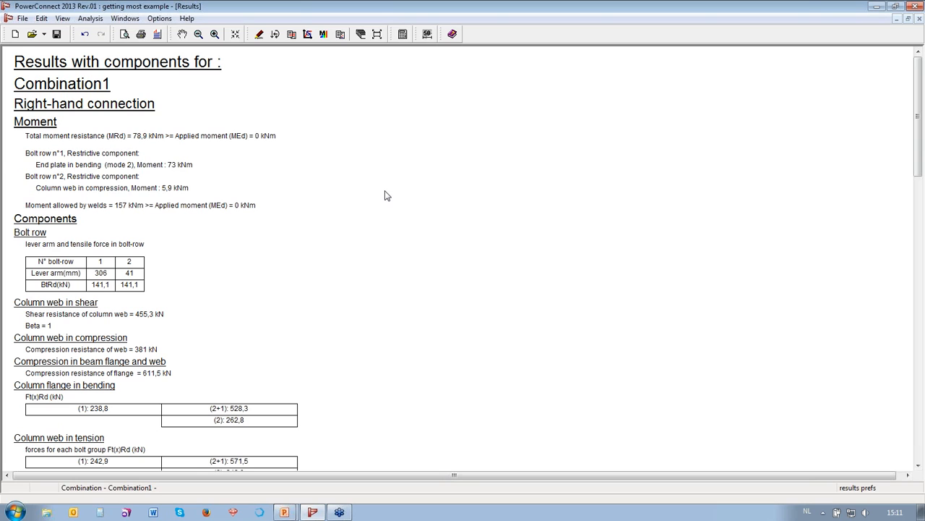
key(alt+Tab)
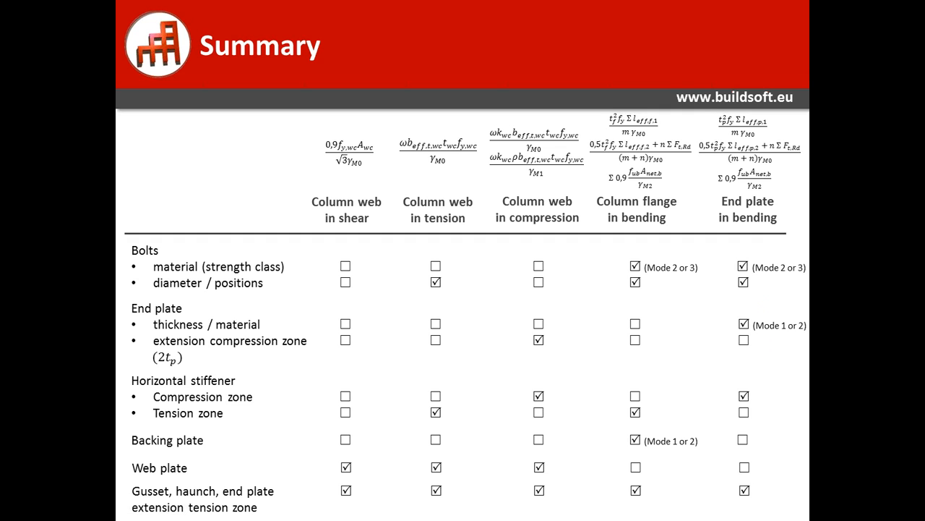
Switch back to PowerConnect, reopen the bolt rows, and add a third row, distributing all rows evenly over the height.
key(alt+Tab)
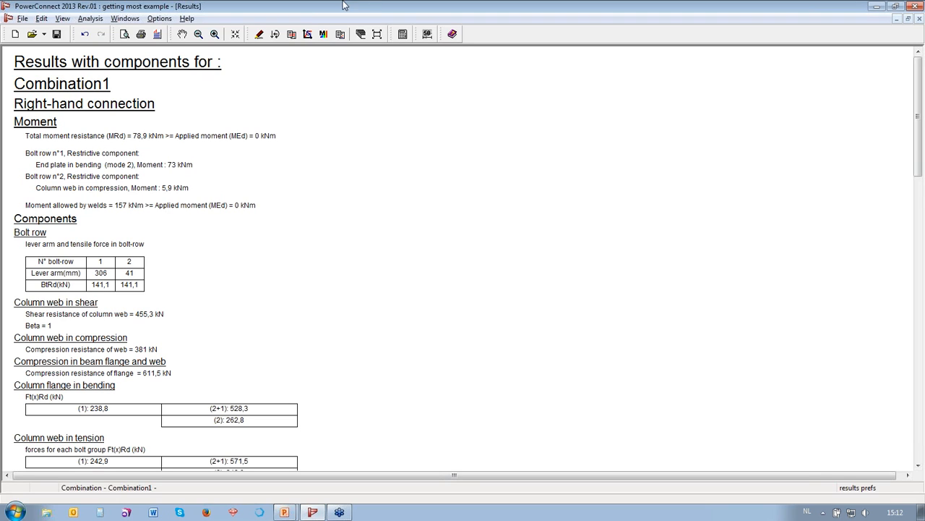
click(259, 34)
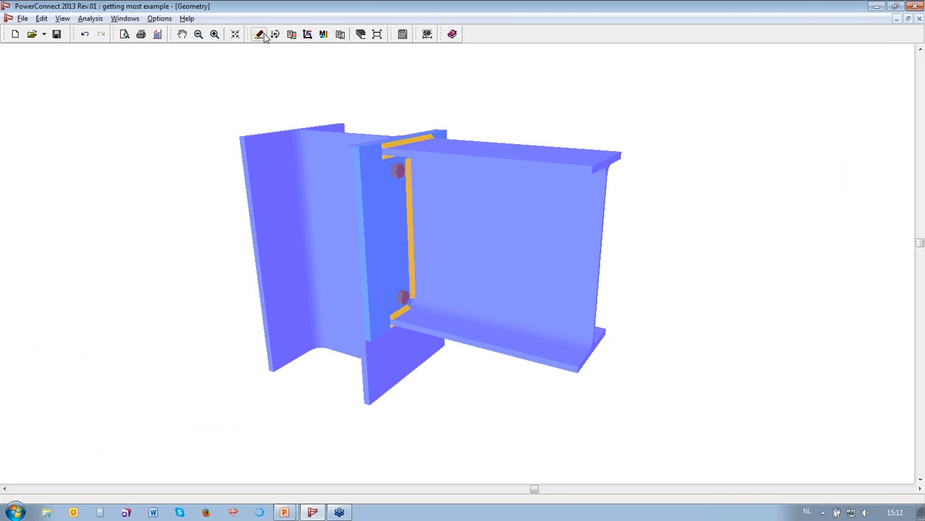
double_click(399, 171)
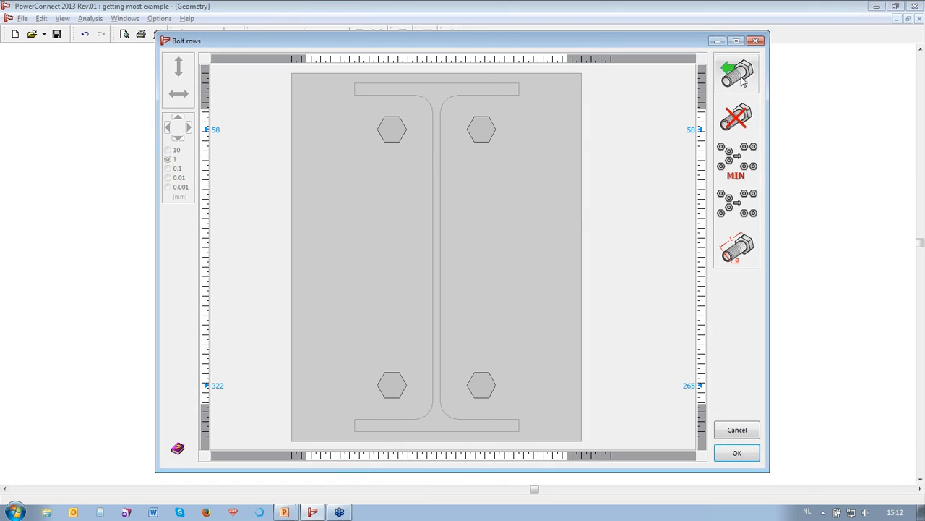
click(752, 212)
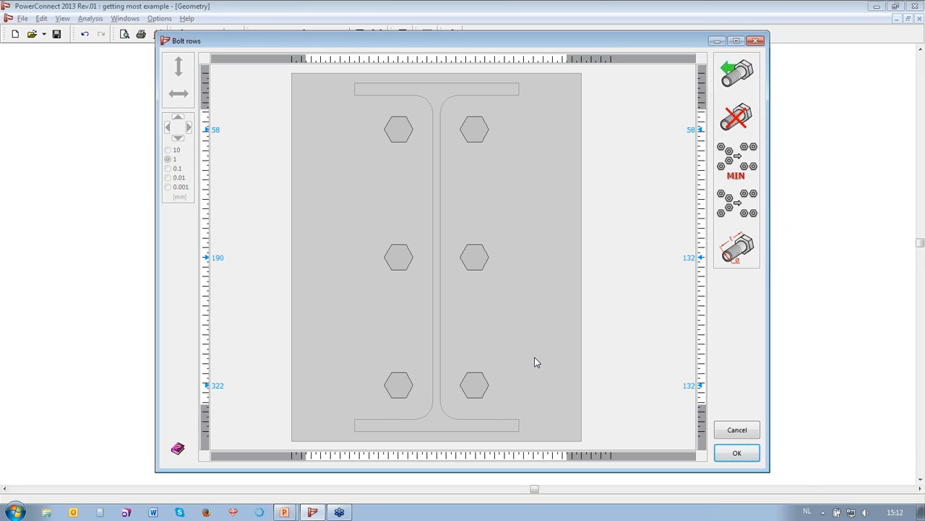
Set the horizontal spacing of all three bolt rows together to 93 mm and recalculate the connection.
click(483, 138)
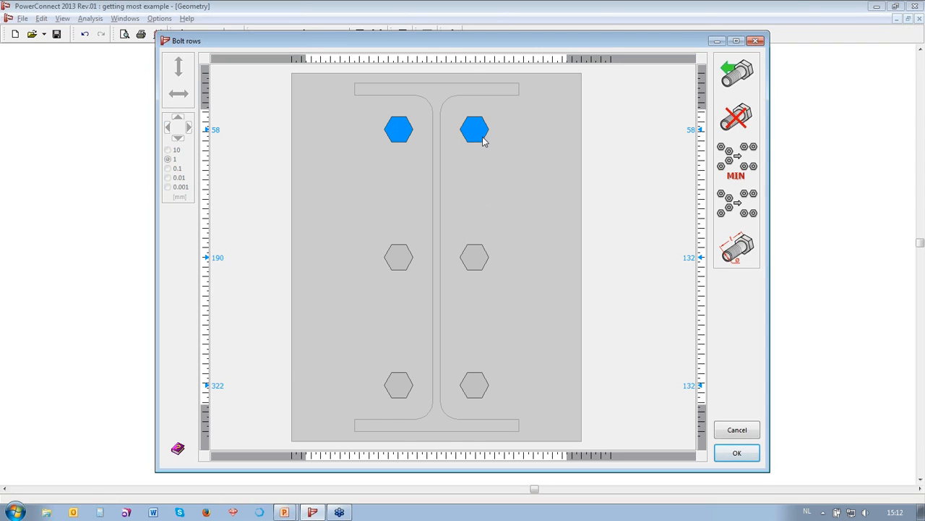
click(178, 215)
click(168, 150)
click(188, 128)
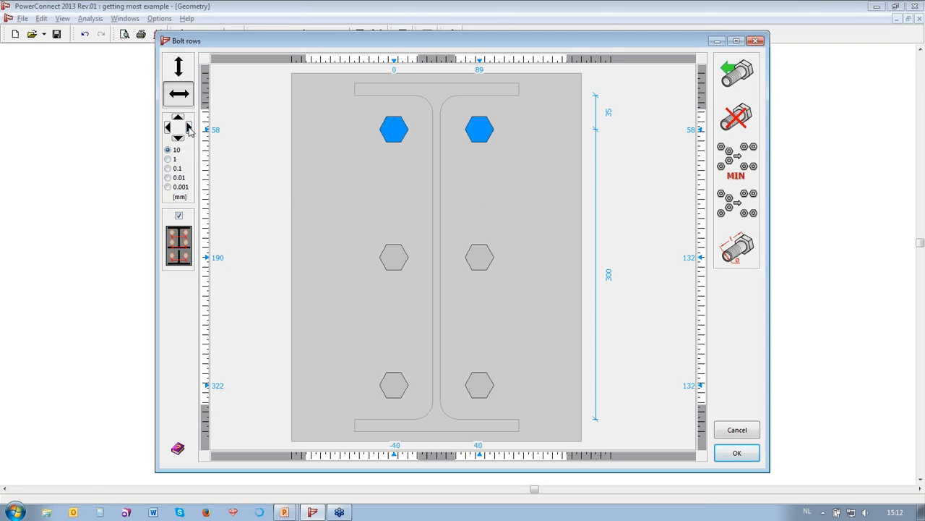
click(168, 159)
click(188, 128)
click(188, 128)
click(188, 128)
click(188, 128)
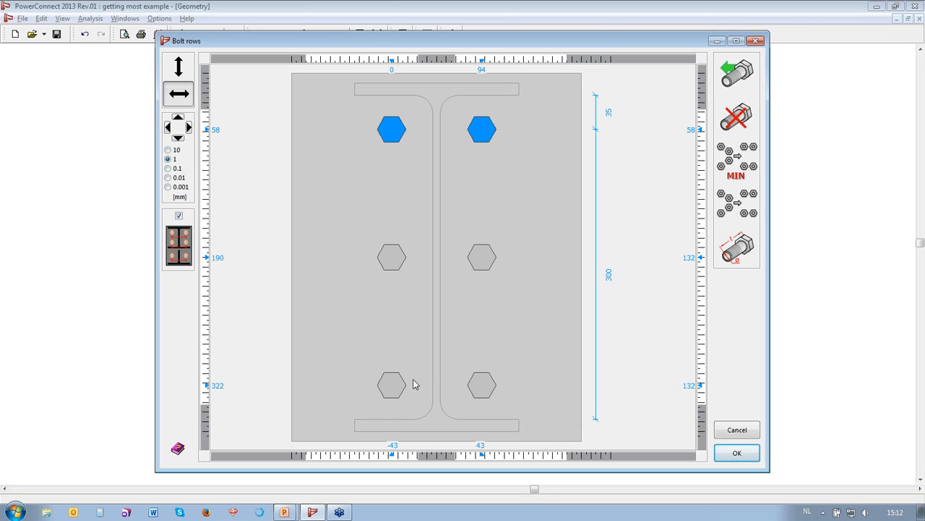
click(169, 128)
click(737, 452)
click(403, 34)
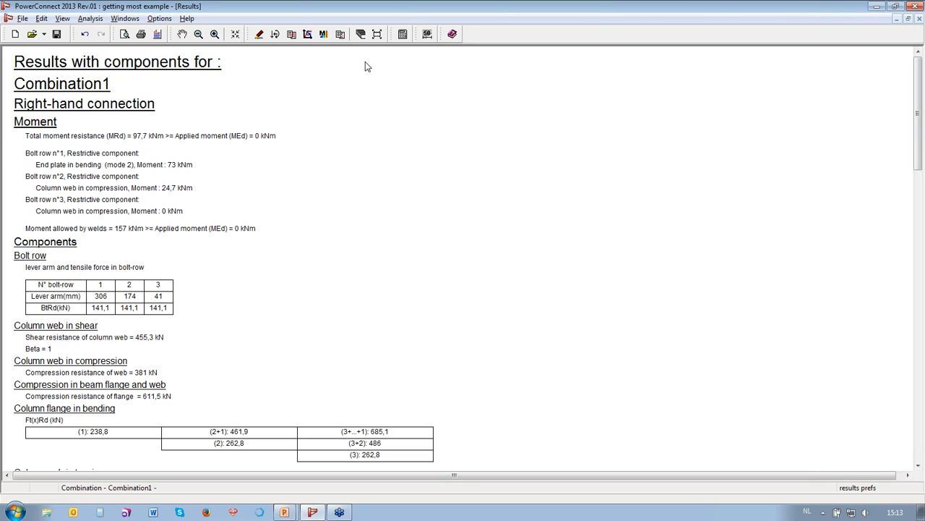
Return to the geometry and add a fourth bolt row, distributing the four rows evenly over the end plate height.
click(259, 34)
double_click(396, 173)
click(737, 74)
click(738, 210)
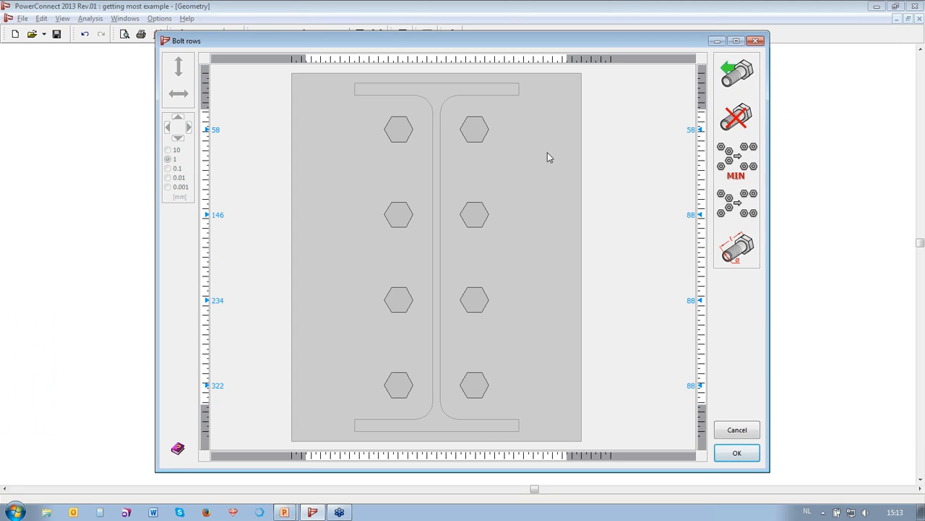
Set the horizontal spacing of all four bolt rows together to 93 mm and recalculate the connection.
click(472, 136)
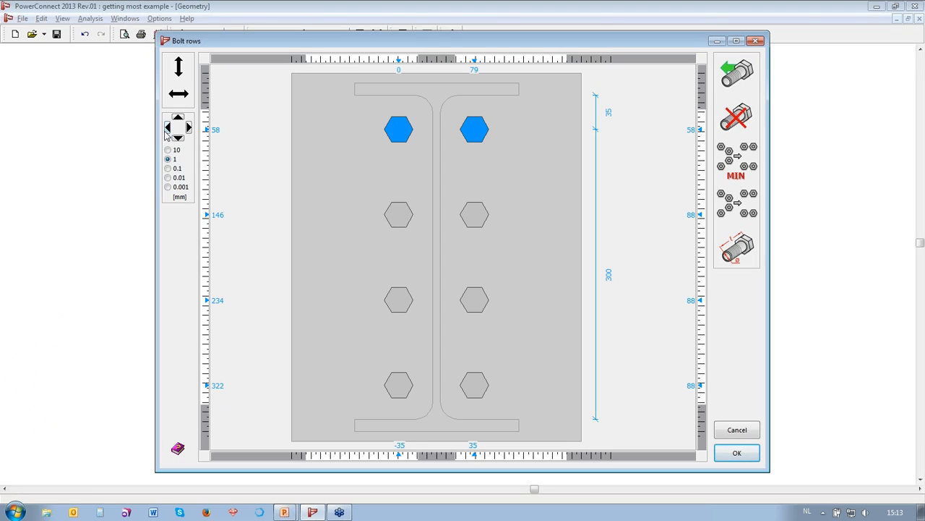
click(178, 93)
click(168, 149)
click(188, 129)
click(189, 129)
click(179, 215)
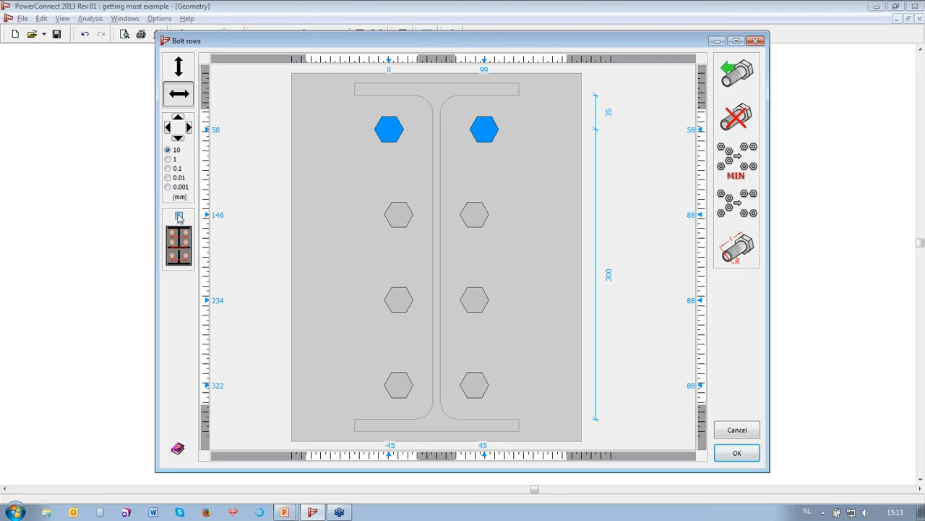
click(189, 129)
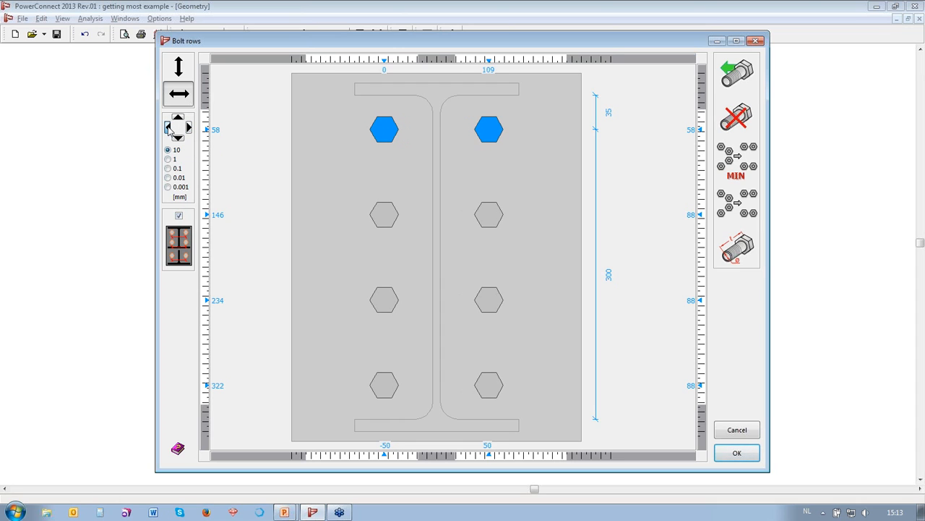
click(168, 127)
click(168, 159)
click(168, 128)
click(168, 128)
click(168, 128)
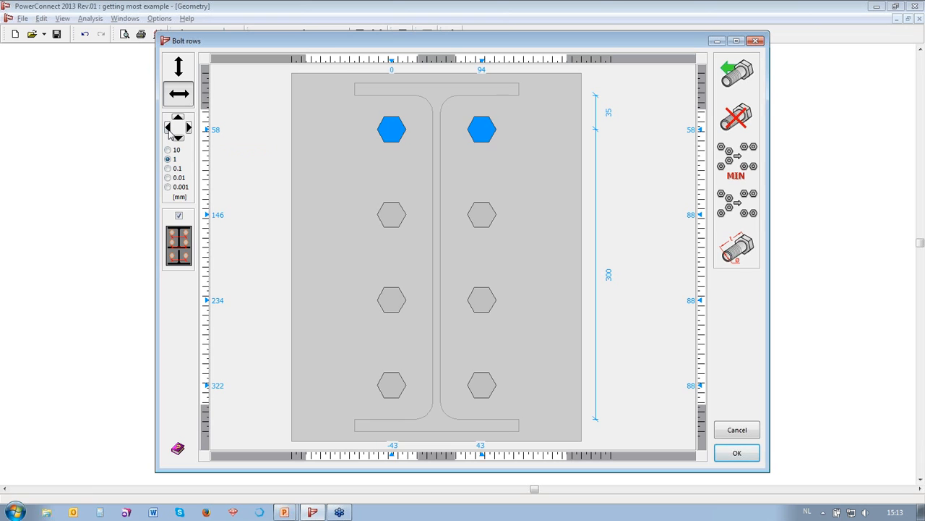
click(741, 452)
click(403, 34)
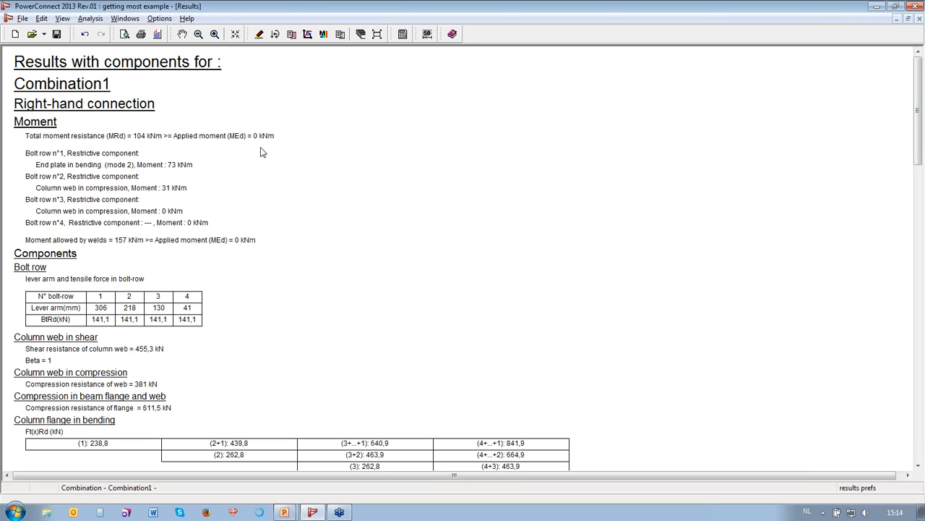
Delete the third bolt row from the top in the geometry and recalculate the connection with the remaining rows.
click(261, 37)
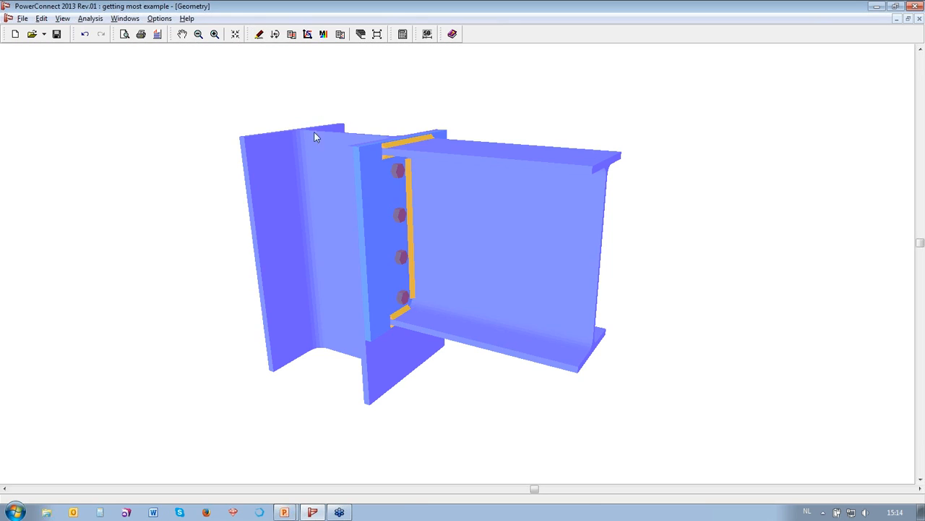
double_click(397, 167)
click(383, 307)
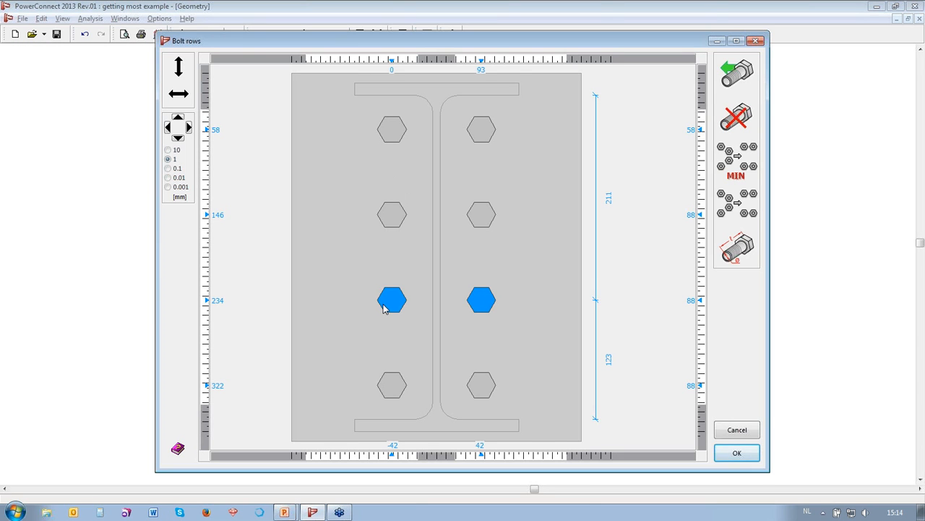
click(755, 120)
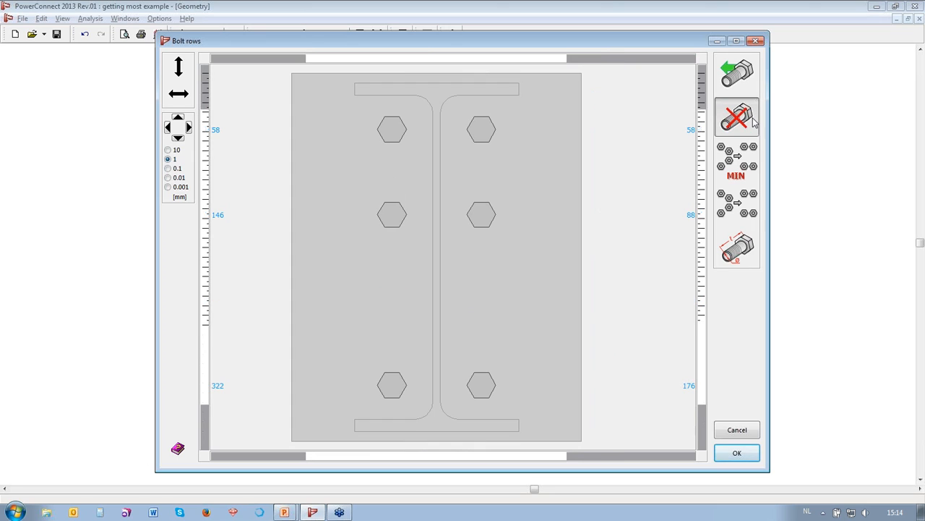
click(735, 454)
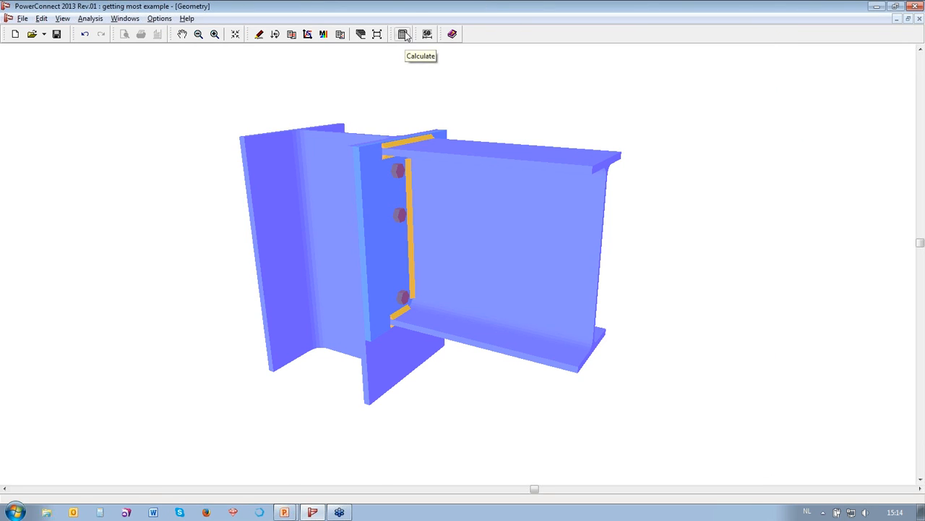
click(403, 35)
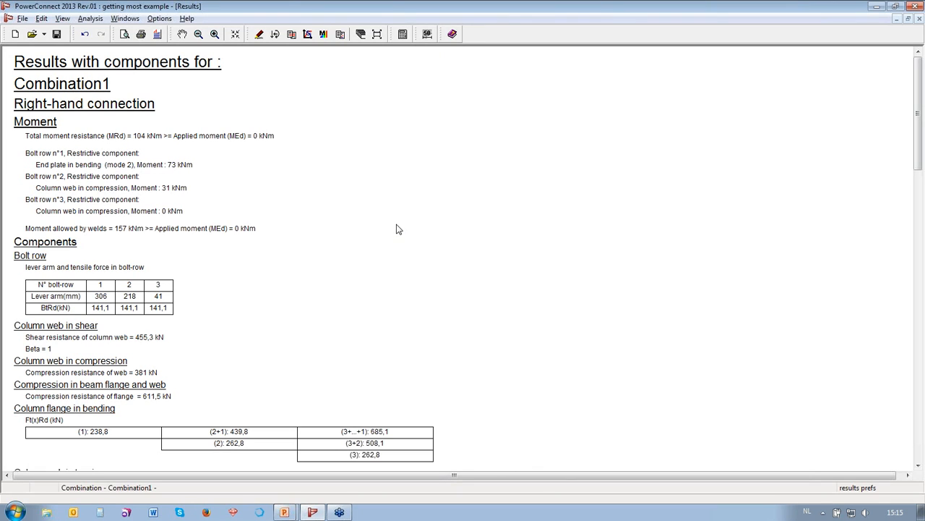
Reopen the bolt rows and rearrange them with the minimum spacing, placing the second row 70 mm below the first.
click(261, 34)
click(400, 183)
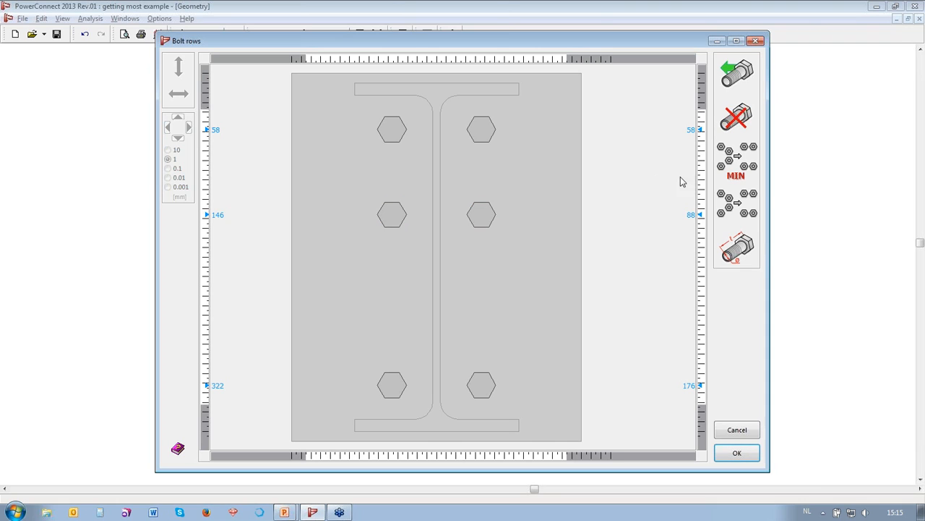
click(734, 165)
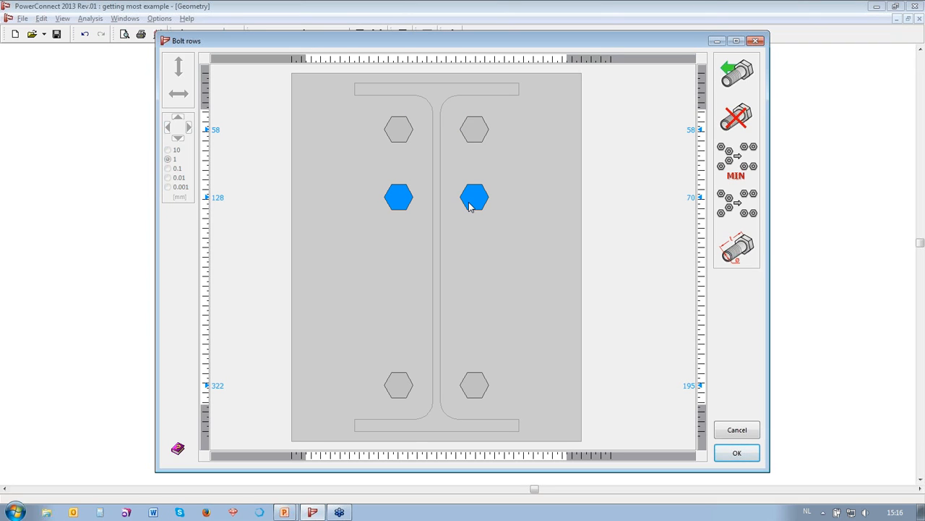
Set the horizontal spacing of all rows in the minimum-spacing layout to 93 mm and recalculate the moment resistance.
click(473, 128)
click(178, 93)
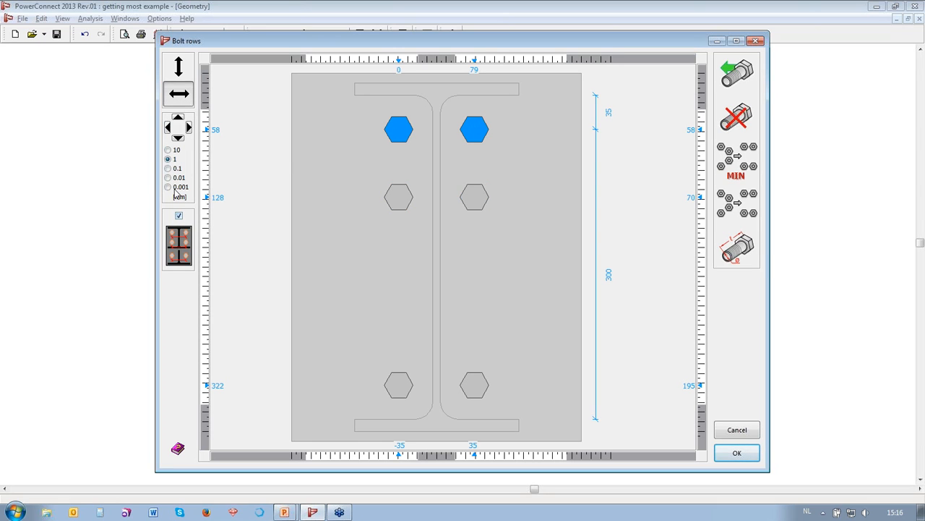
click(168, 150)
click(189, 128)
click(189, 128)
click(168, 159)
click(167, 128)
click(167, 128)
click(167, 128)
click(167, 128)
click(167, 128)
click(167, 128)
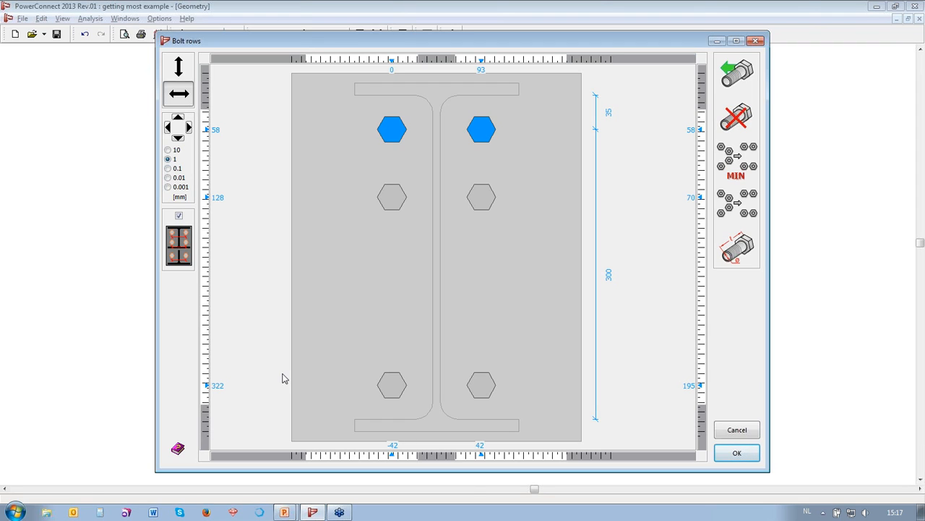
click(758, 460)
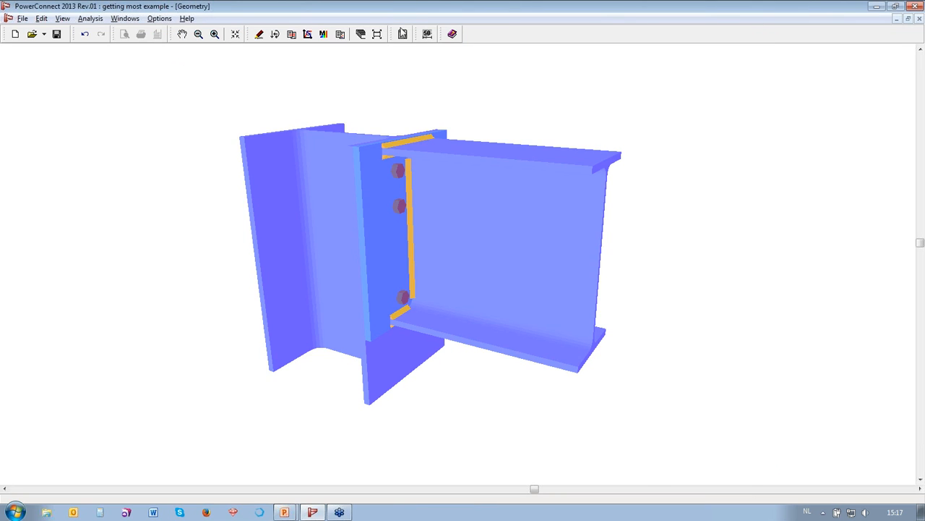
click(402, 34)
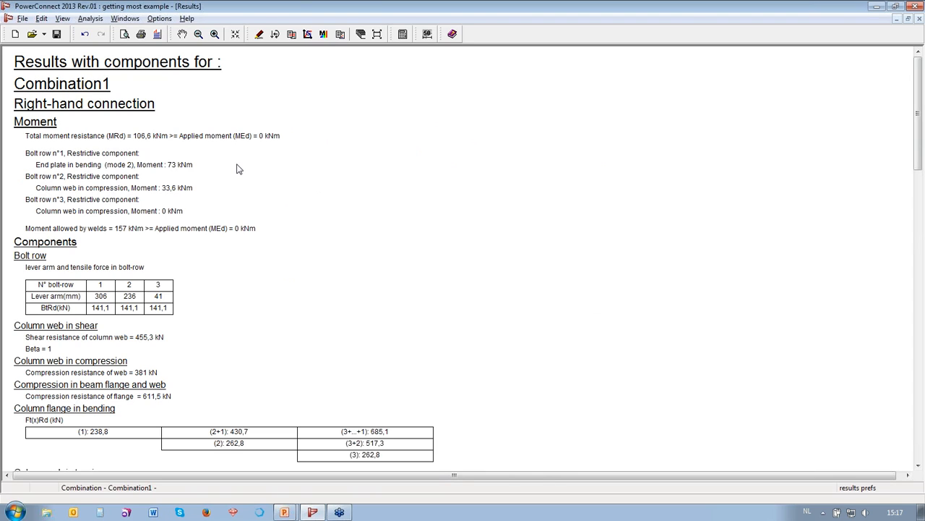
Reopen the bolt properties from the geometry and change the bolt class to 10.9.
click(259, 34)
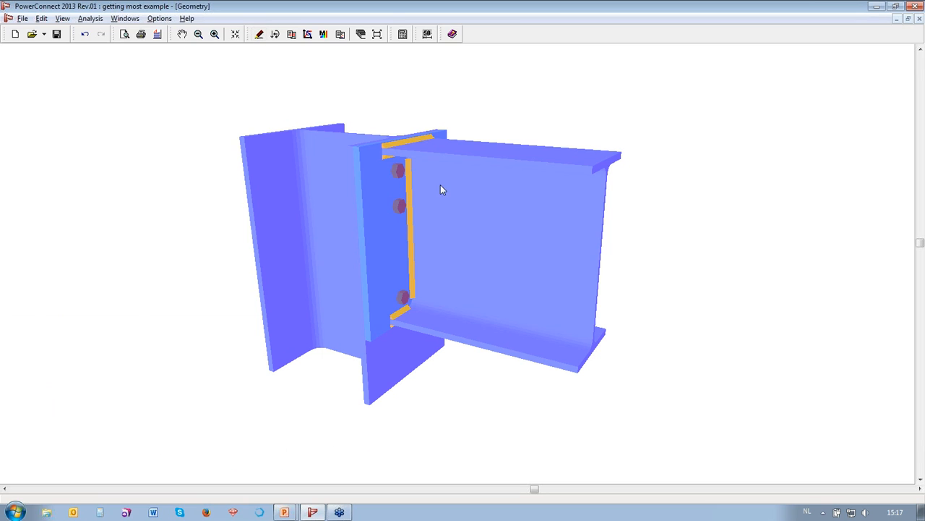
double_click(402, 174)
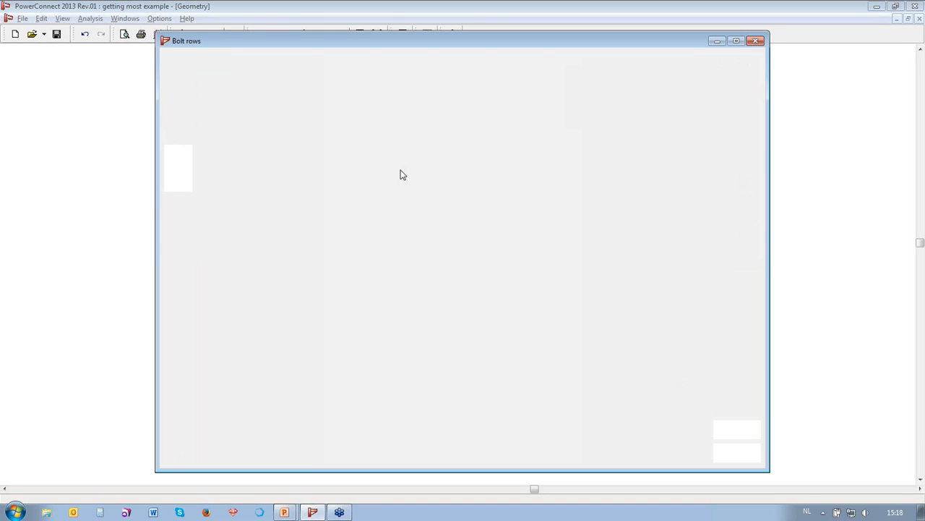
click(746, 250)
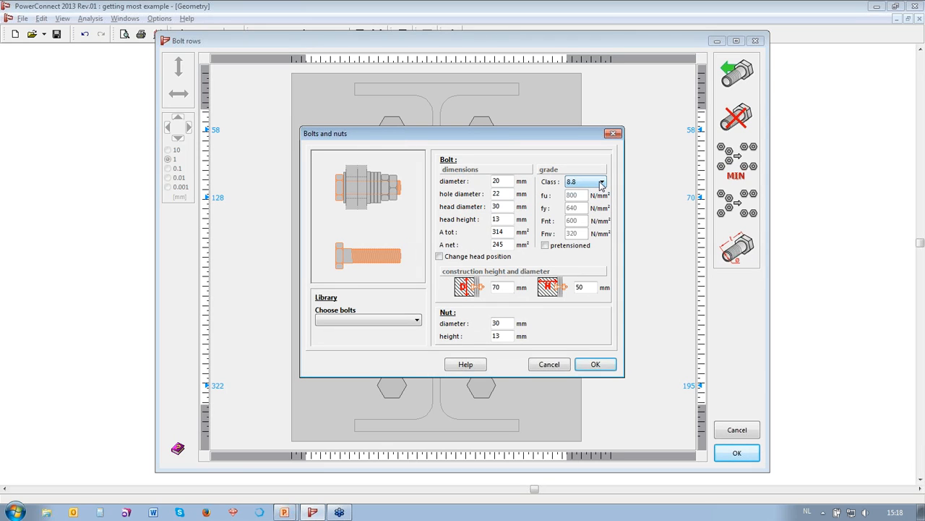
click(601, 183)
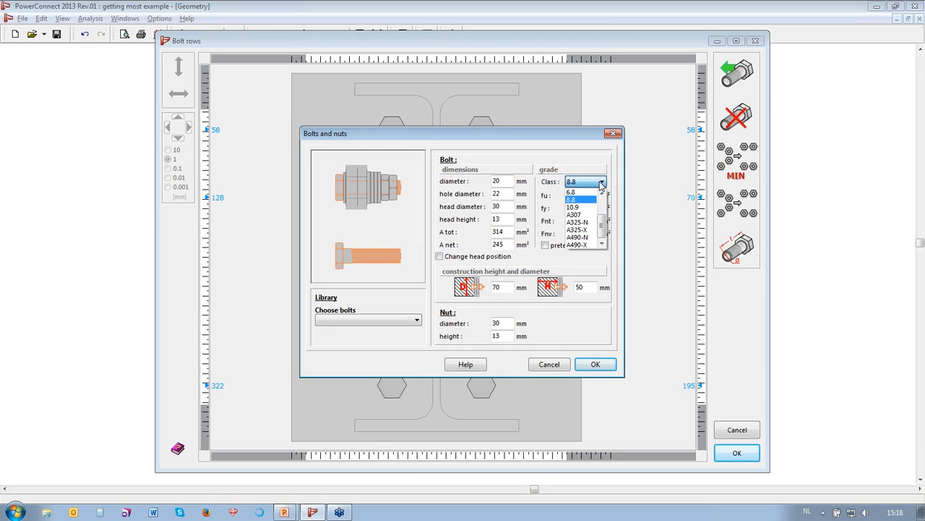
click(589, 206)
click(597, 364)
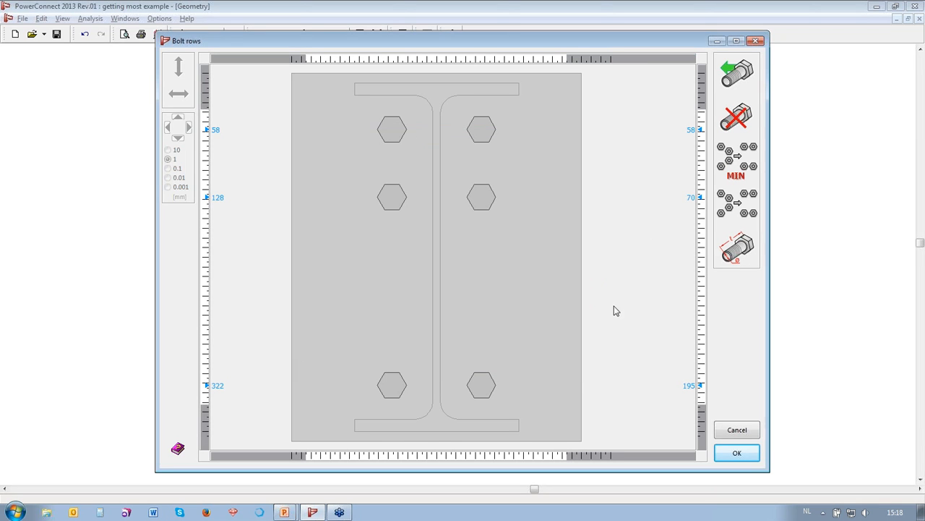
click(756, 454)
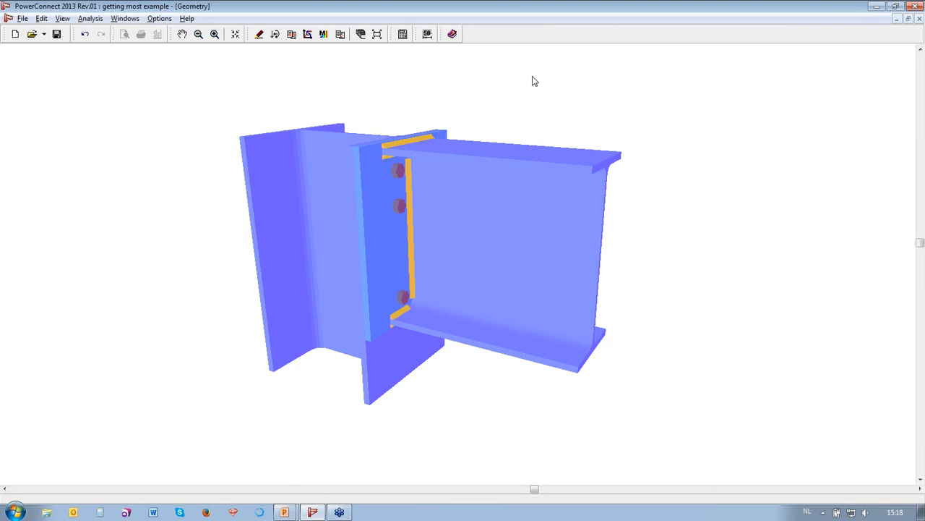
Recalculate the connection with the class 10.9 bolts and review the restrictive components and the component resistances.
click(404, 37)
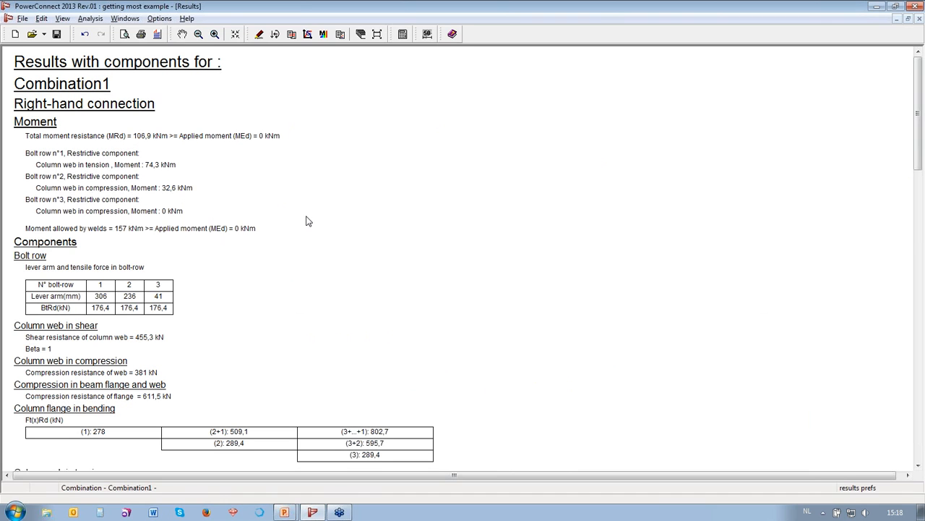
scroll(306, 220, down, 3)
scroll(306, 221, down, 1)
scroll(306, 221, up, 2)
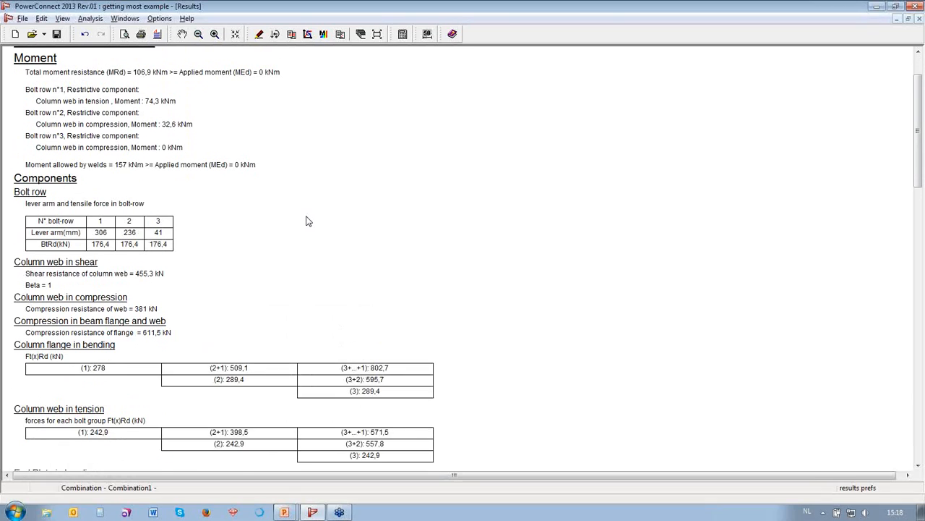
scroll(306, 220, up, 1)
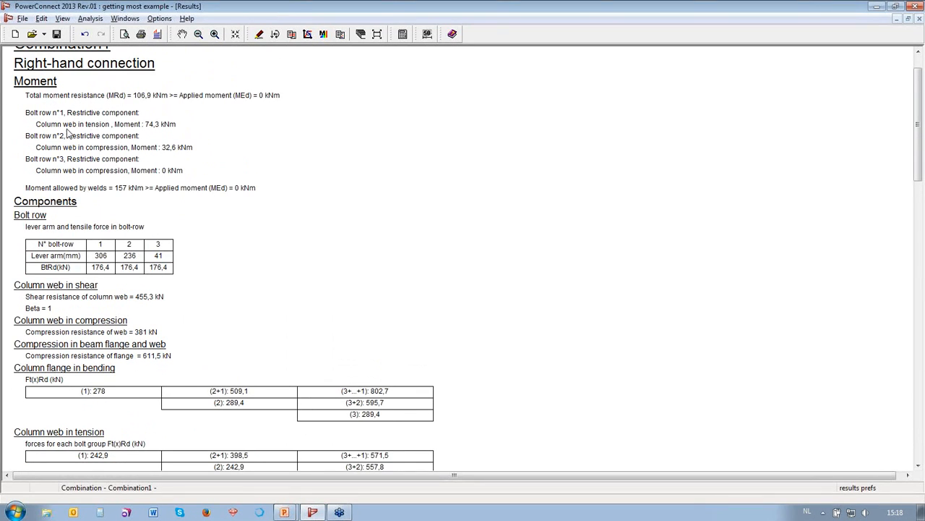
scroll(224, 213, down, 3)
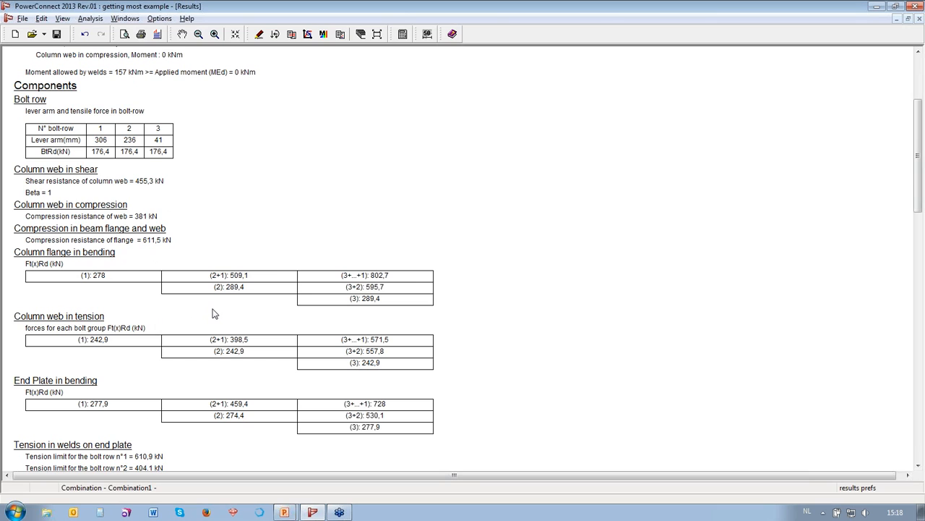
Increase the horizontal spacing of all bolt rows to 96 mm and recalculate the connection to review the component resistances.
click(258, 36)
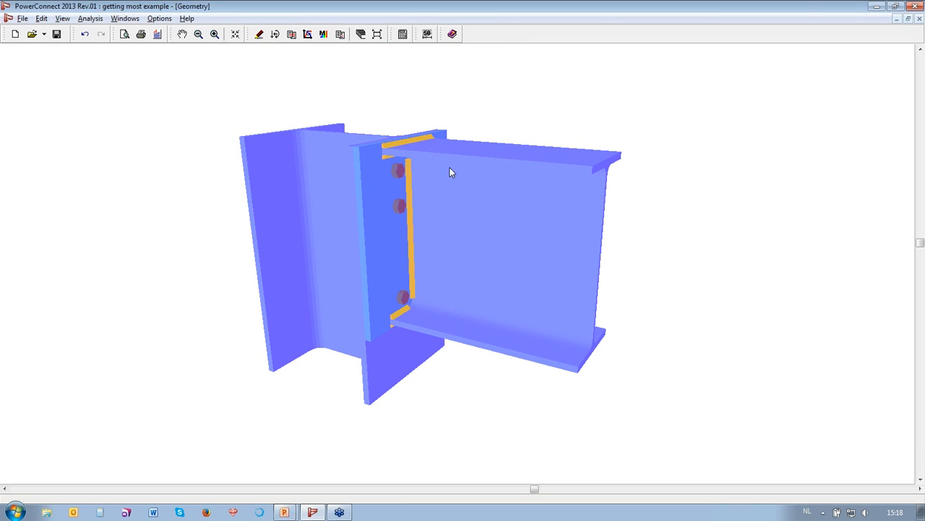
double_click(399, 176)
click(482, 128)
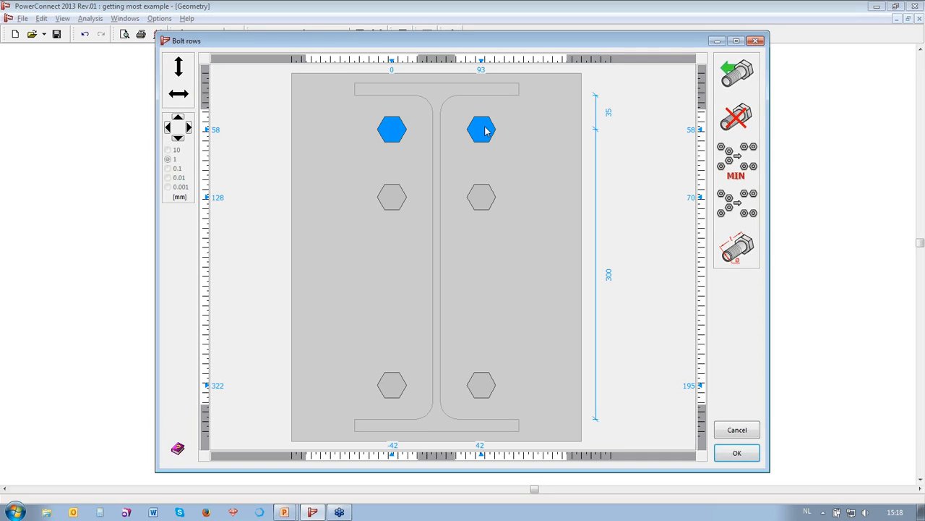
click(180, 97)
click(178, 215)
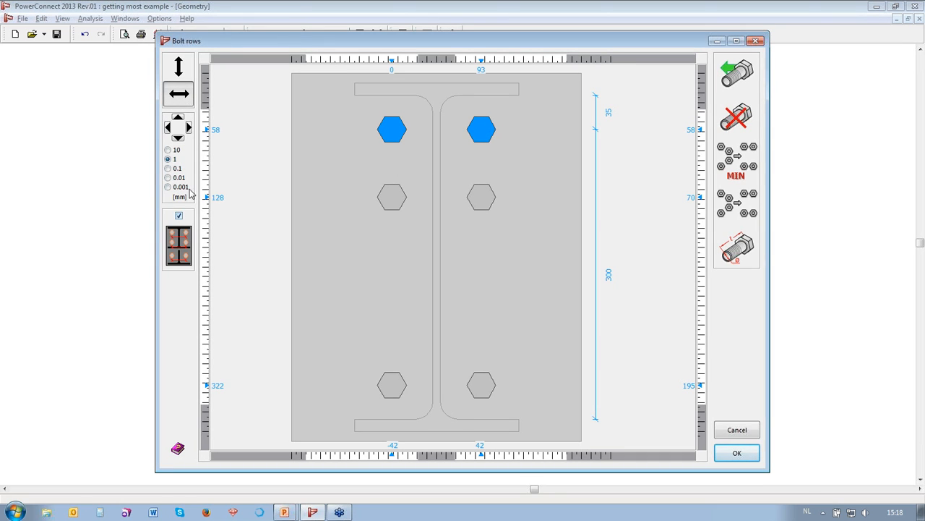
click(189, 128)
click(189, 127)
click(188, 127)
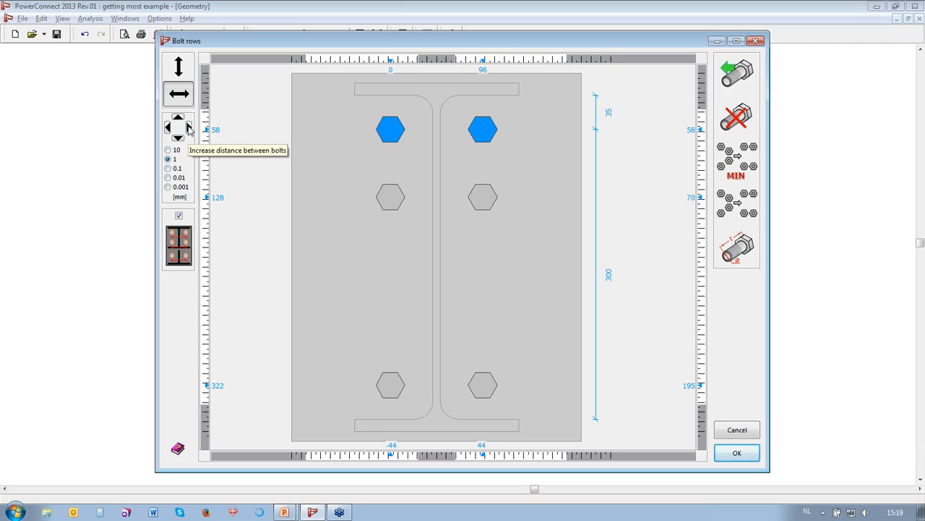
click(739, 453)
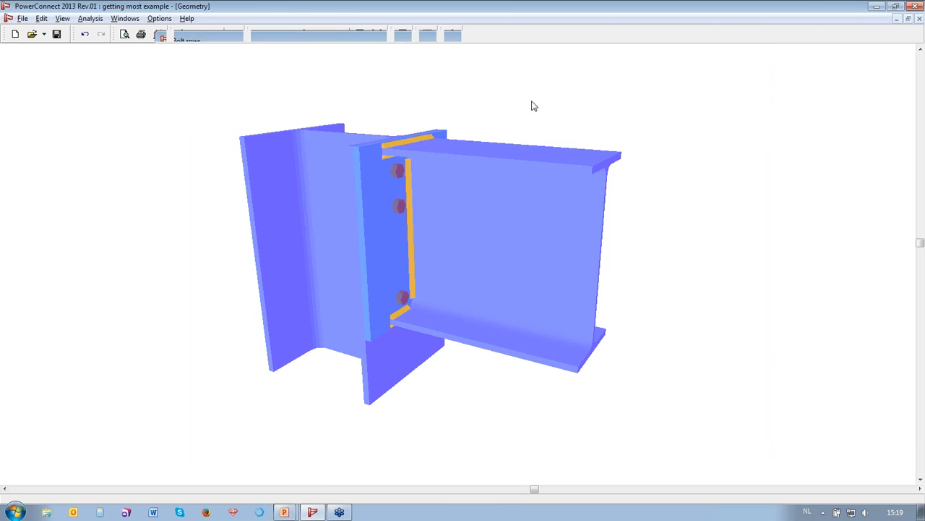
click(410, 34)
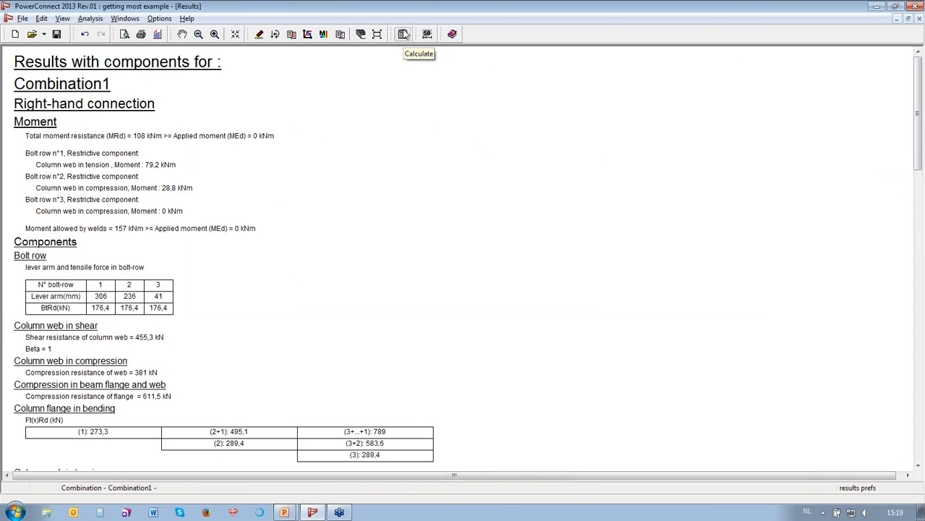
scroll(427, 262, down, 1)
scroll(427, 262, down, 3)
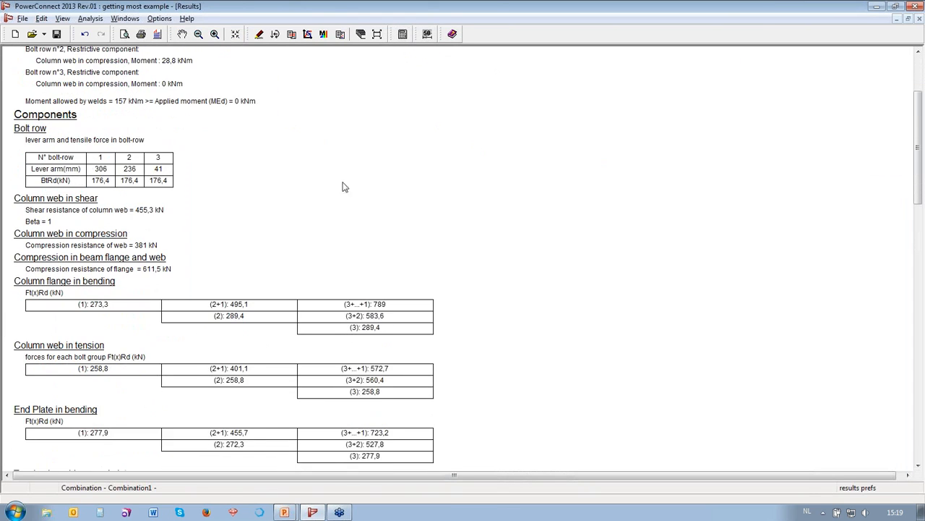
Increase the horizontal spacing of all bolt rows to 98 mm and recalculate the moment and component resistances.
click(259, 36)
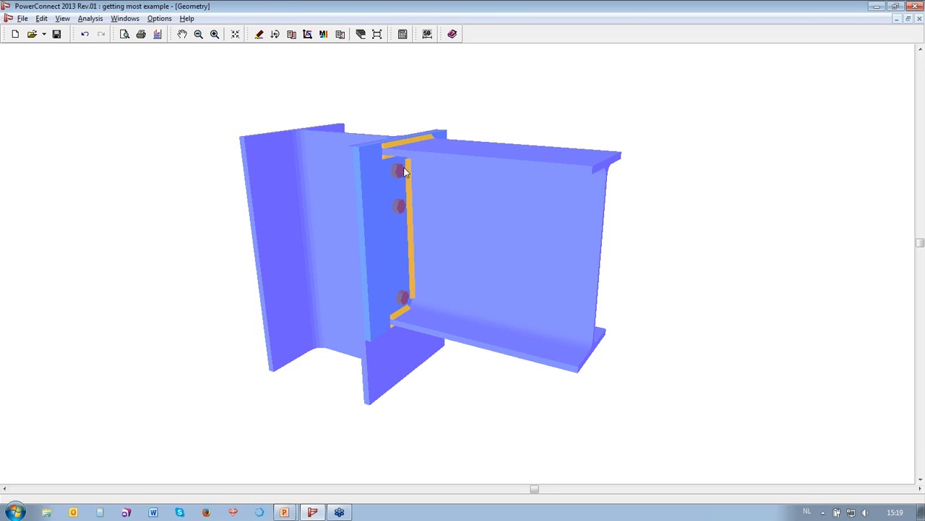
double_click(399, 174)
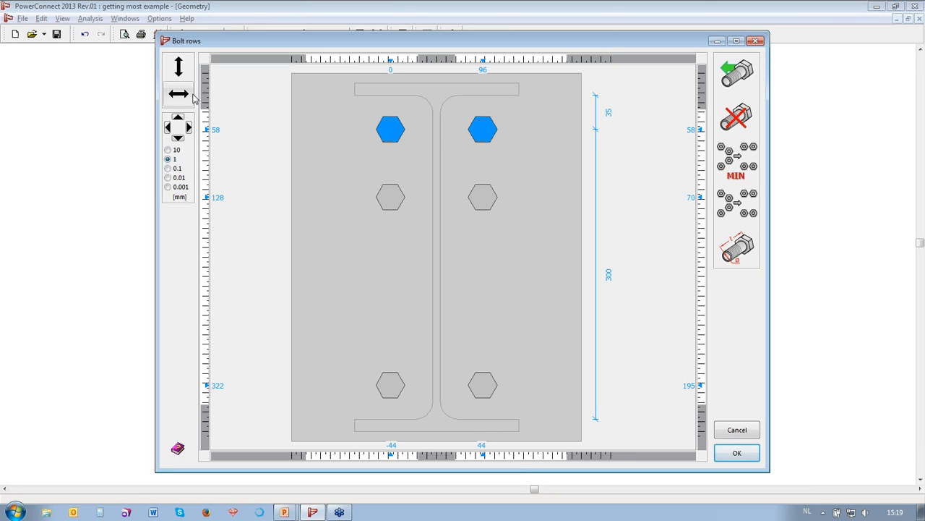
click(178, 215)
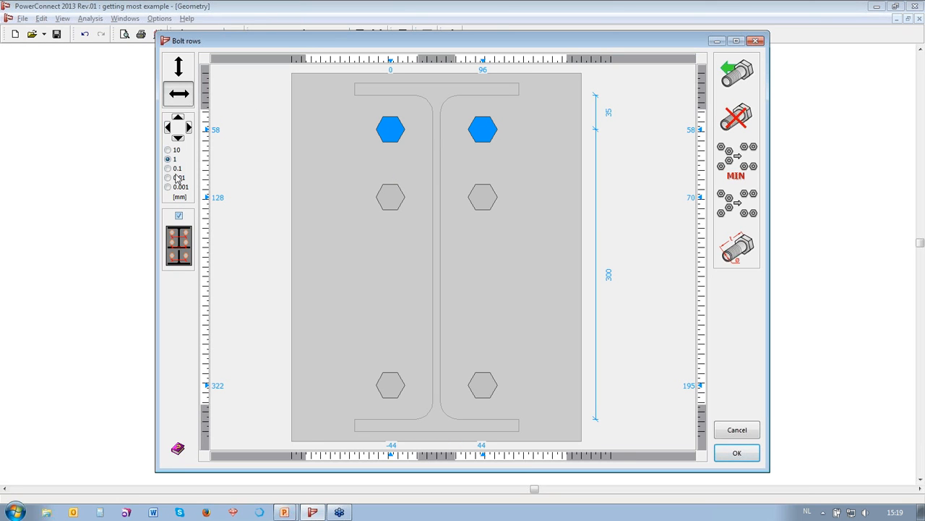
click(189, 128)
click(189, 128)
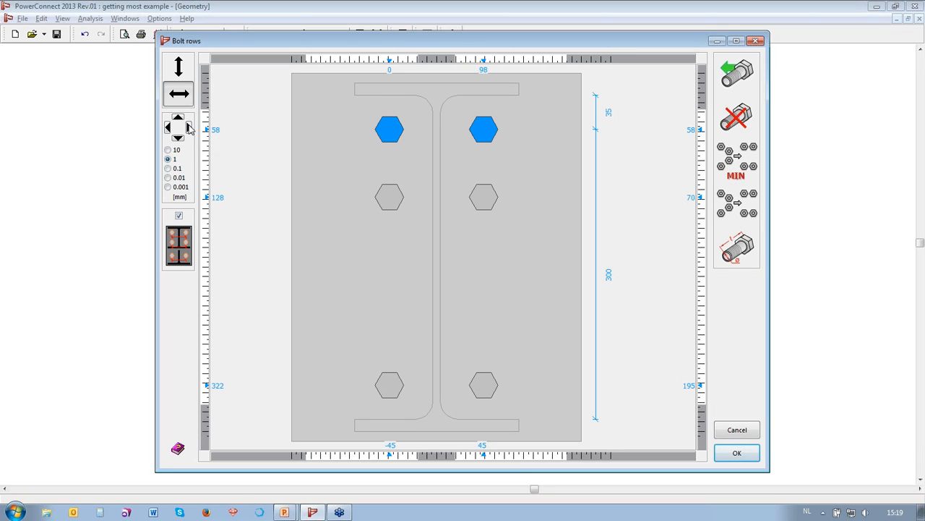
click(740, 454)
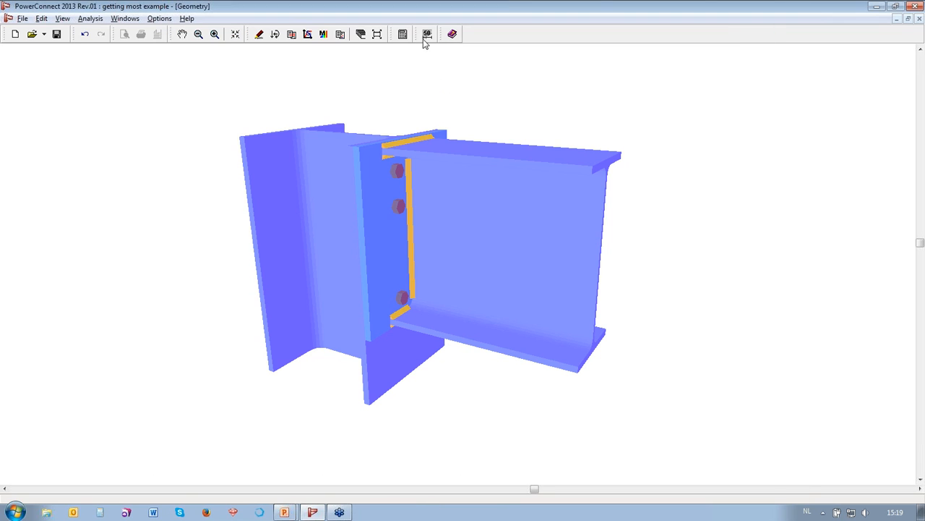
click(397, 36)
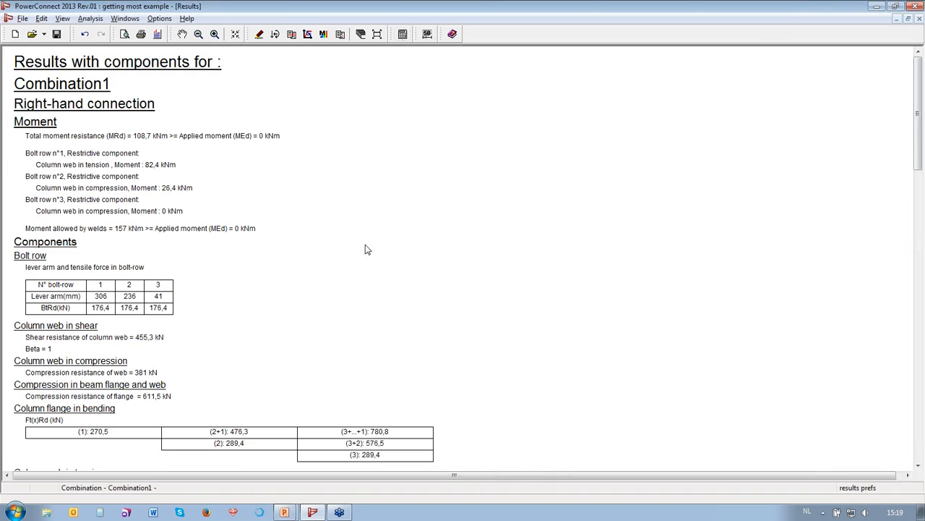
scroll(366, 249, down, 3)
scroll(366, 249, down, 3)
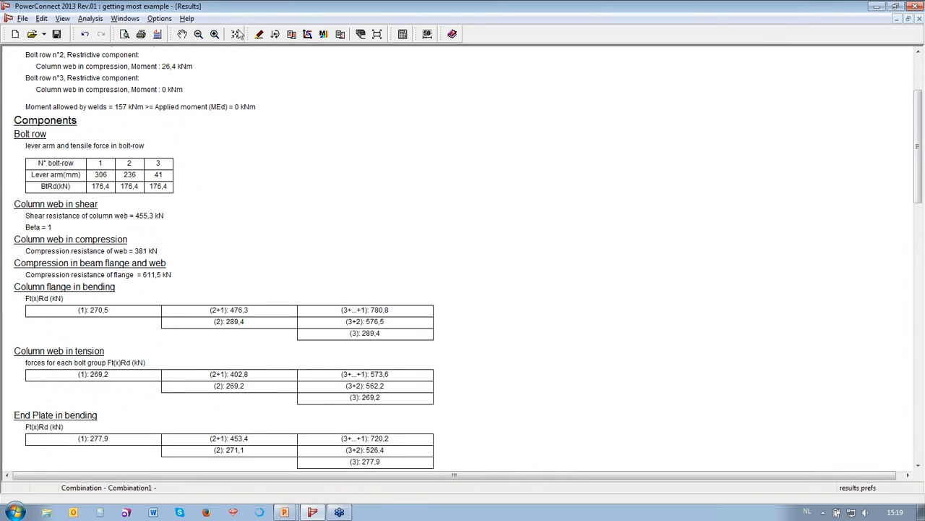
Reopen the bolt rows and set the horizontal spacing of all rows to 99 mm.
click(258, 36)
double_click(399, 176)
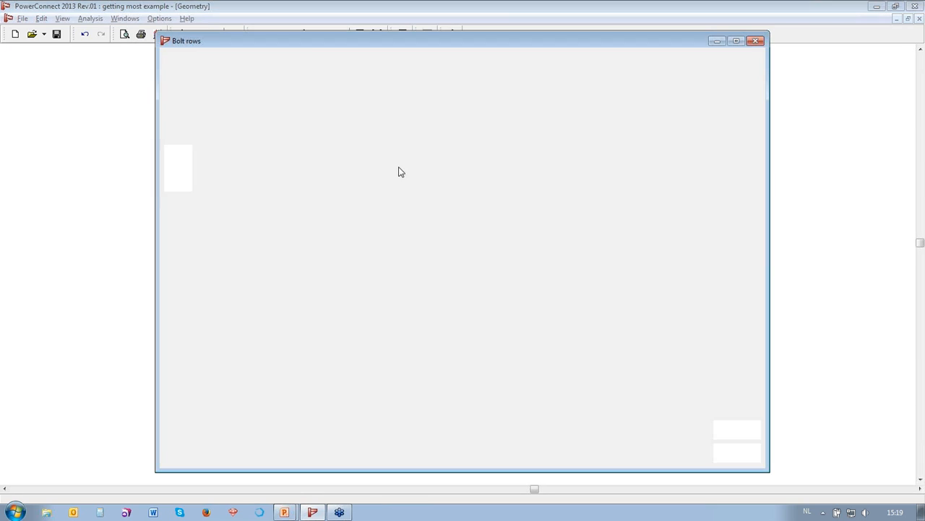
click(482, 135)
click(185, 102)
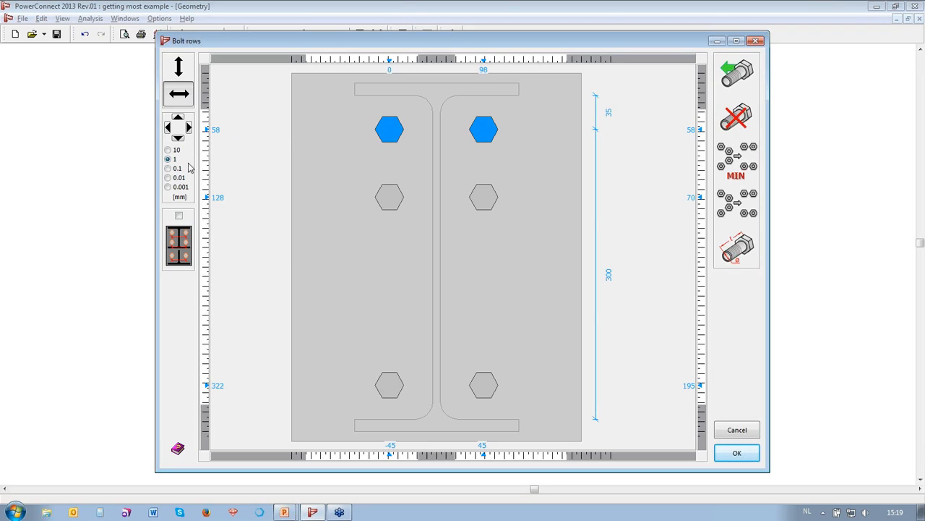
click(178, 216)
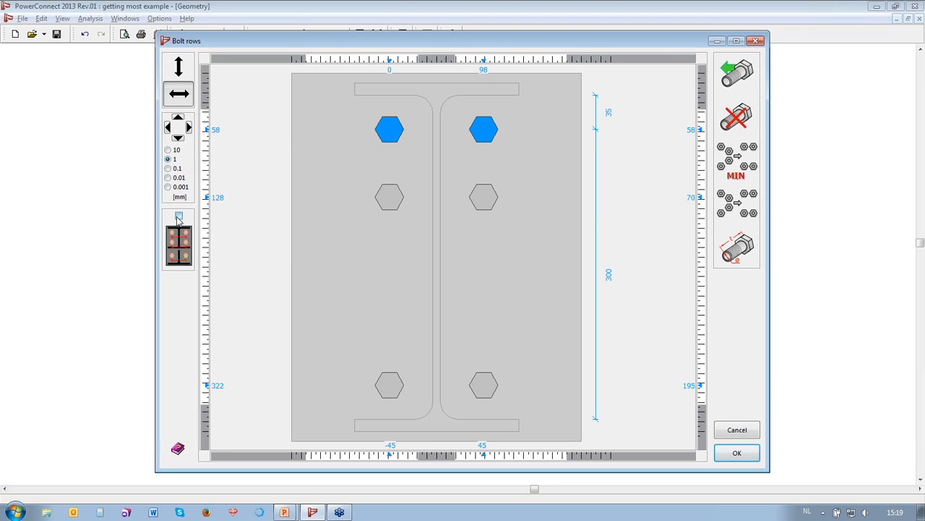
click(189, 128)
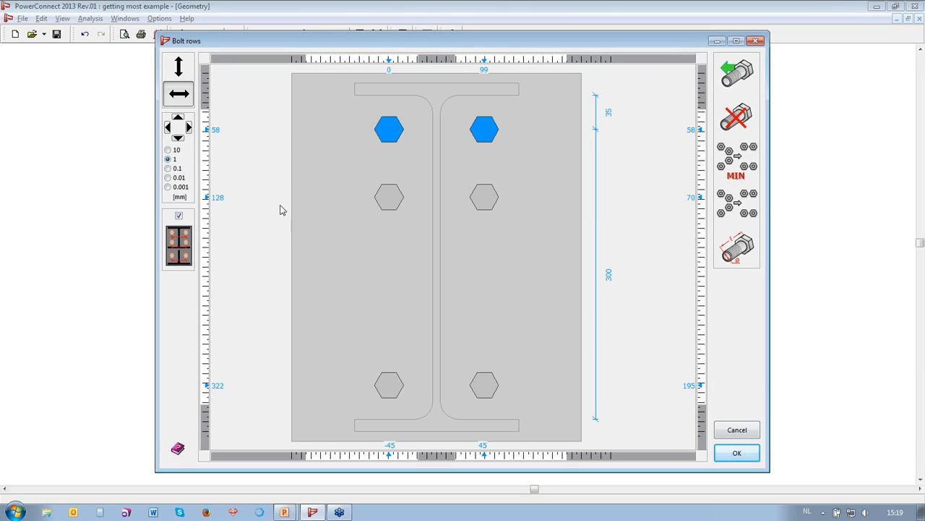
click(738, 453)
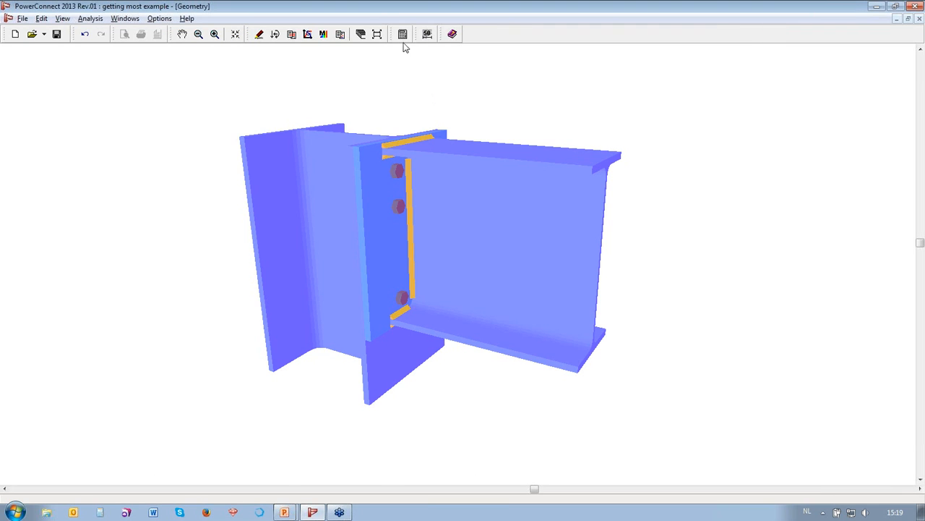
Recalculate the connection and consult the presentation's Summary slide for measures that improve the restrictive components.
click(402, 34)
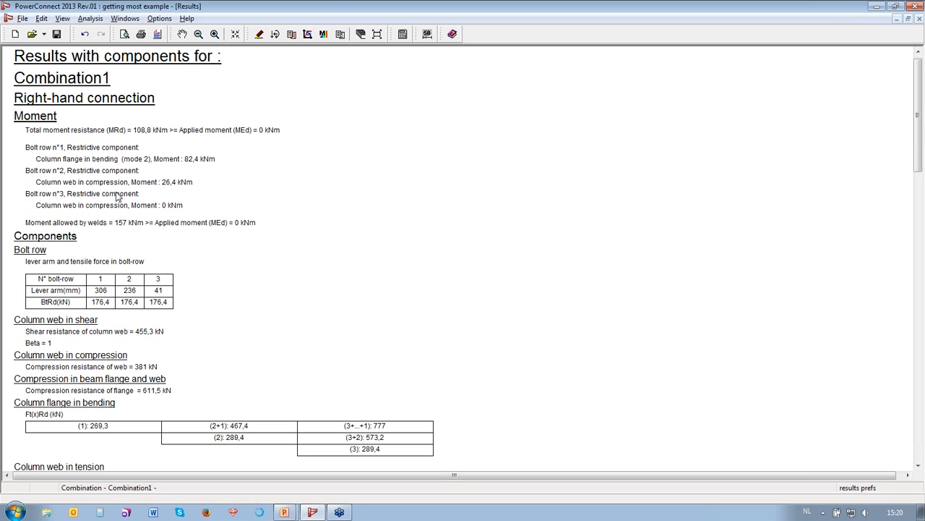
key(alt+Tab)
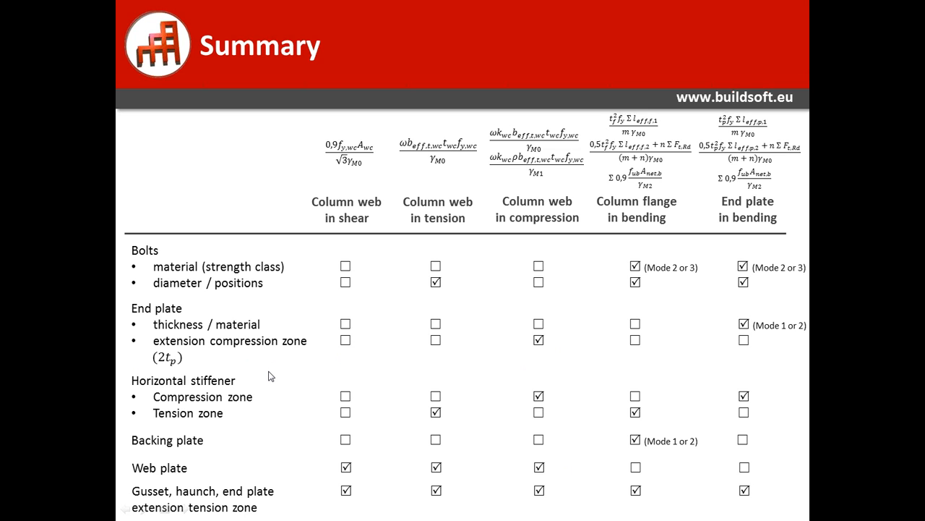
key(alt+Tab)
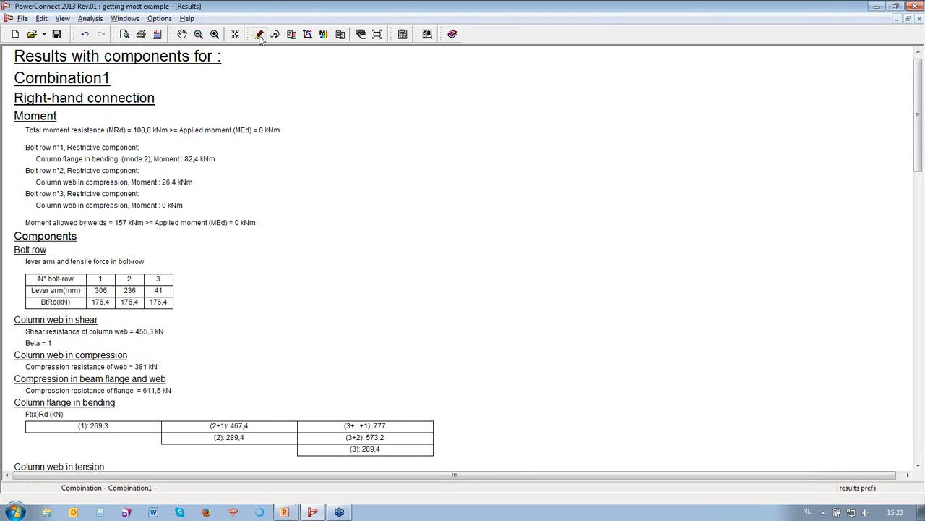
Return to the geometry and open the end plate's dimensions and position settings.
click(259, 34)
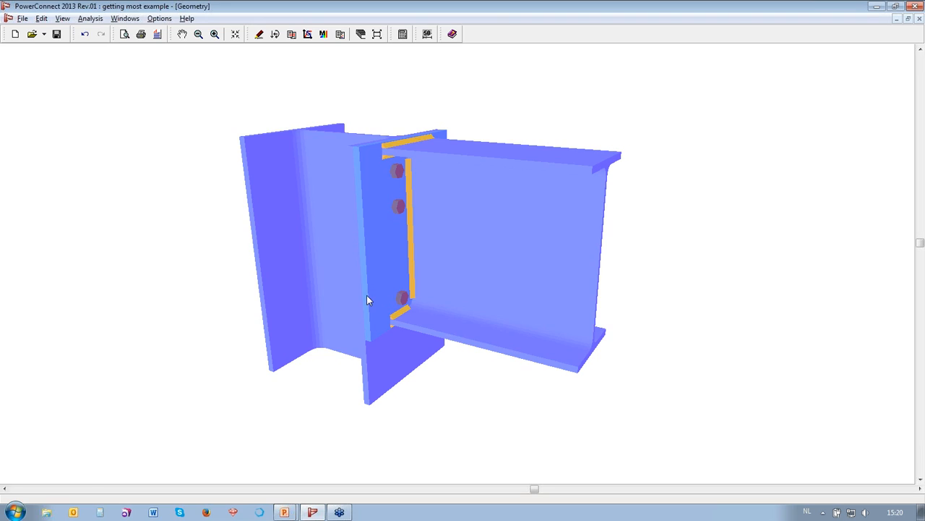
double_click(366, 296)
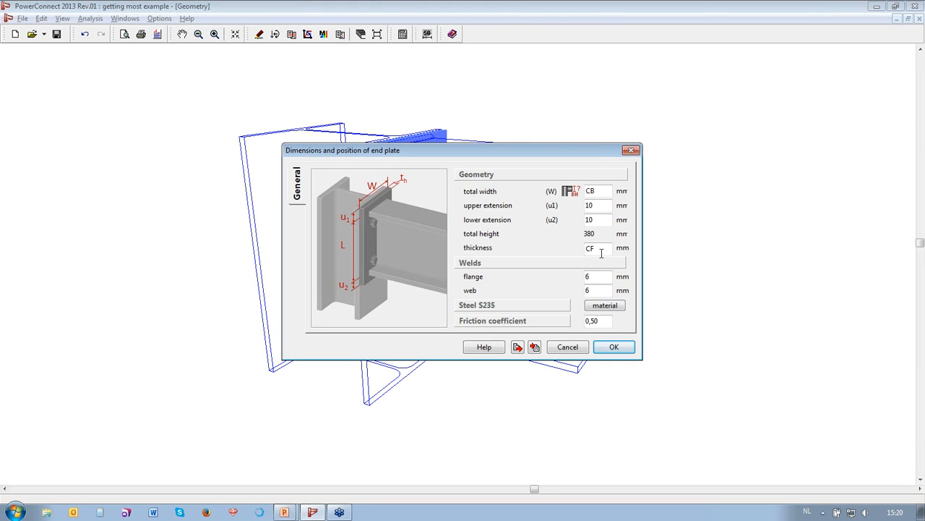
drag(603, 249, 585, 249)
text(30)
drag(597, 248, 578, 250)
text(CF)
Set the end plate's lower extension (u2) to 30 mm and recalculate the moment resistance.
drag(608, 222, 577, 223)
text(30)
click(634, 350)
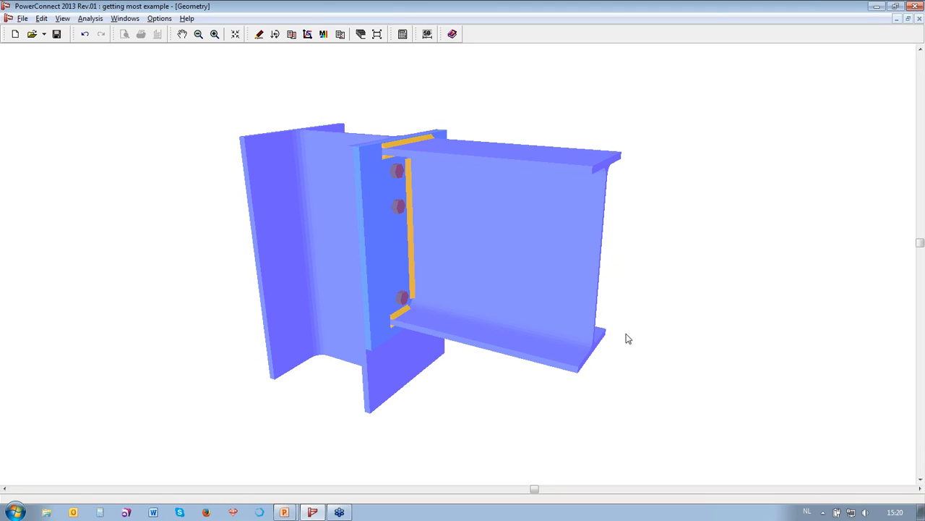
click(403, 34)
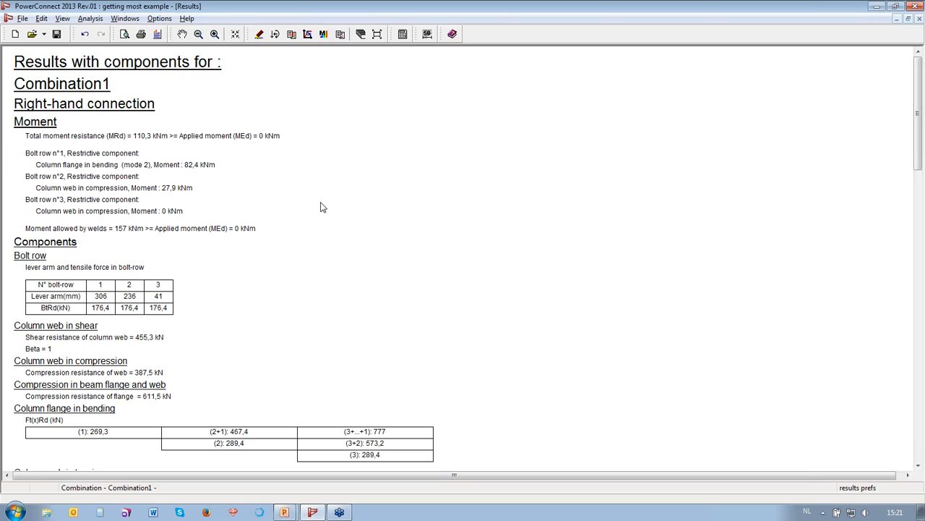
Reopen the end plate from the geometry and set its upper extension (u1) to 75 mm.
click(258, 34)
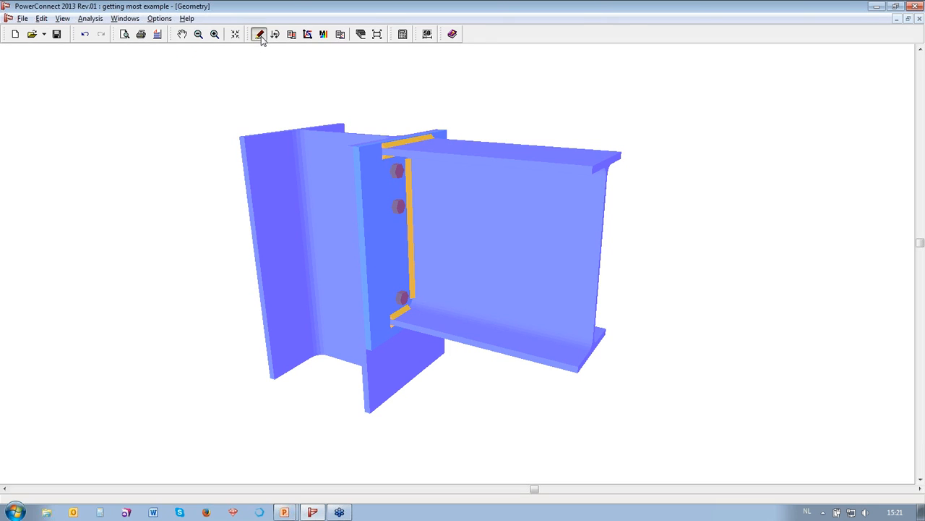
double_click(362, 192)
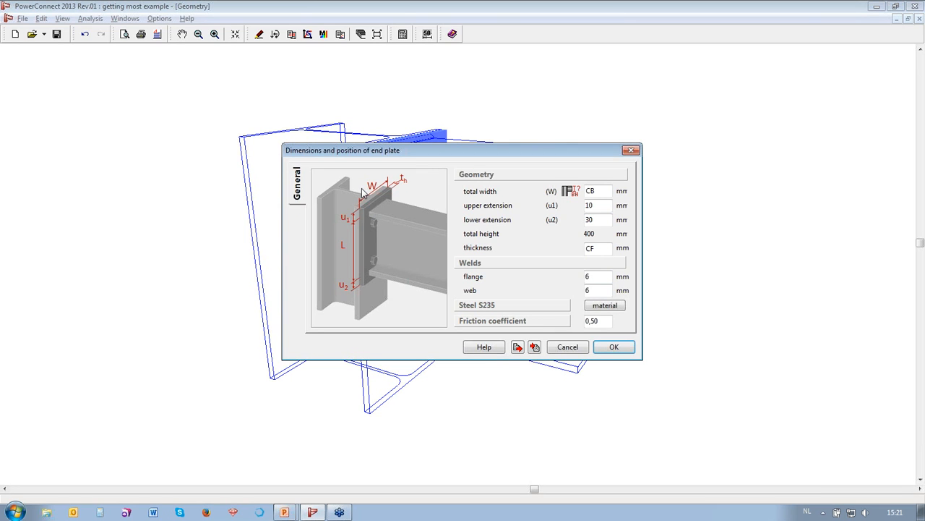
double_click(597, 206)
text(75)
click(623, 350)
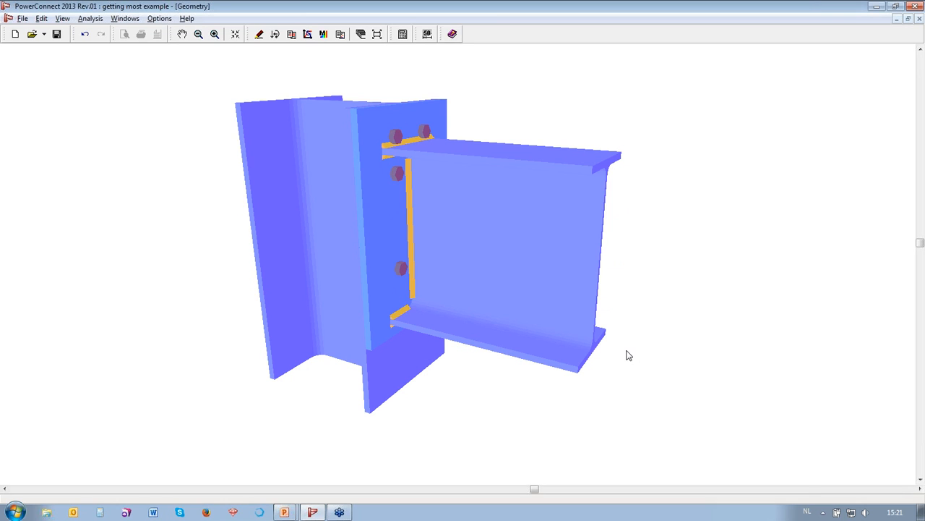
Optimise the bolt row layout with a 99 mm horizontal spacing for all rows and recalculate the moment resistance.
double_click(396, 139)
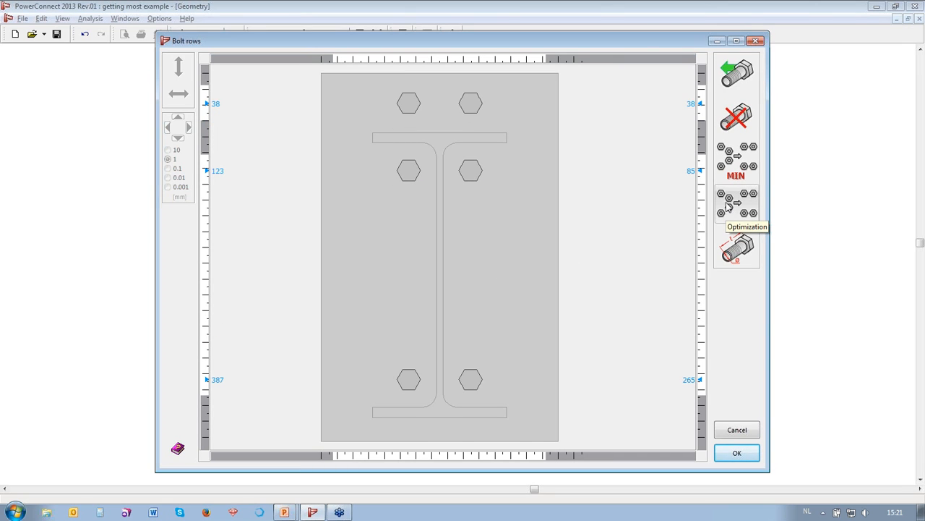
click(471, 104)
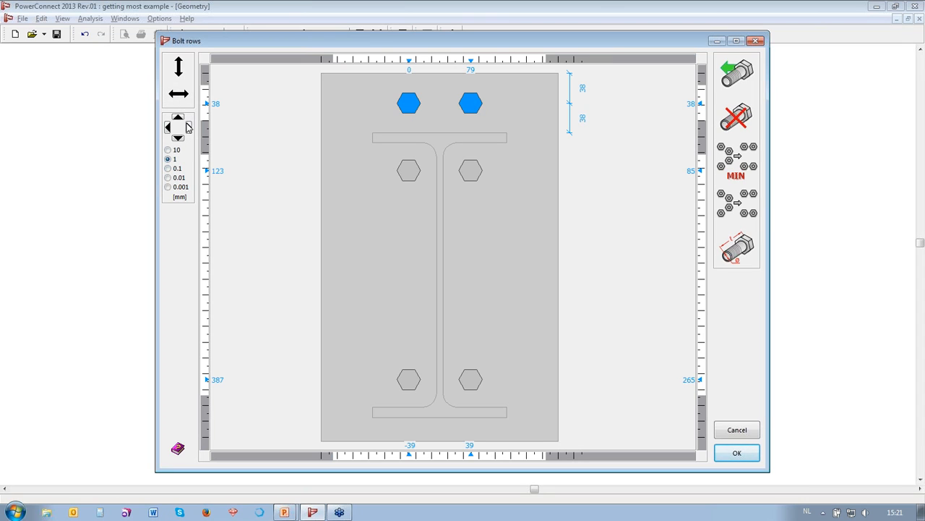
click(167, 150)
click(188, 128)
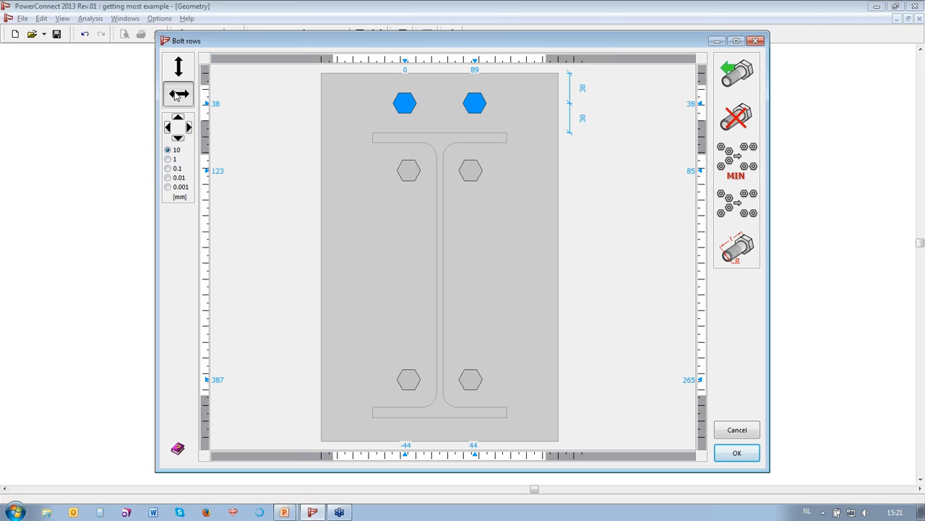
click(175, 96)
click(189, 128)
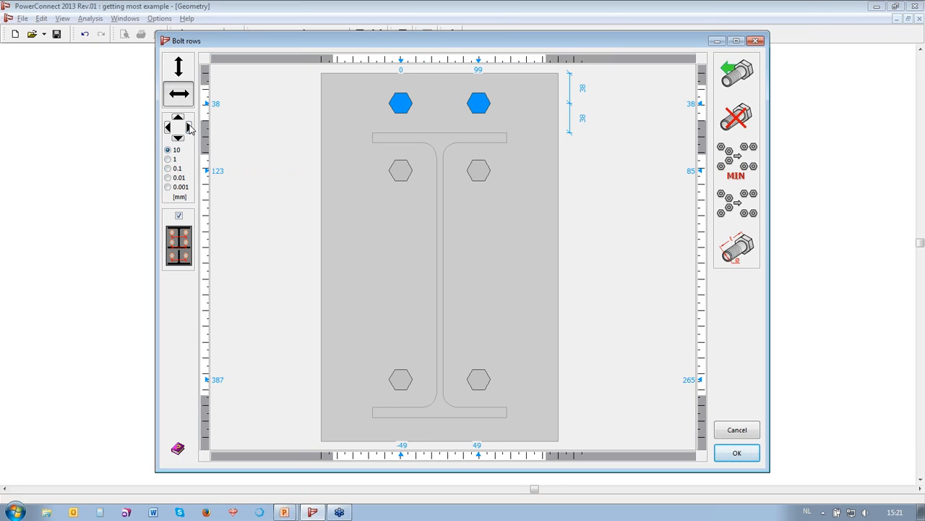
click(737, 453)
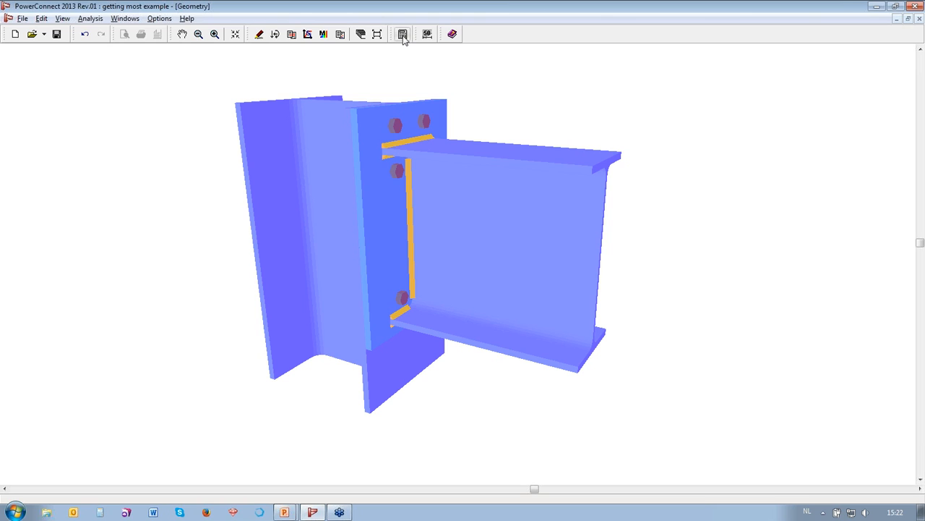
click(403, 35)
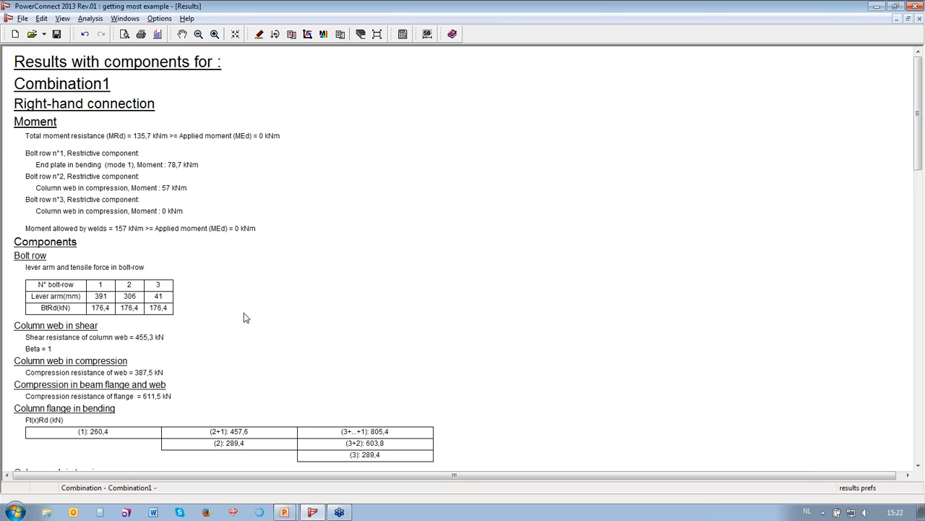
Reopen the end plate's dimensions from the geometry and set its thickness to 18 mm.
click(260, 35)
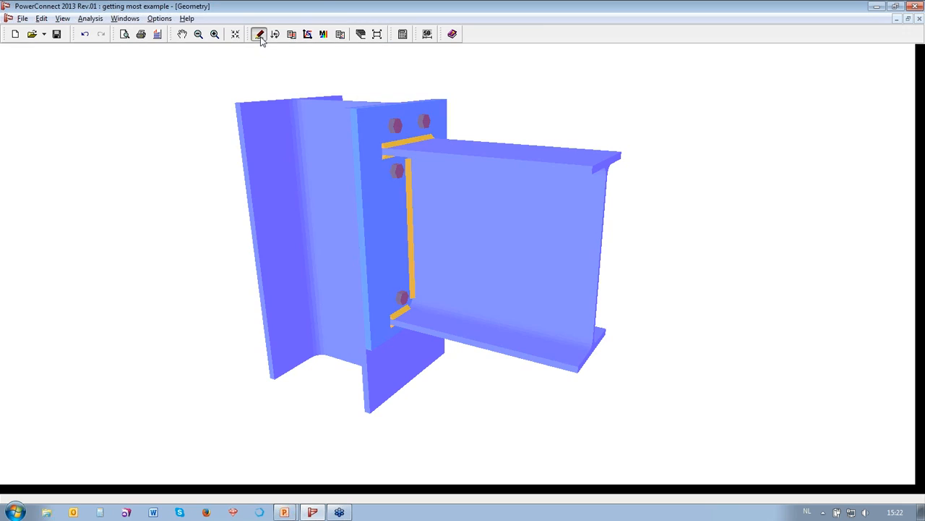
double_click(362, 213)
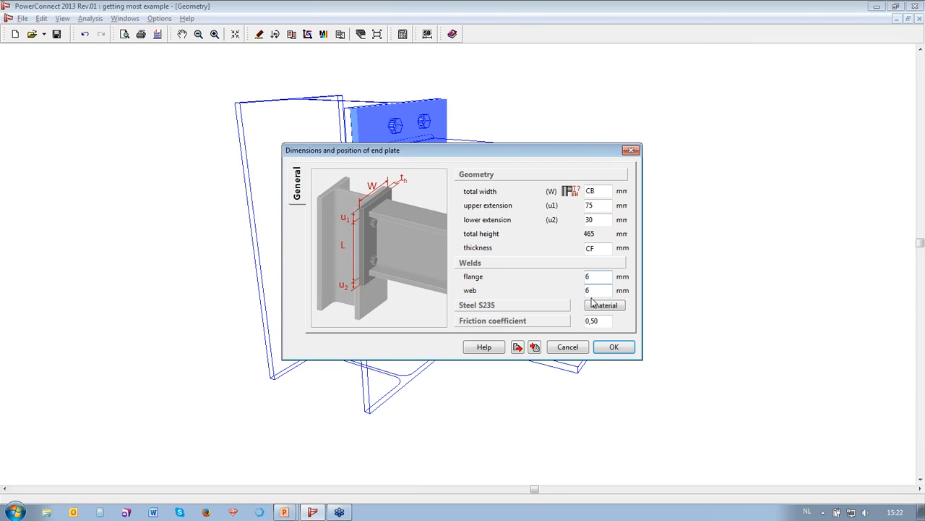
double_click(593, 248)
text(18)
Set the end plate's lower extension (u2) to 40 mm, apply the changes and recalculate the moment resistance.
drag(600, 220, 574, 223)
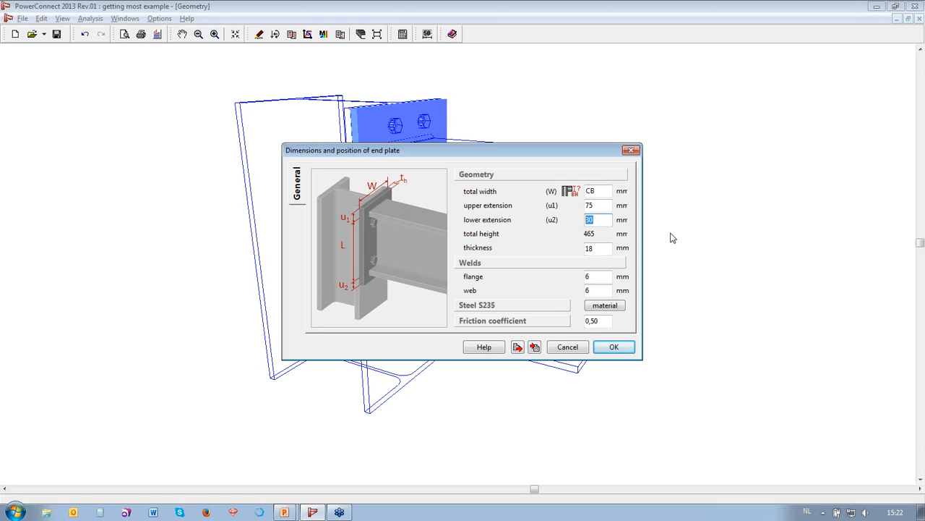
text(40)
click(614, 347)
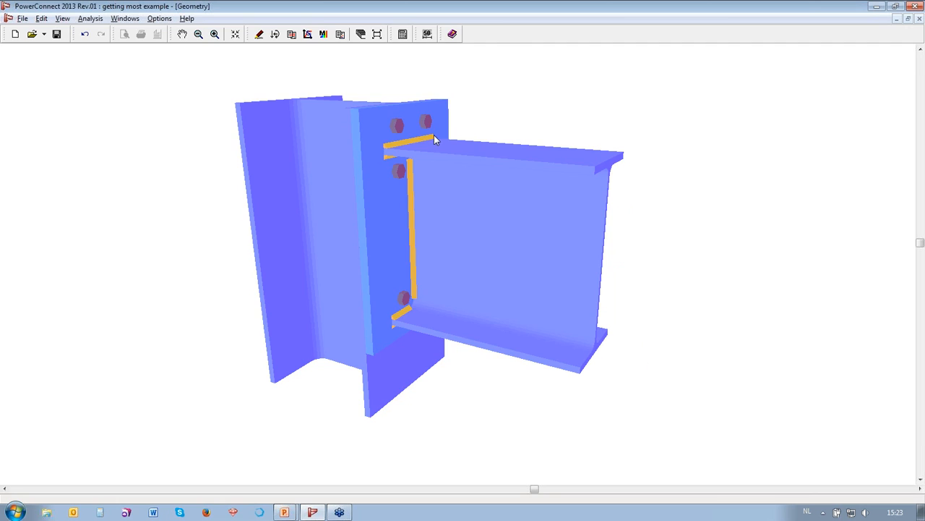
click(402, 34)
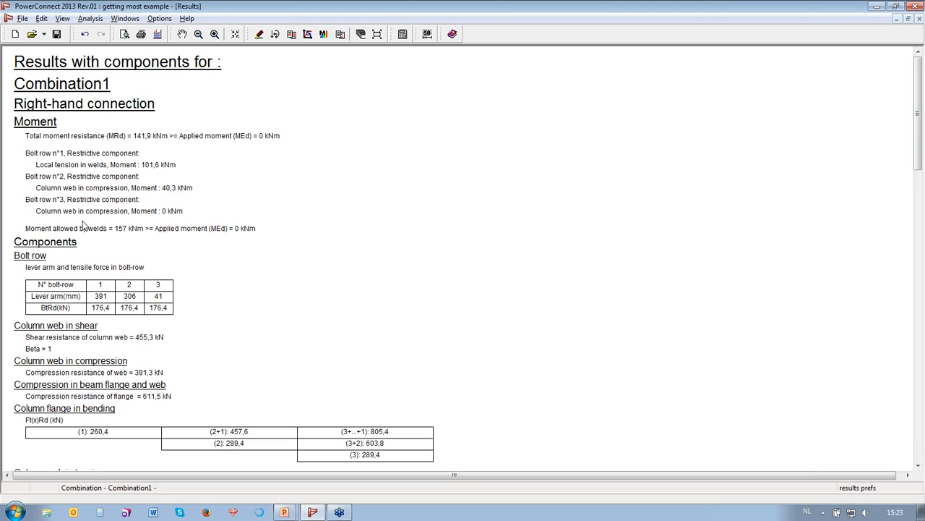
Switch to the PowerPoint presentation and advance past the Summary slide on connection components.
key(alt+Tab)
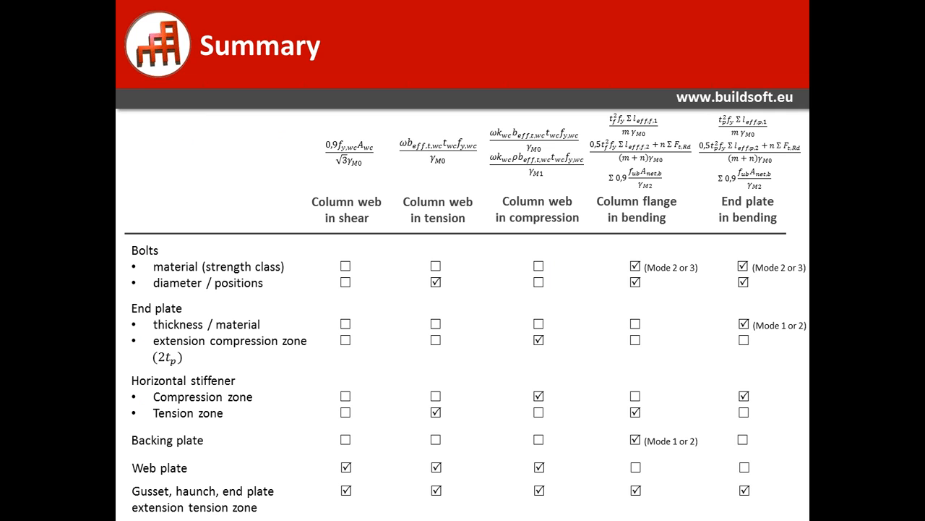
key(Right)
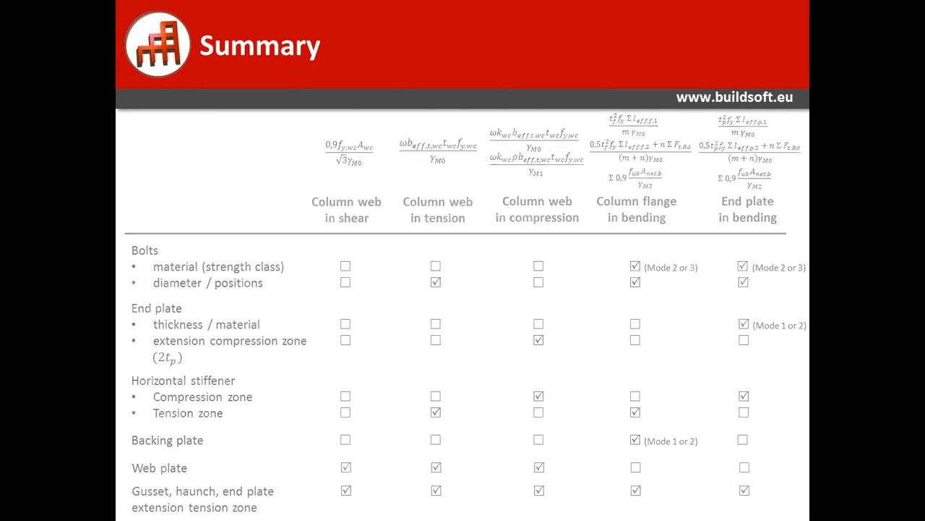